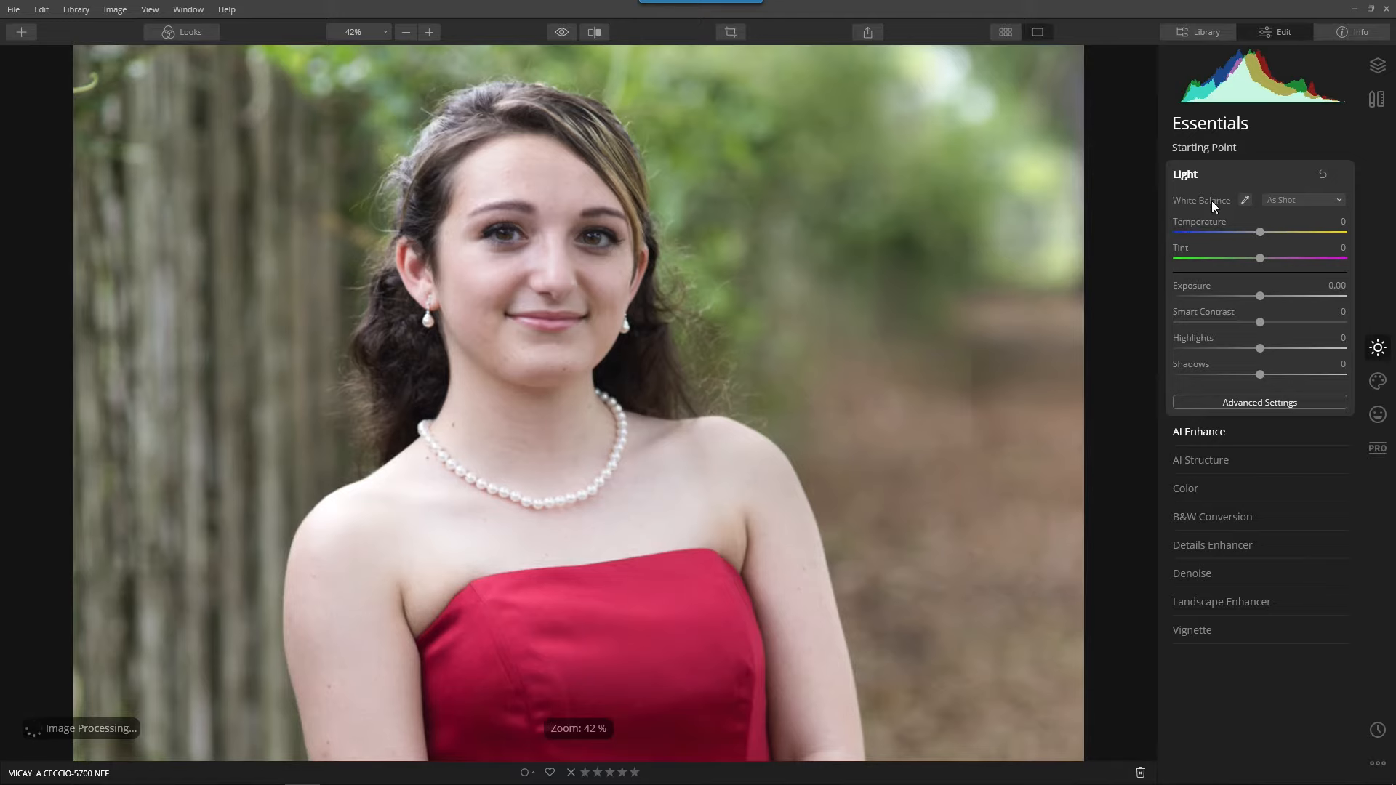
Set the portrait's white balance by sampling a neutral tone at the white of the eye and adjust Temperature to 9.
left_click(1184, 179)
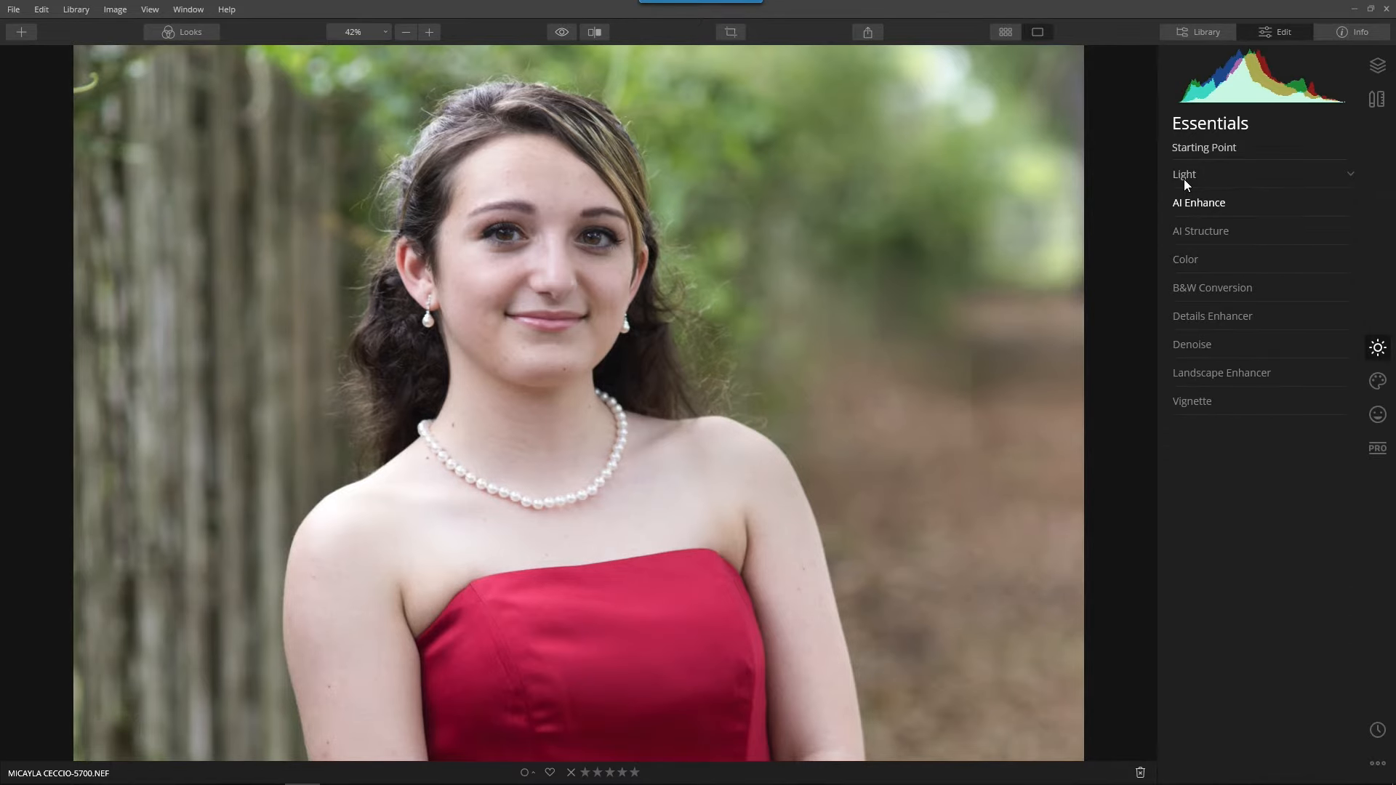
left_click(1183, 179)
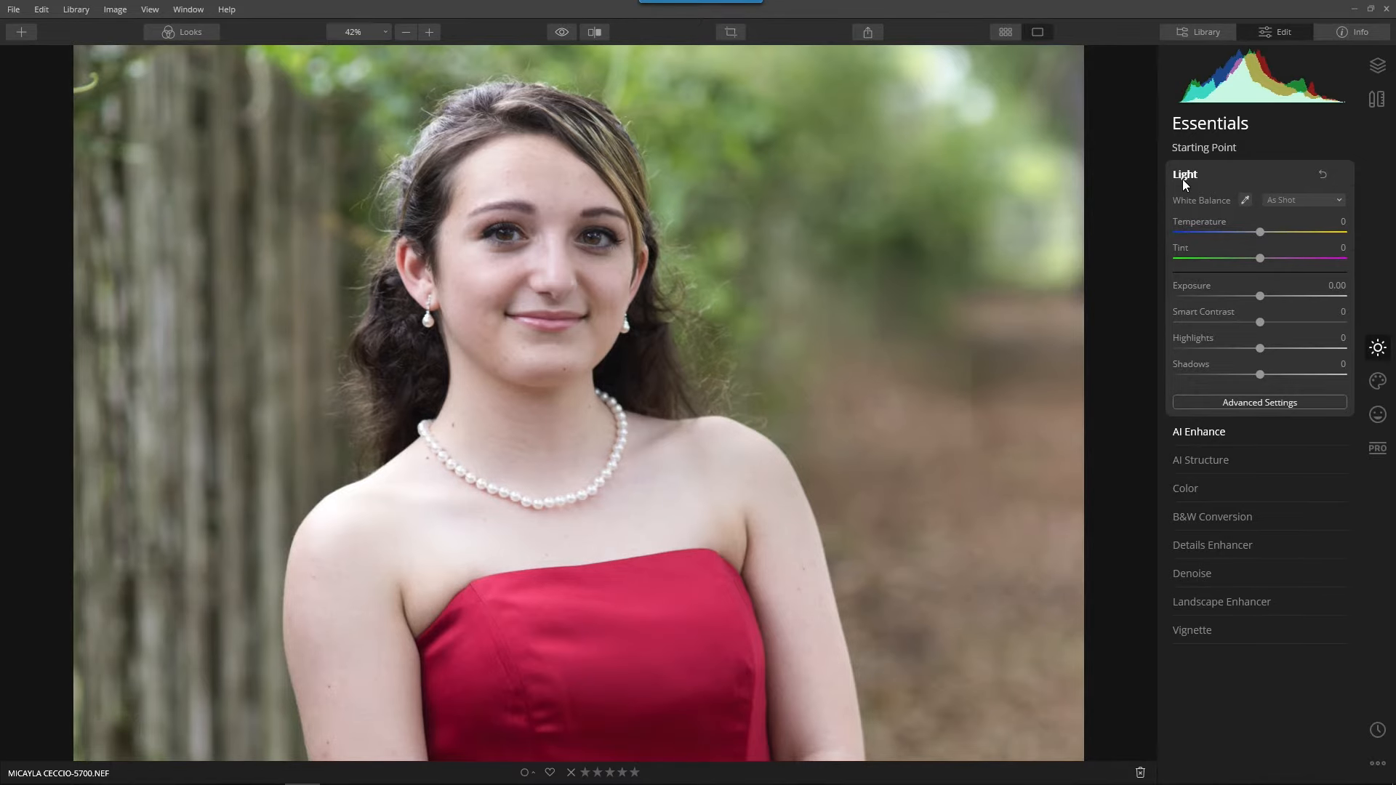
left_click(1245, 201)
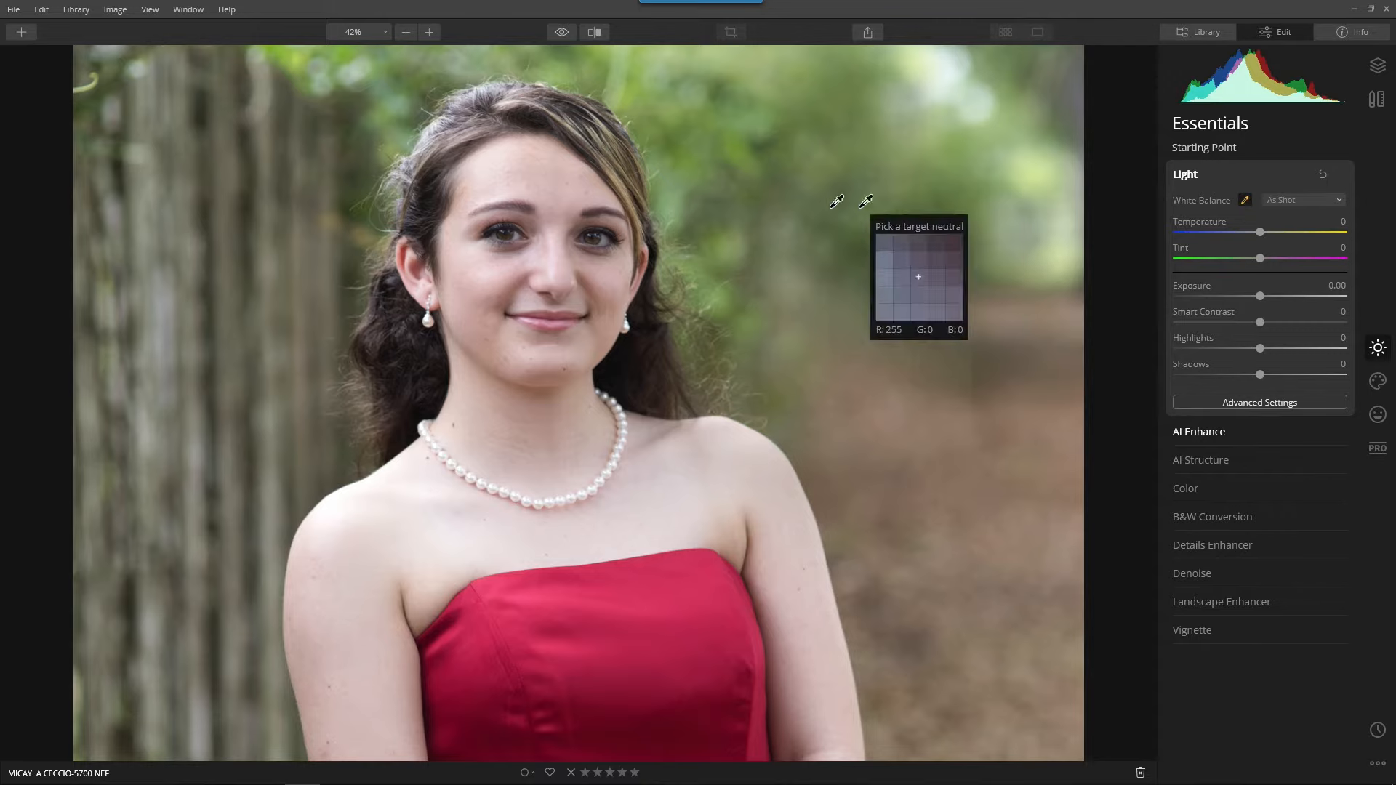
left_click(518, 230)
left_click(515, 232)
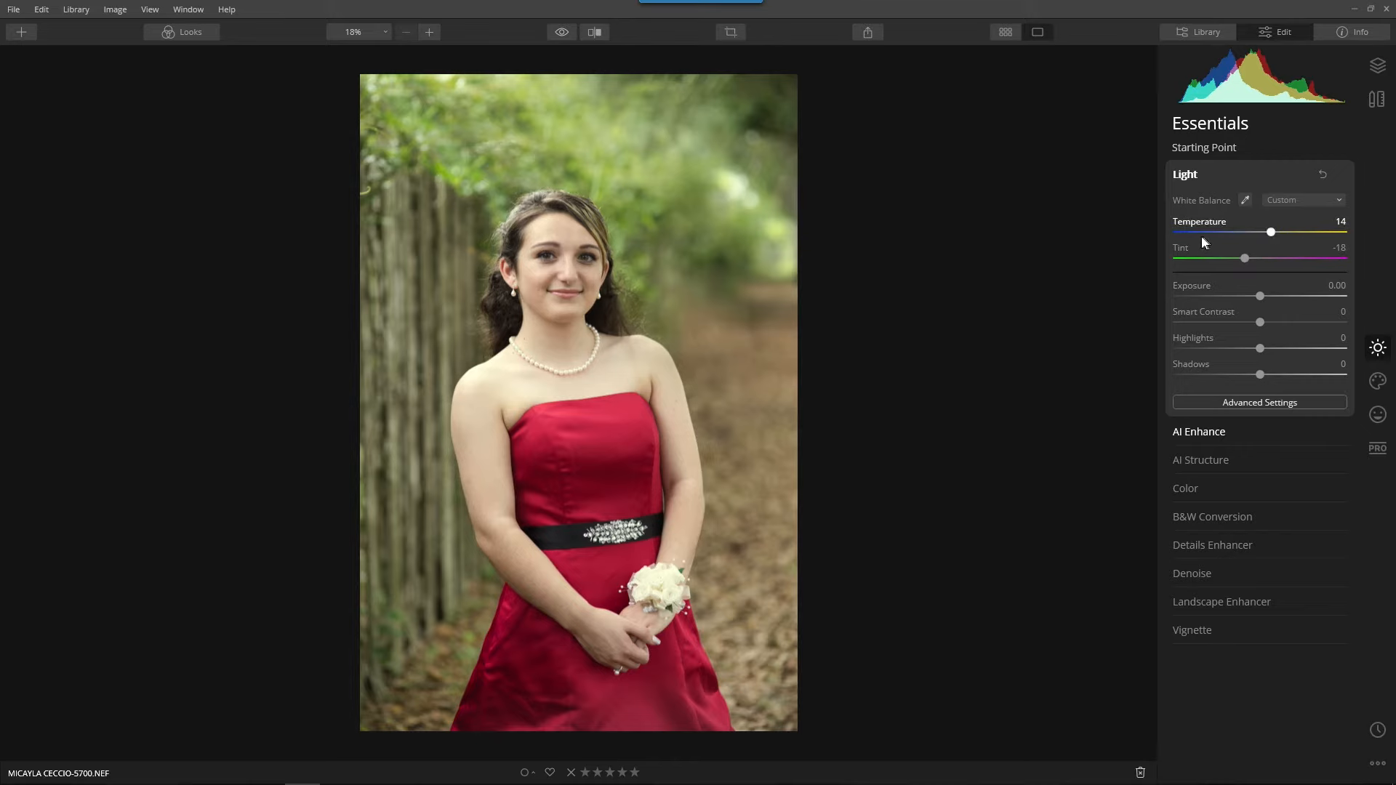
left_click_drag(1272, 236, 1269, 237)
Compare the edited portrait with the original several times to judge the white balance change.
left_click(563, 34)
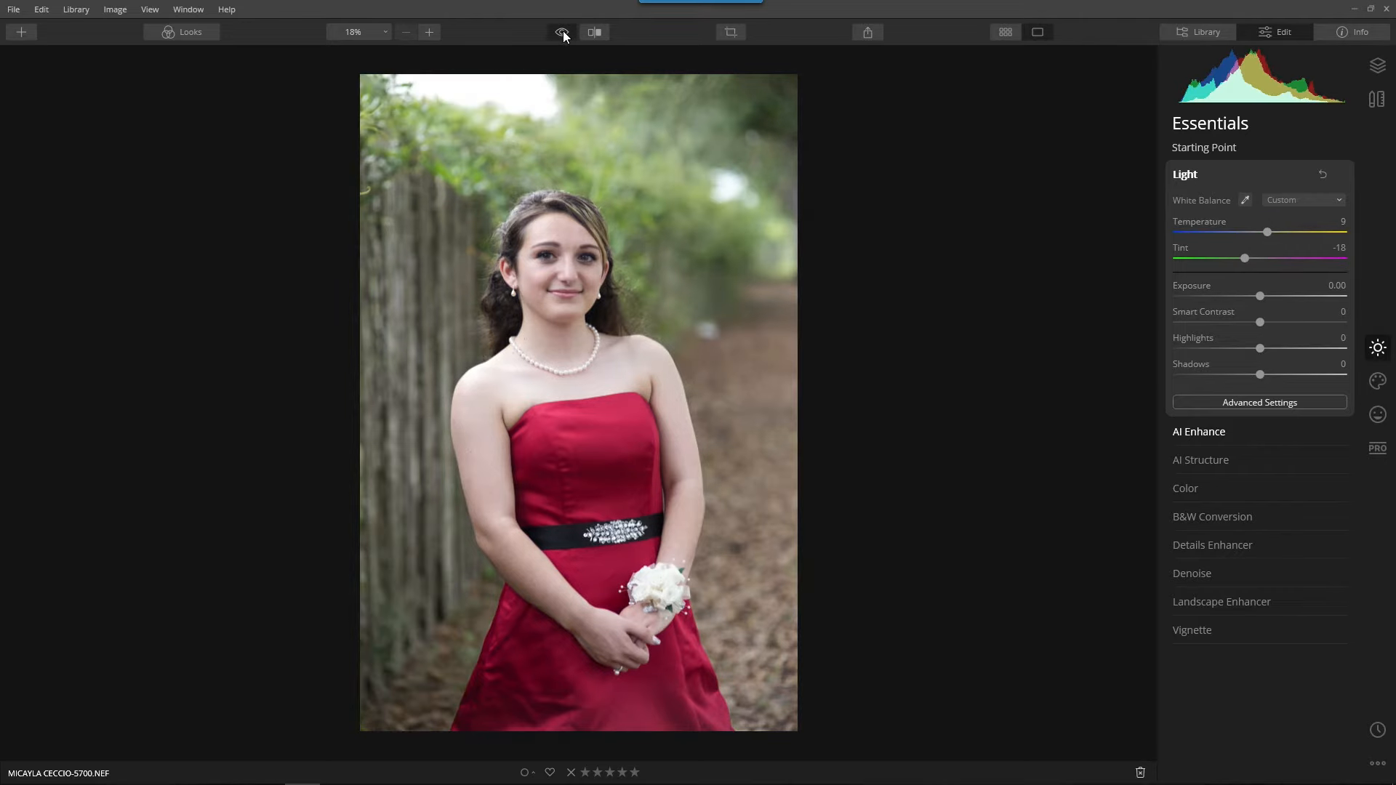
left_click(563, 33)
left_click(562, 34)
left_click(560, 34)
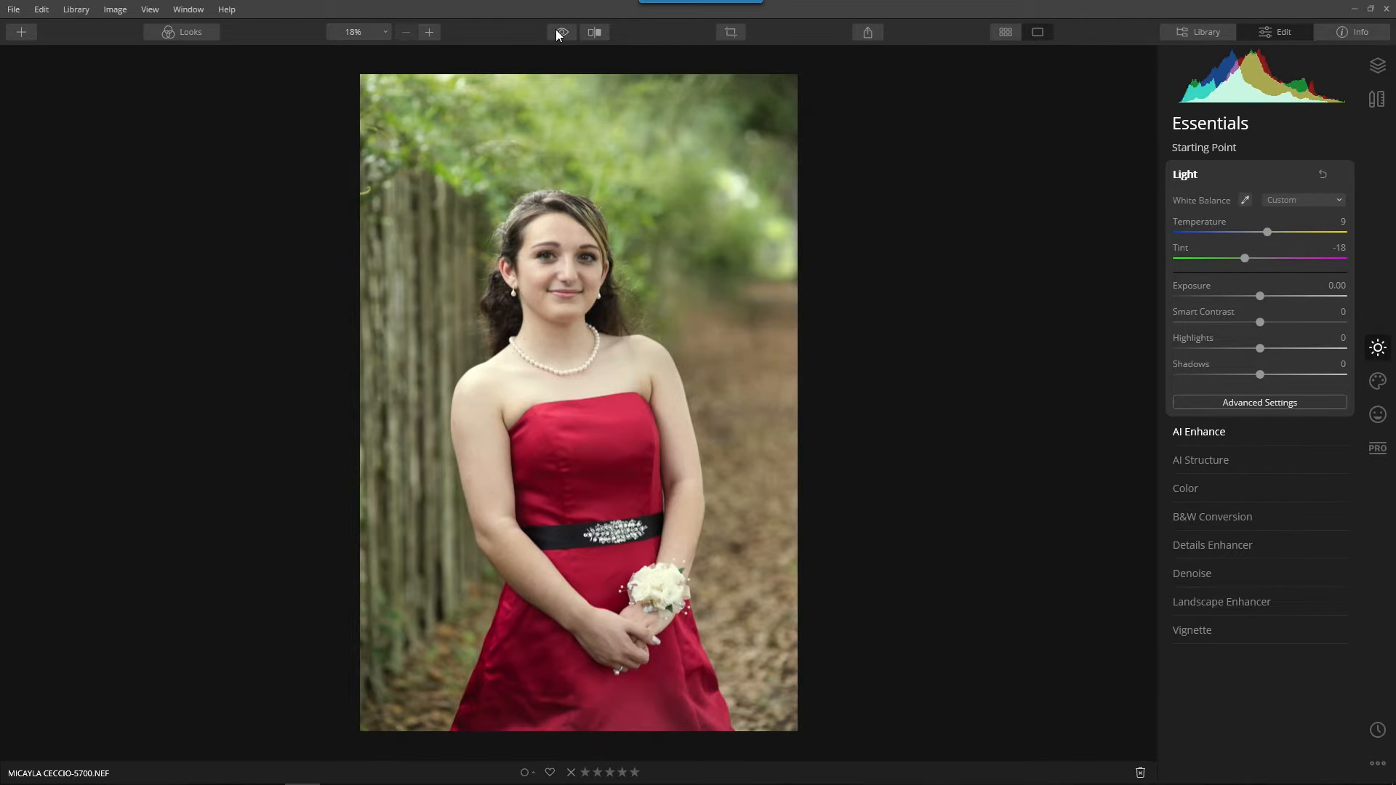
left_click(559, 34)
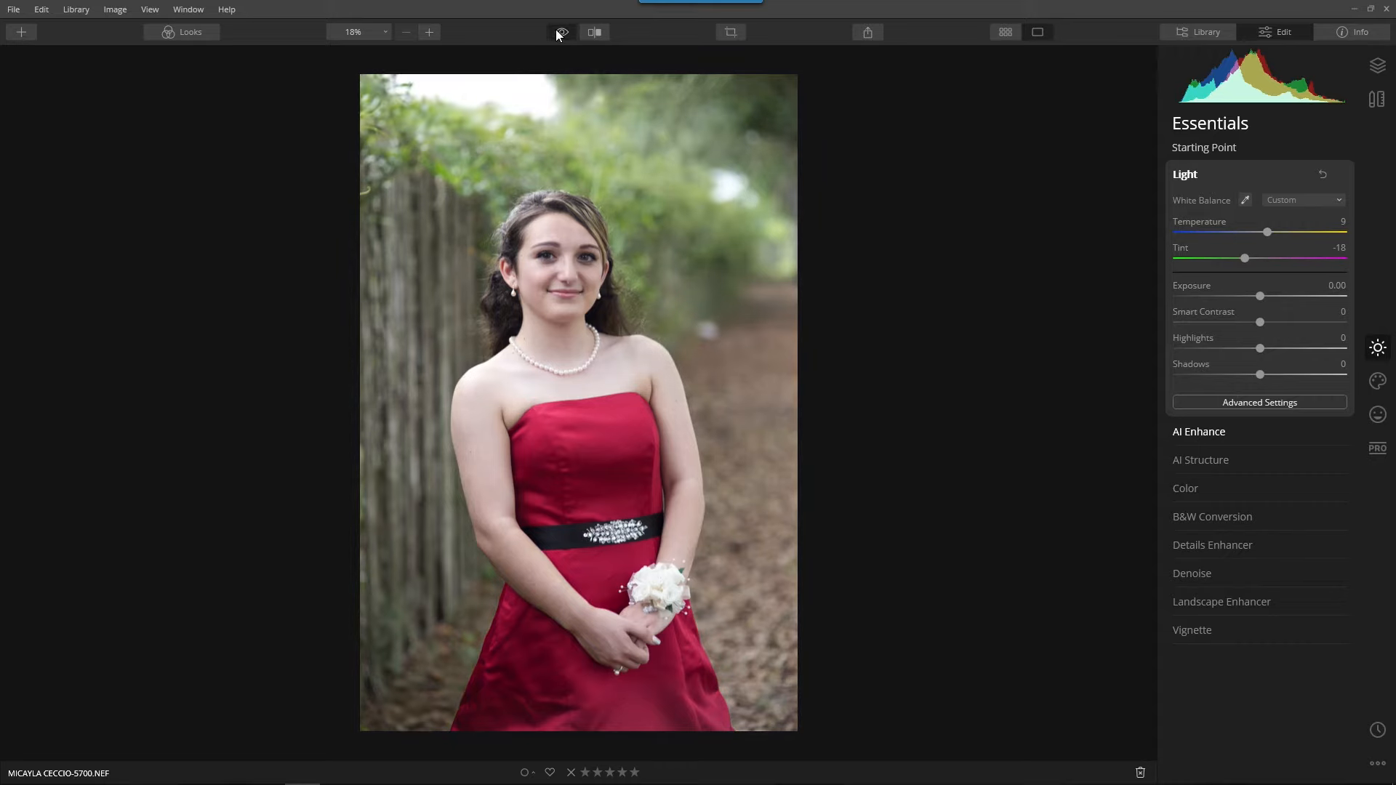
left_click(559, 34)
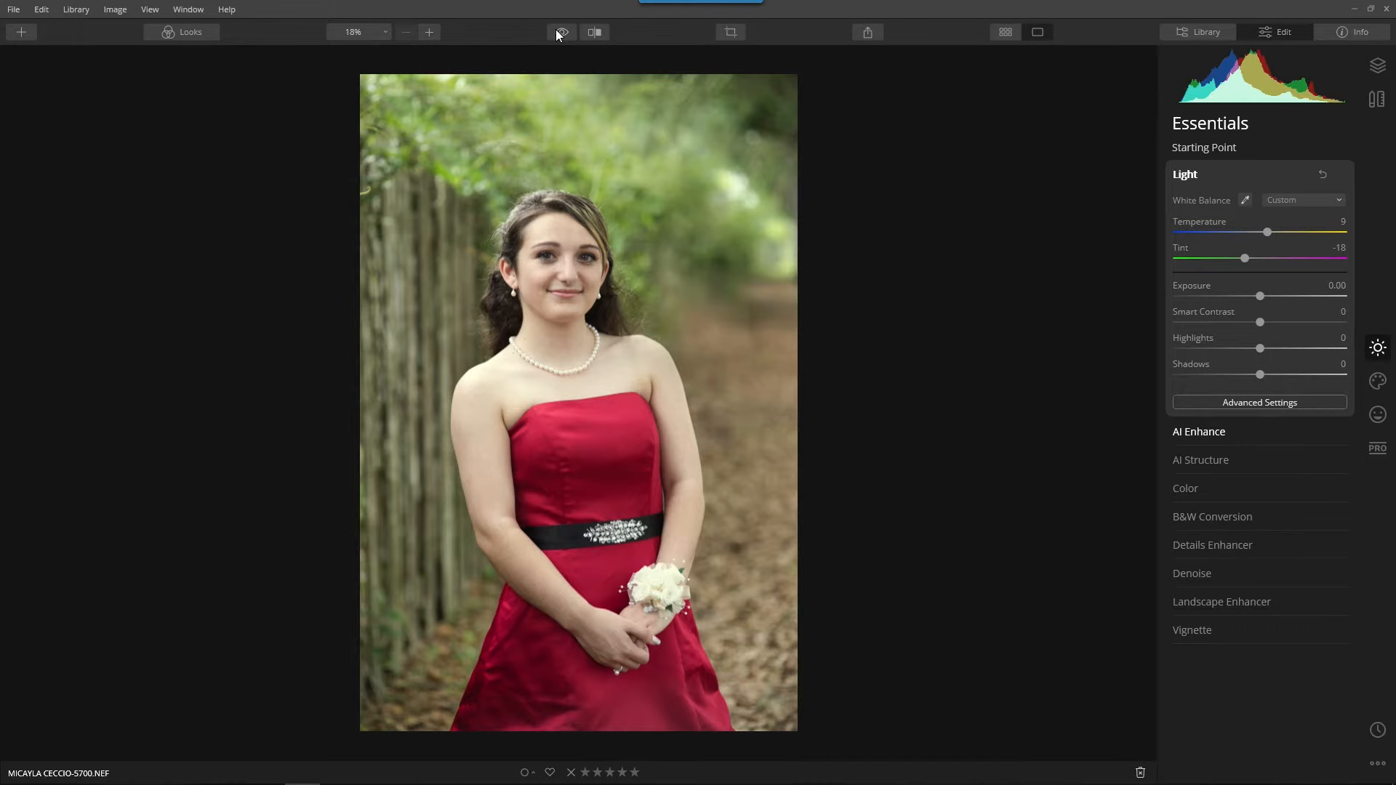
Reveal the advanced Light settings and review the Creative tools and the AI Enhance adjustment.
left_click(1288, 406)
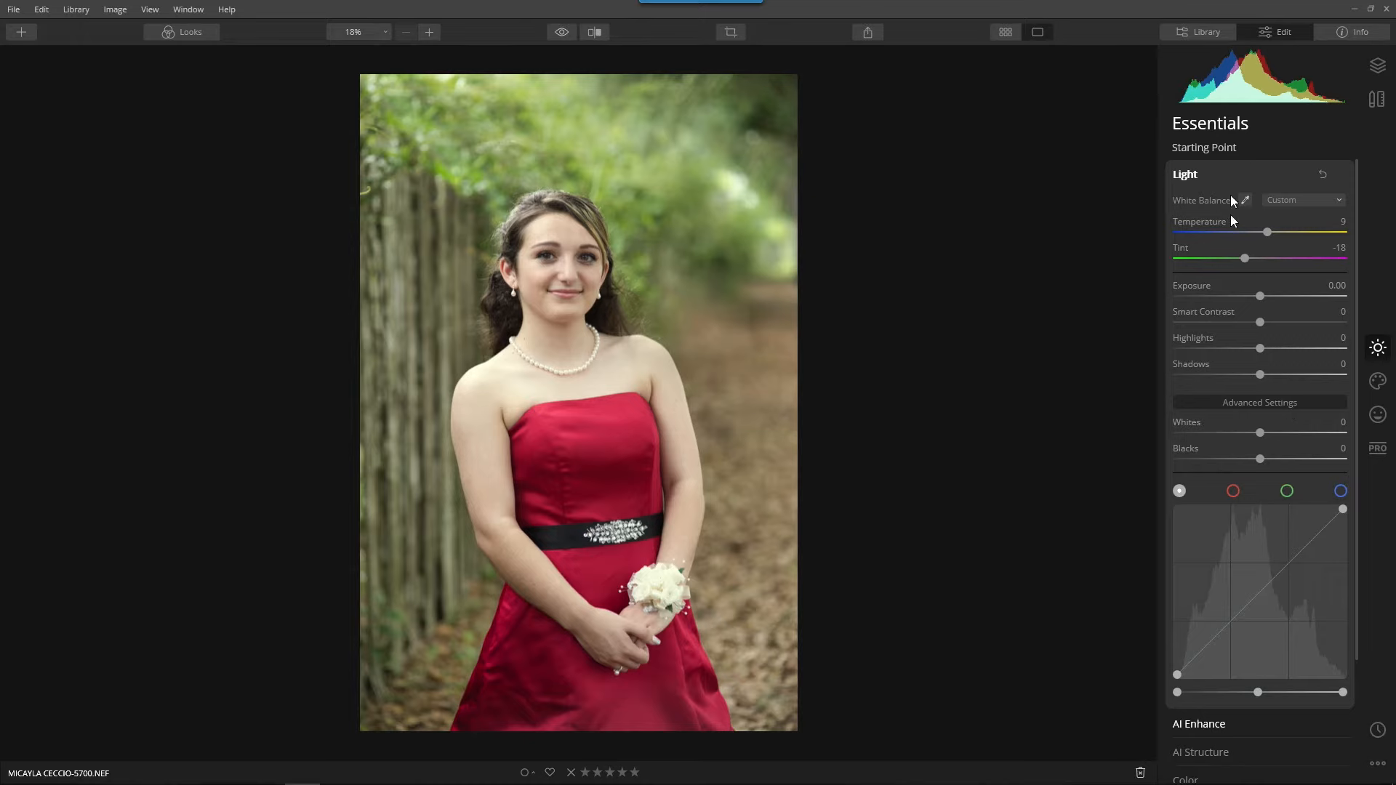
left_click(1379, 380)
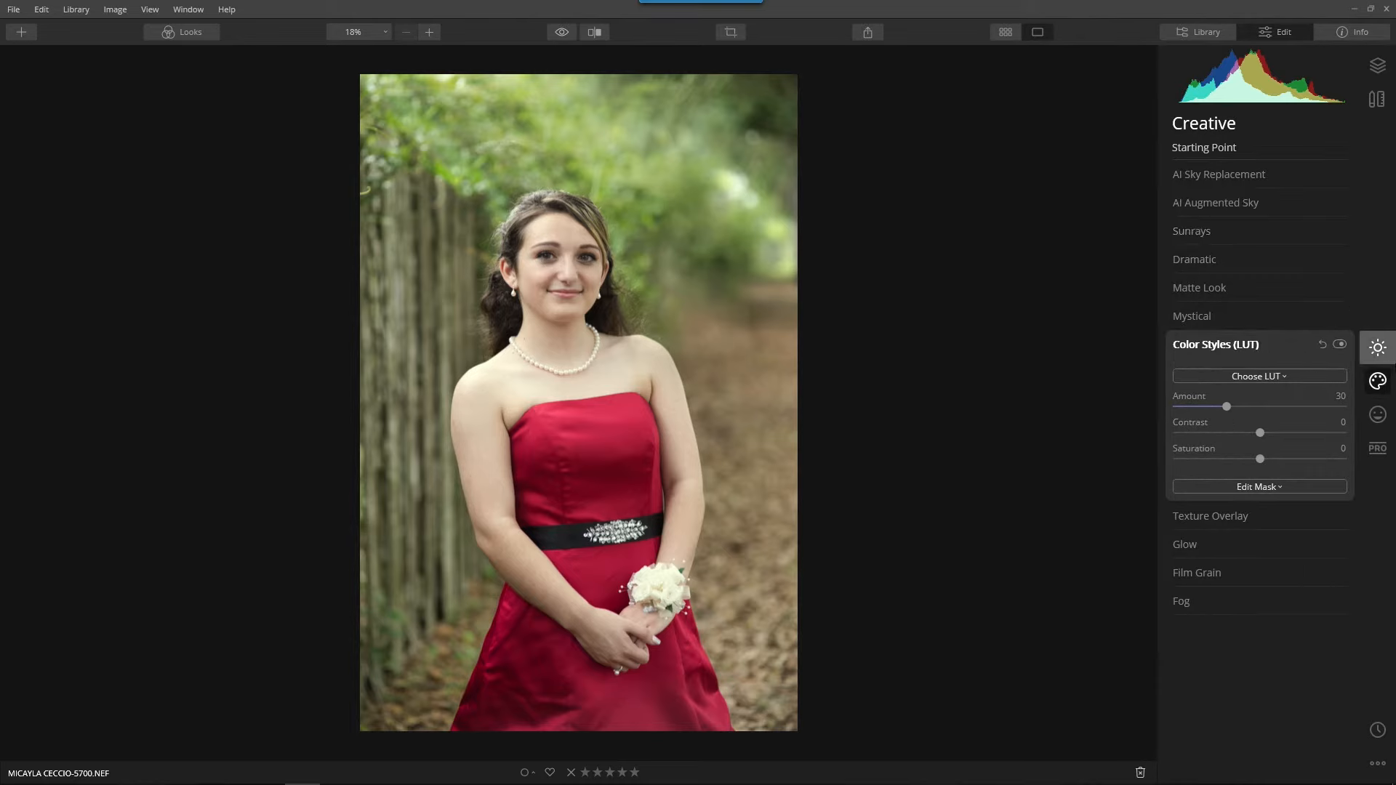
left_click(1378, 348)
left_click(1181, 174)
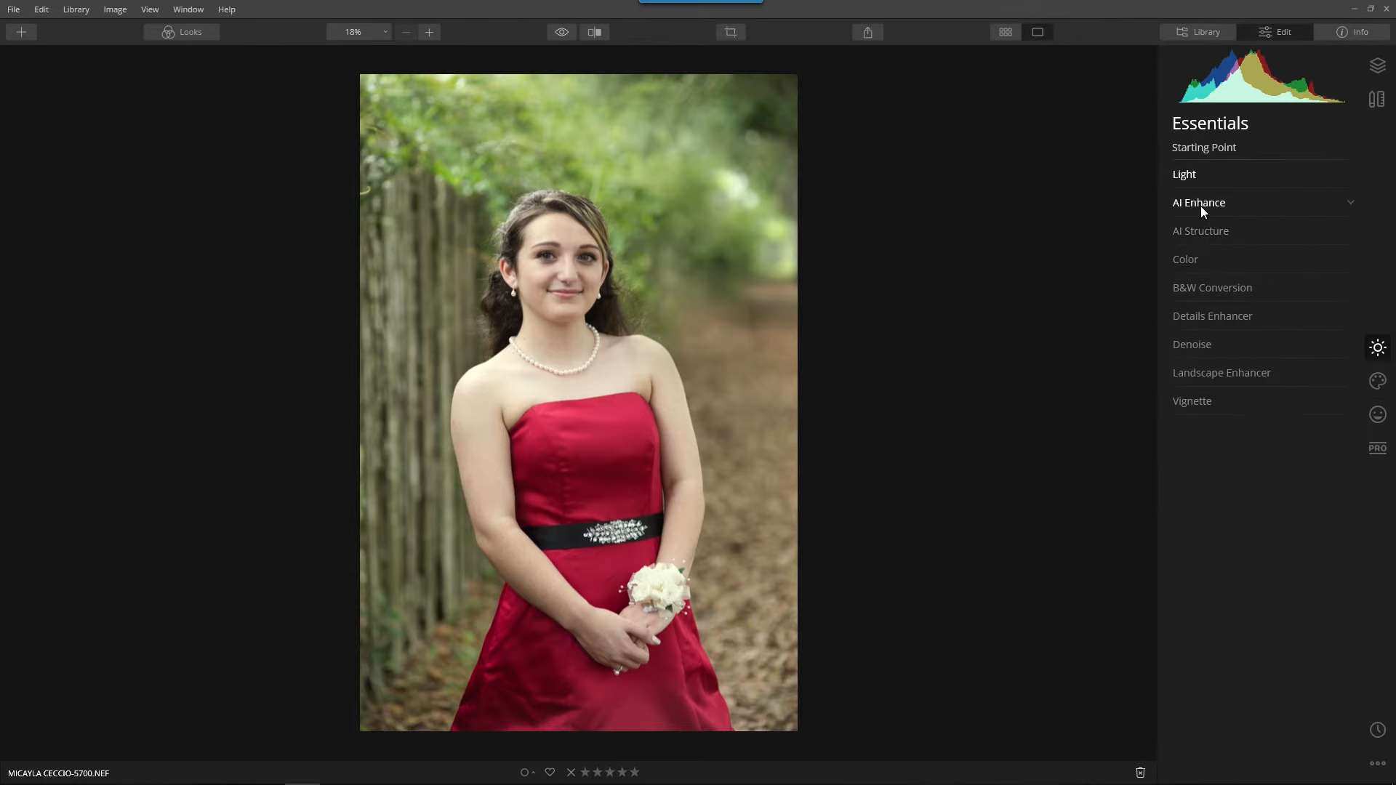
left_click(1201, 205)
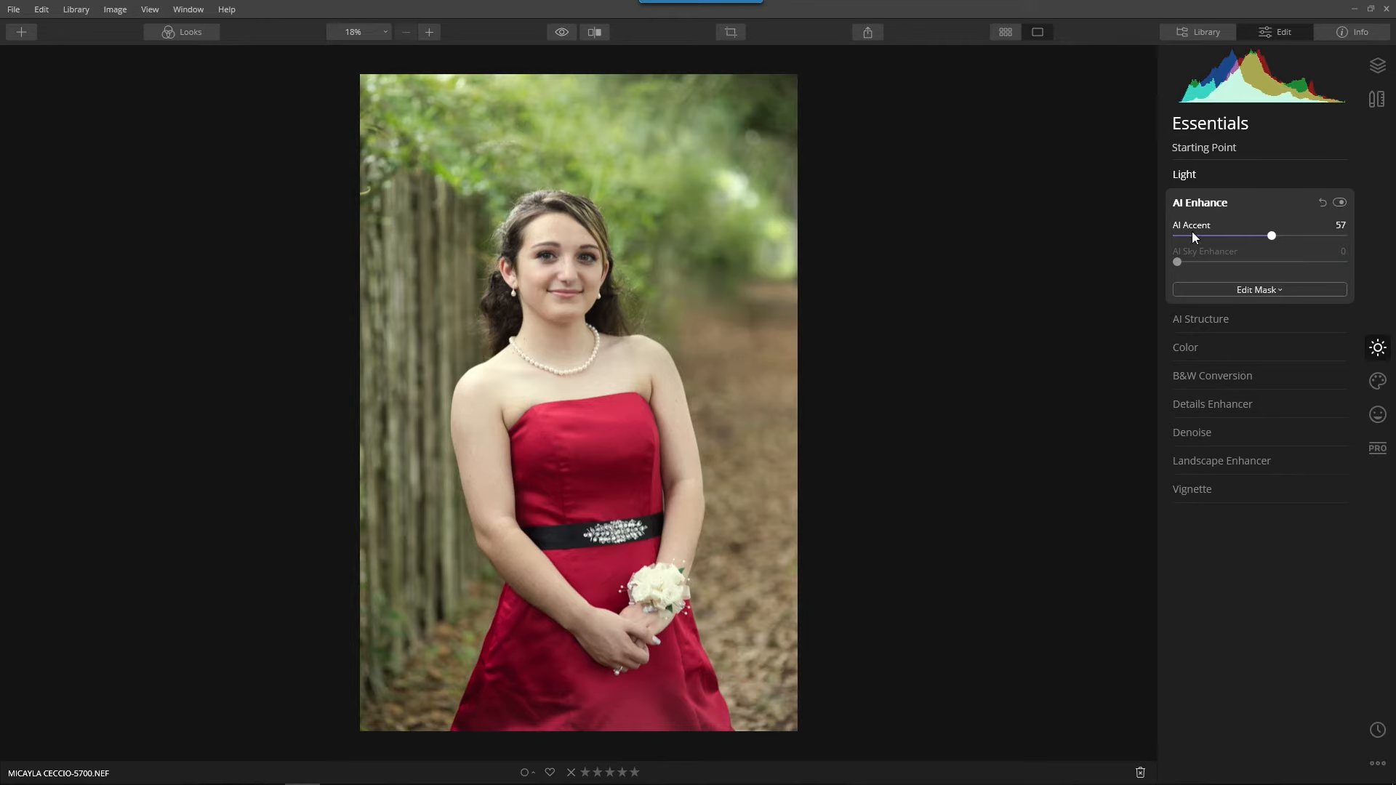
left_click(1199, 177)
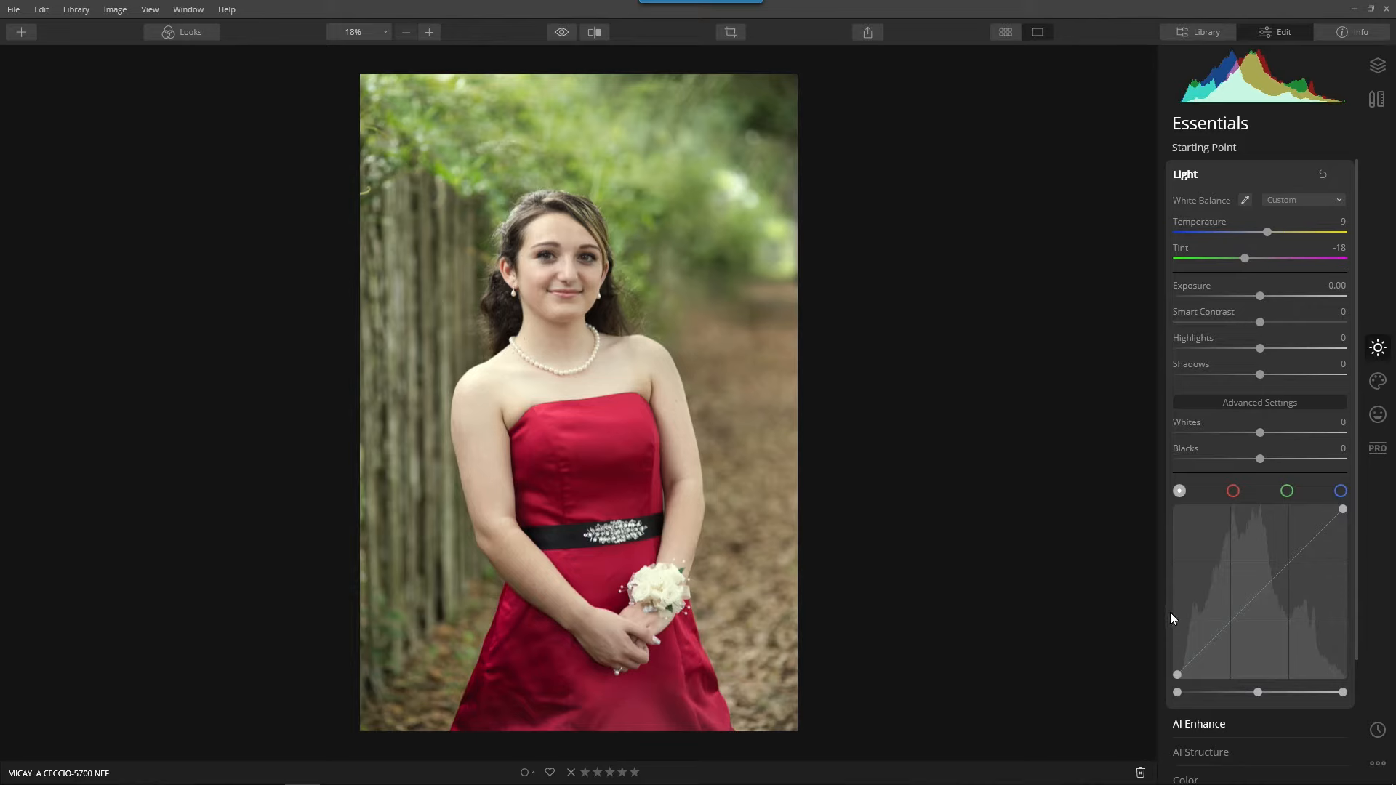
Set Blacks to -50, Whites to 5 and Smart Contrast to 17 in the Light adjustment, and check the face up close.
left_click_drag(1260, 459, 1215, 469)
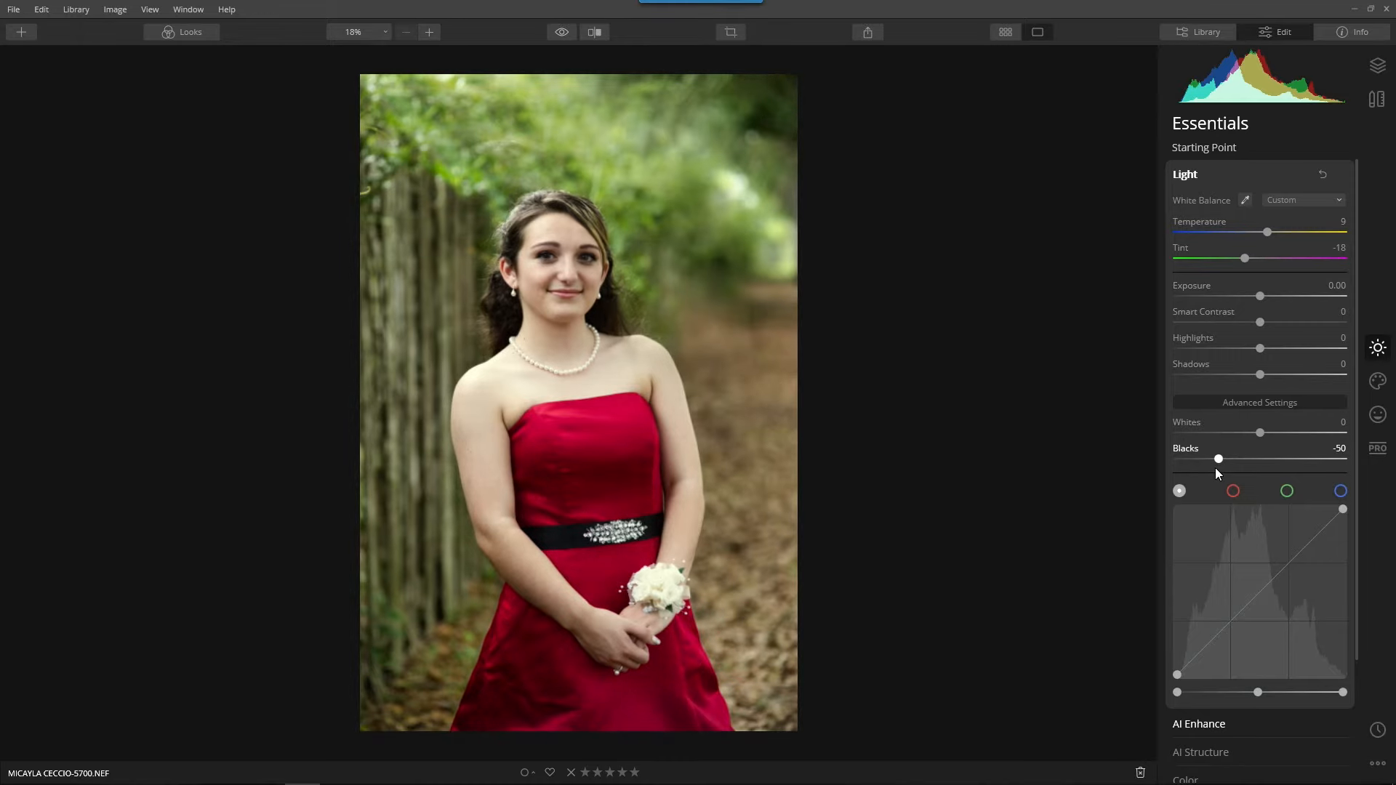
mouse_move(1265, 434)
left_mouse_down()
mouse_move(1295, 432)
mouse_move(1268, 435)
left_mouse_up()
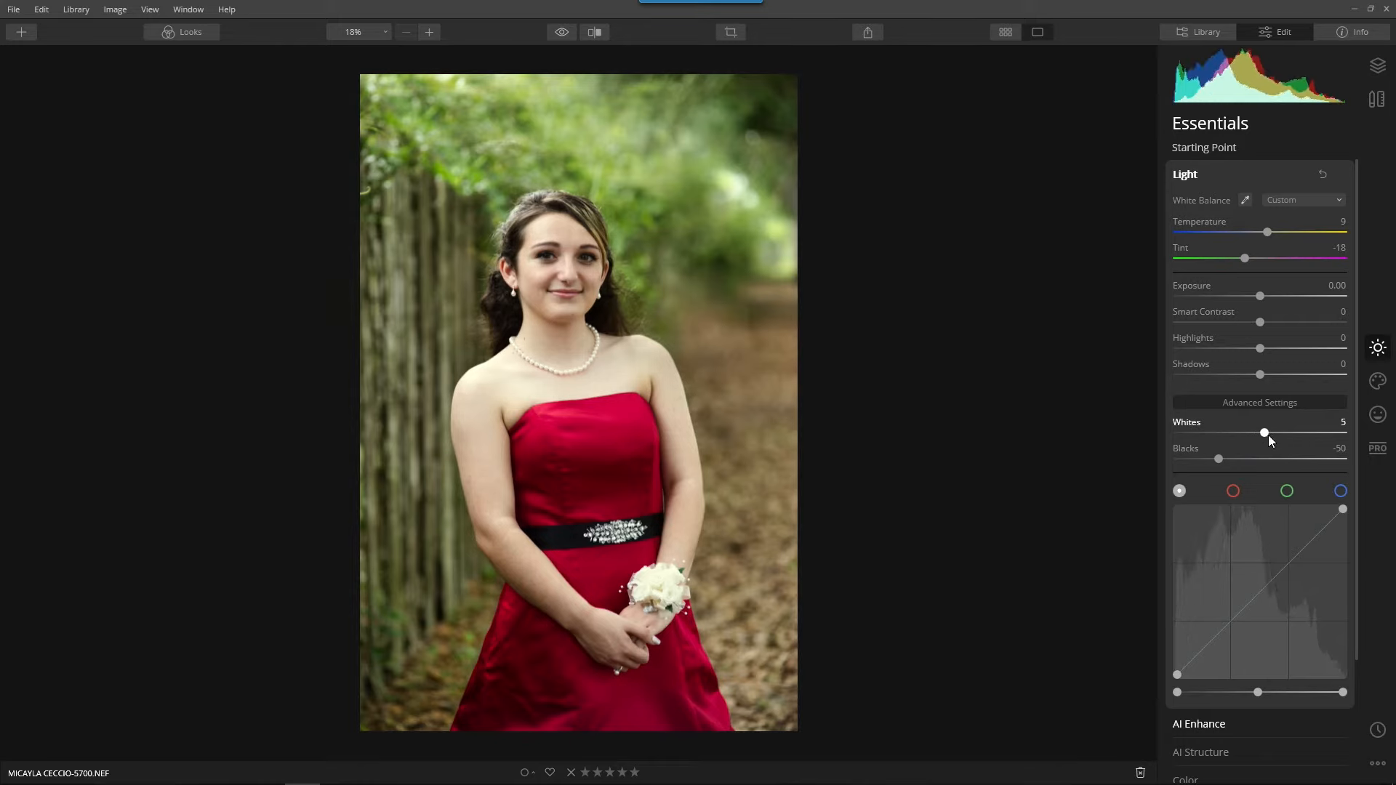
left_click_drag(1260, 322, 1274, 332)
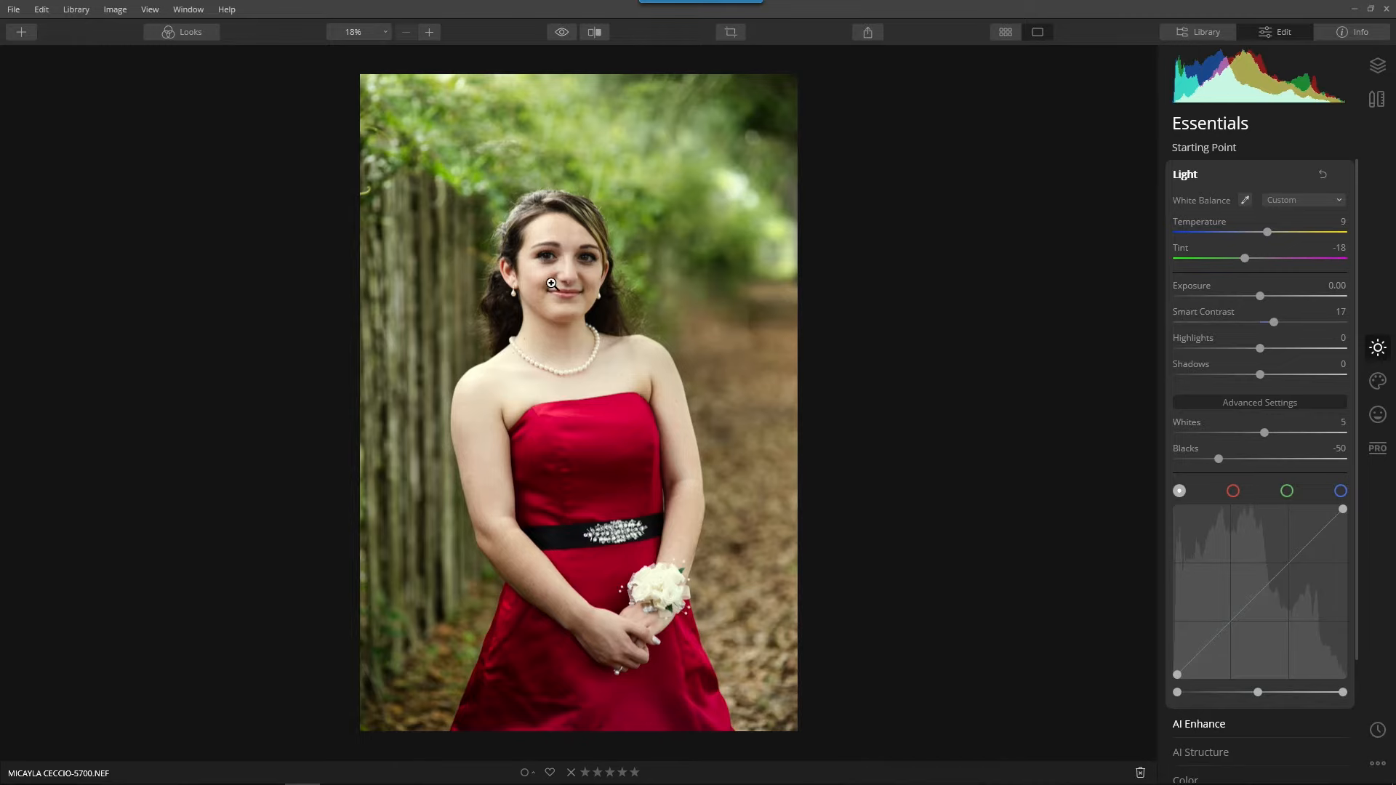
left_click(528, 235)
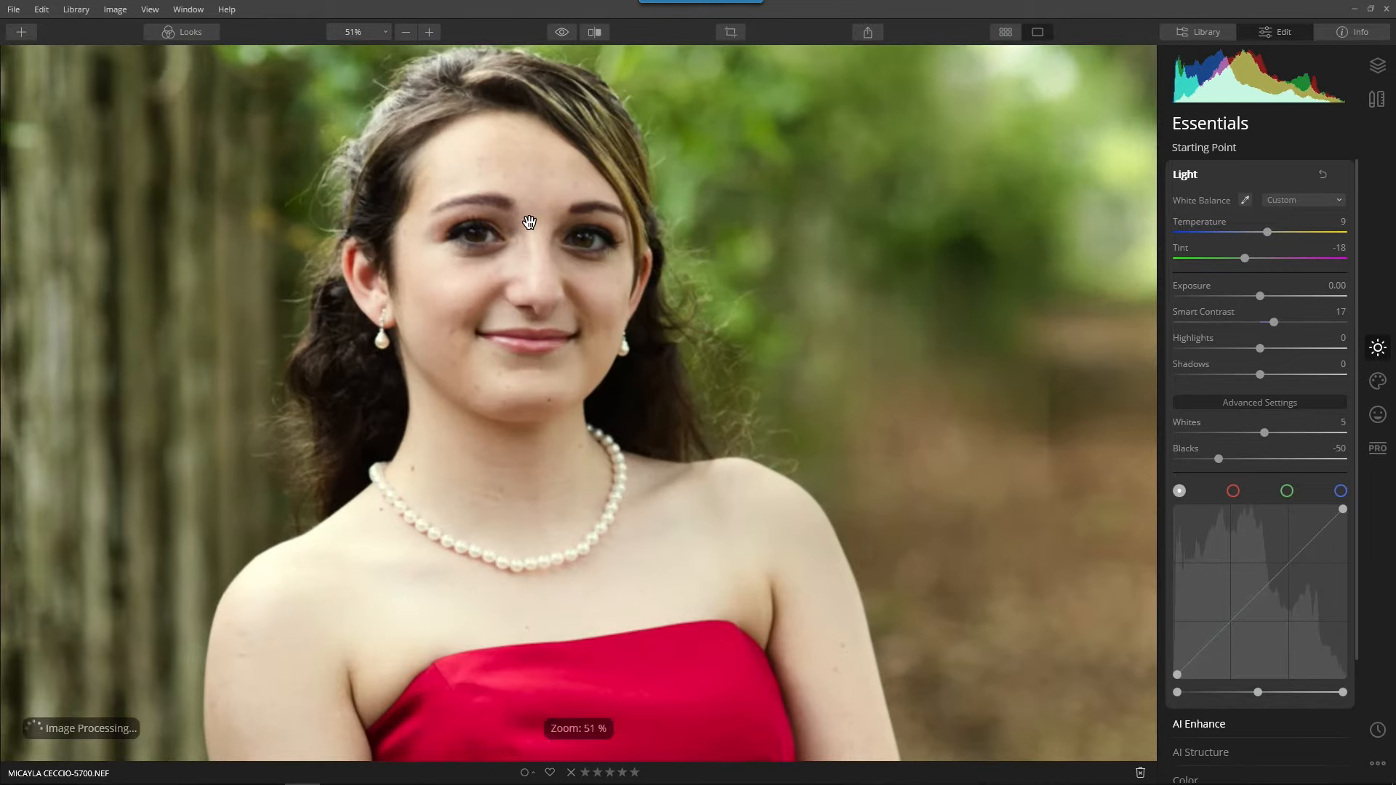
scroll(528, 222, "down", 5)
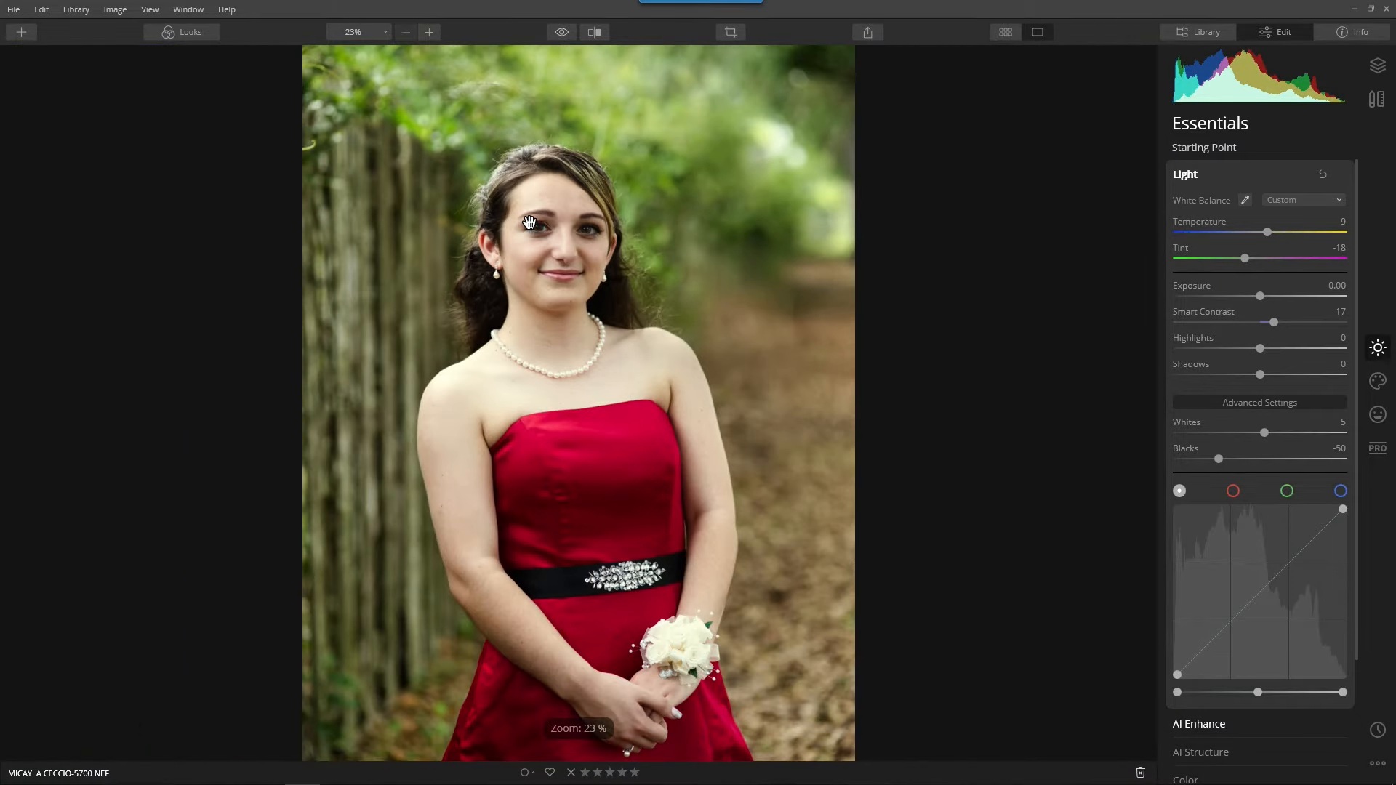
scroll(528, 221, "down", 1)
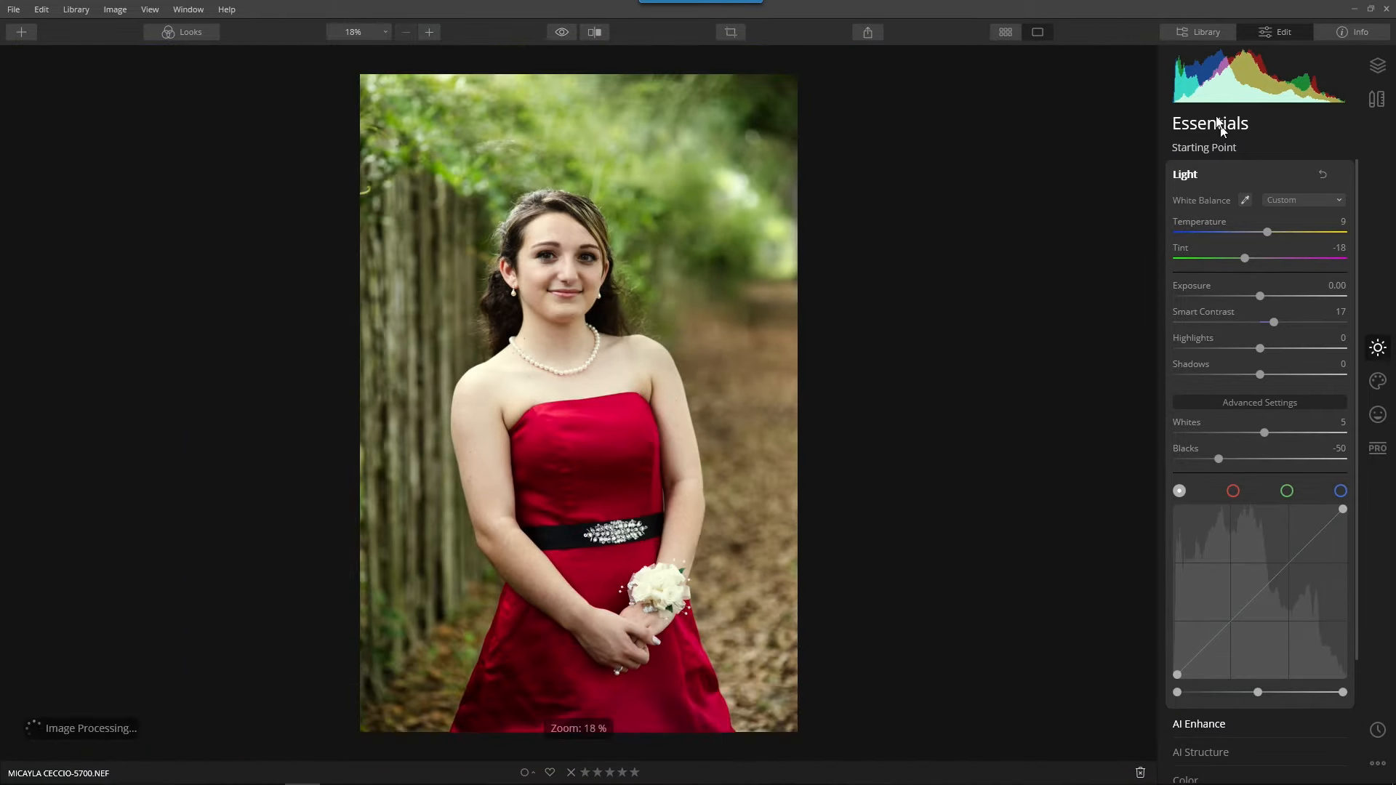
left_click(1184, 176)
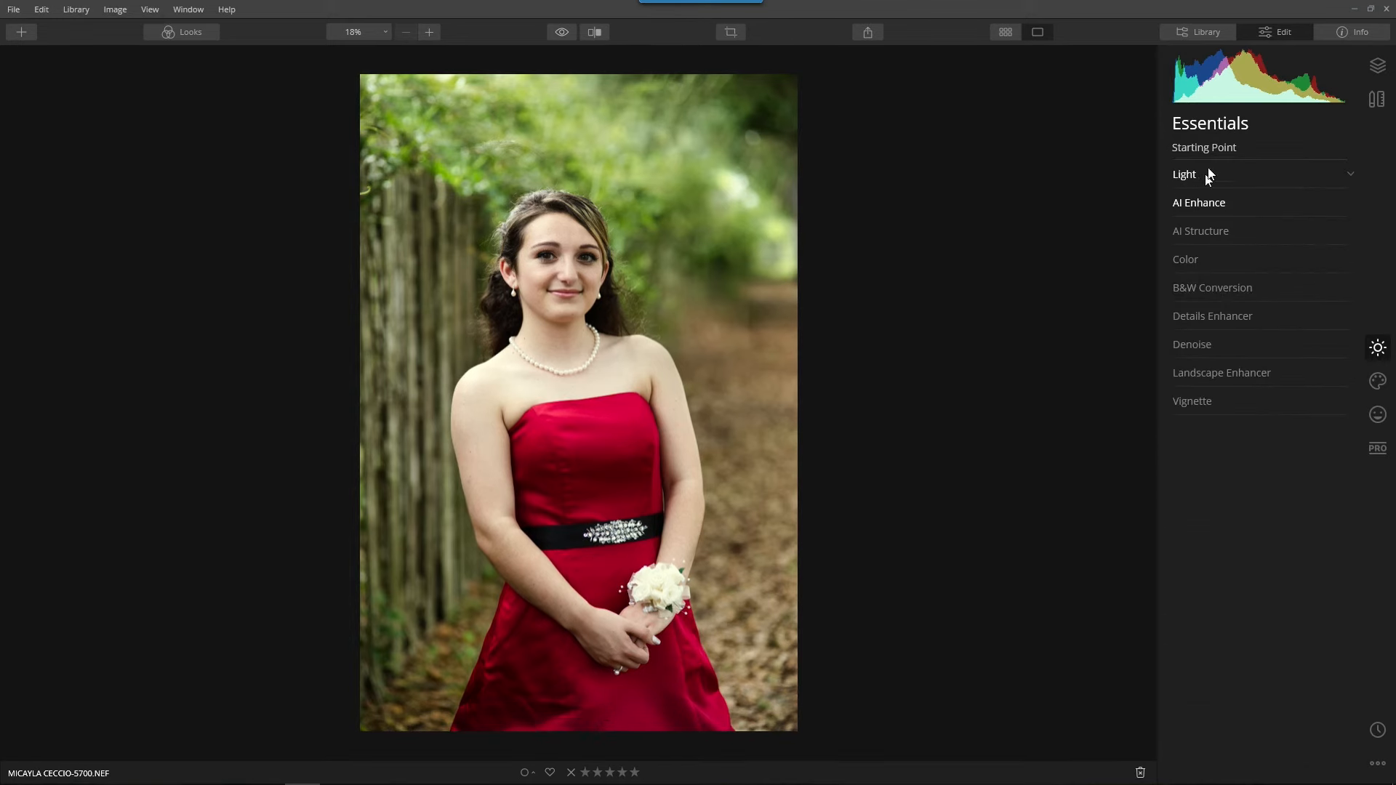
Set Vibrance to 32 and Saturation to -7 in the Color adjustment.
left_click(1195, 268)
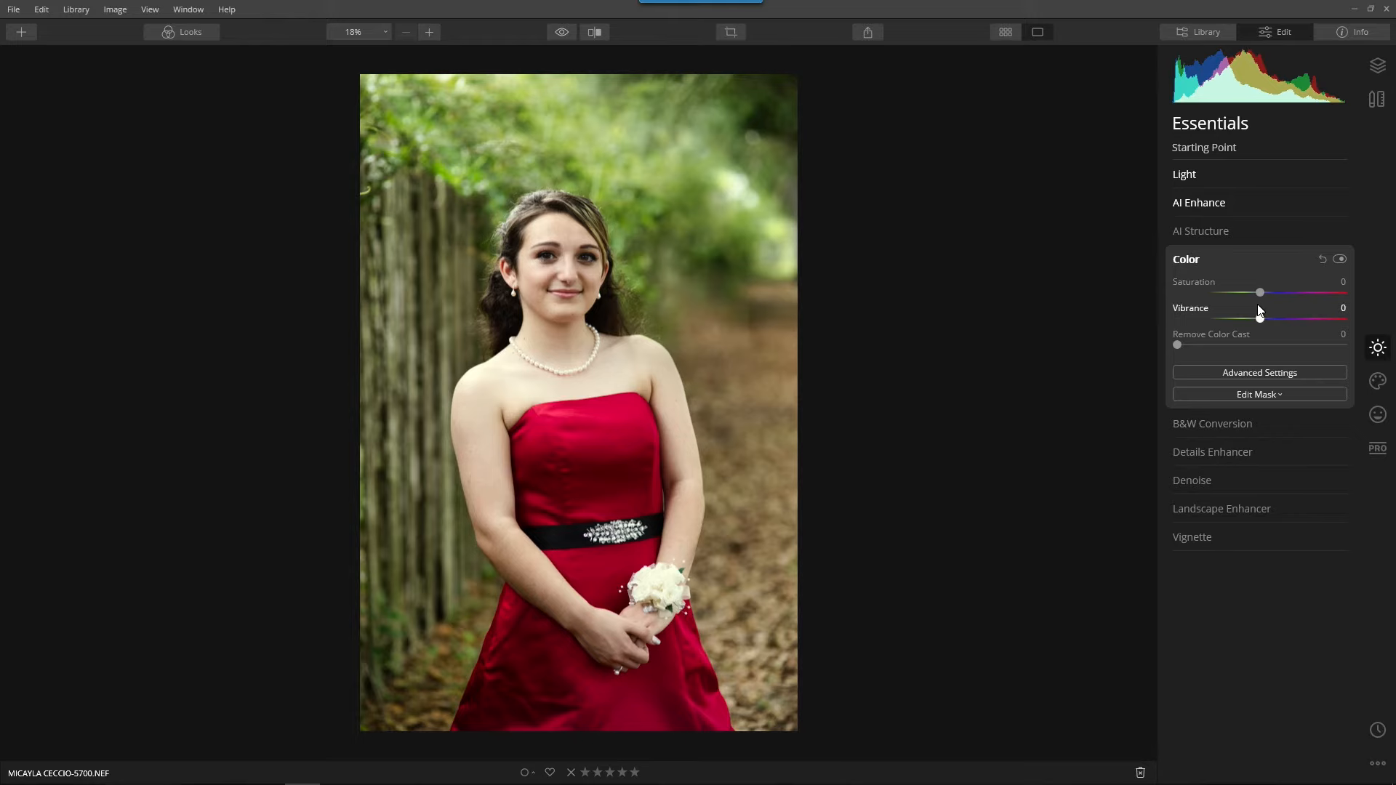
left_click_drag(1268, 320, 1290, 322)
left_click(1234, 372)
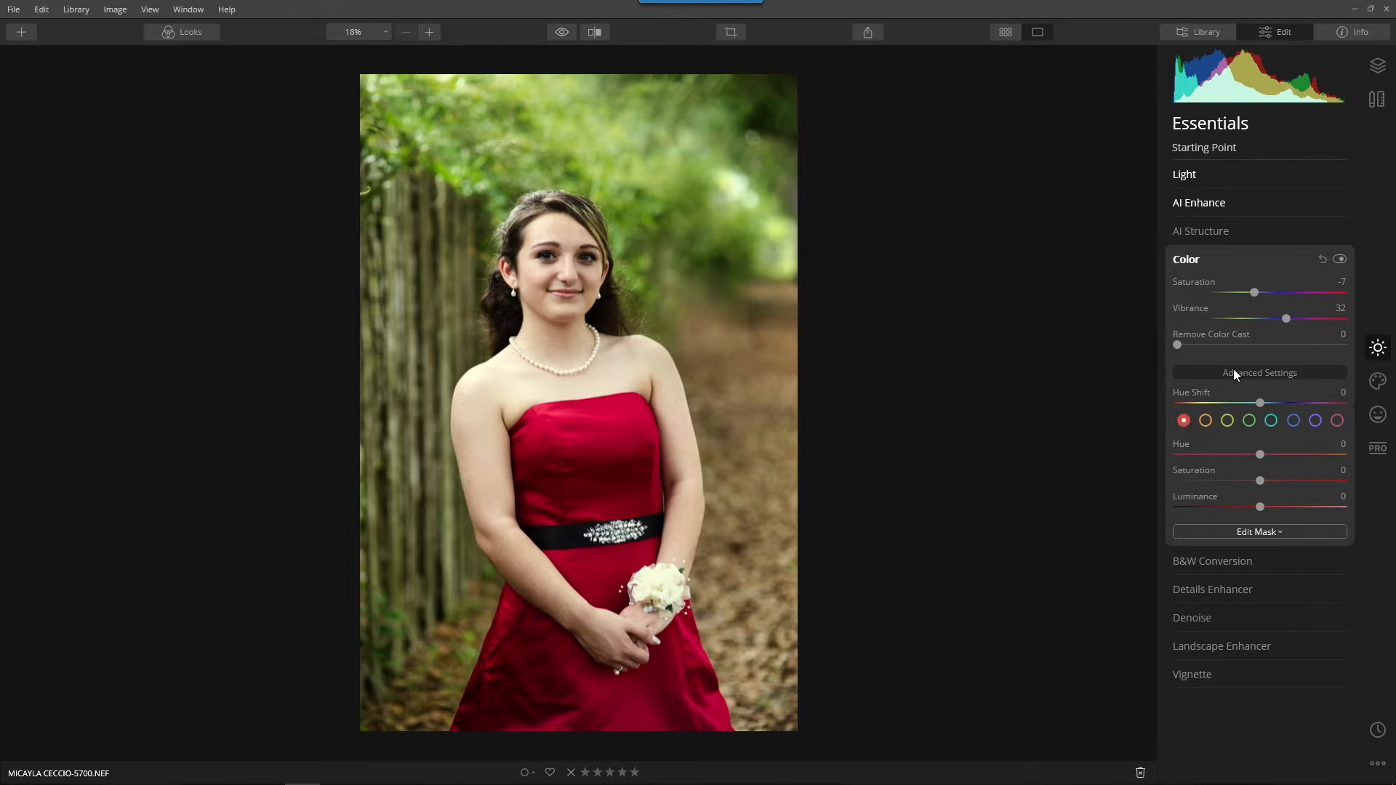
left_click(1234, 372)
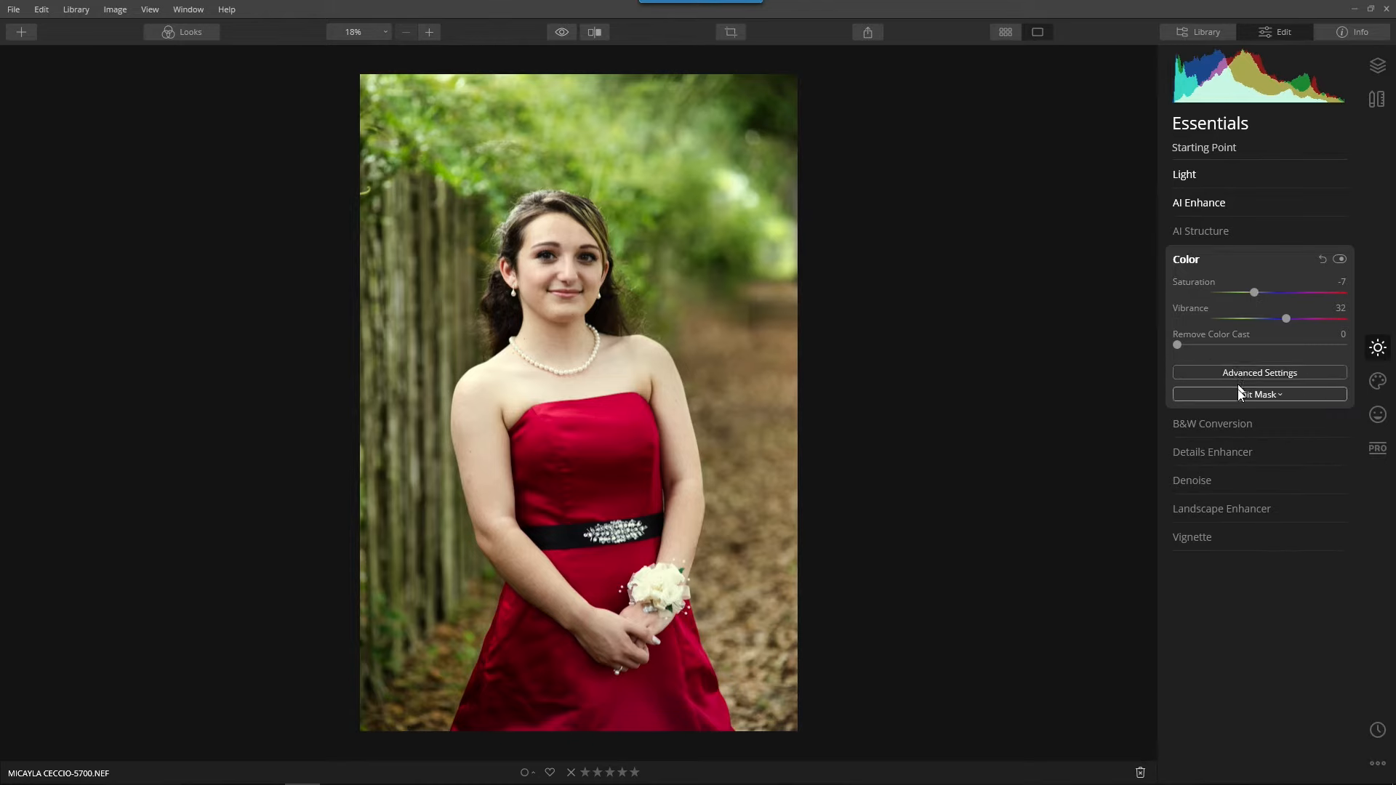
Set Small Details to 15 in the Details Enhancer while viewing the face at 100%.
left_click(1229, 452)
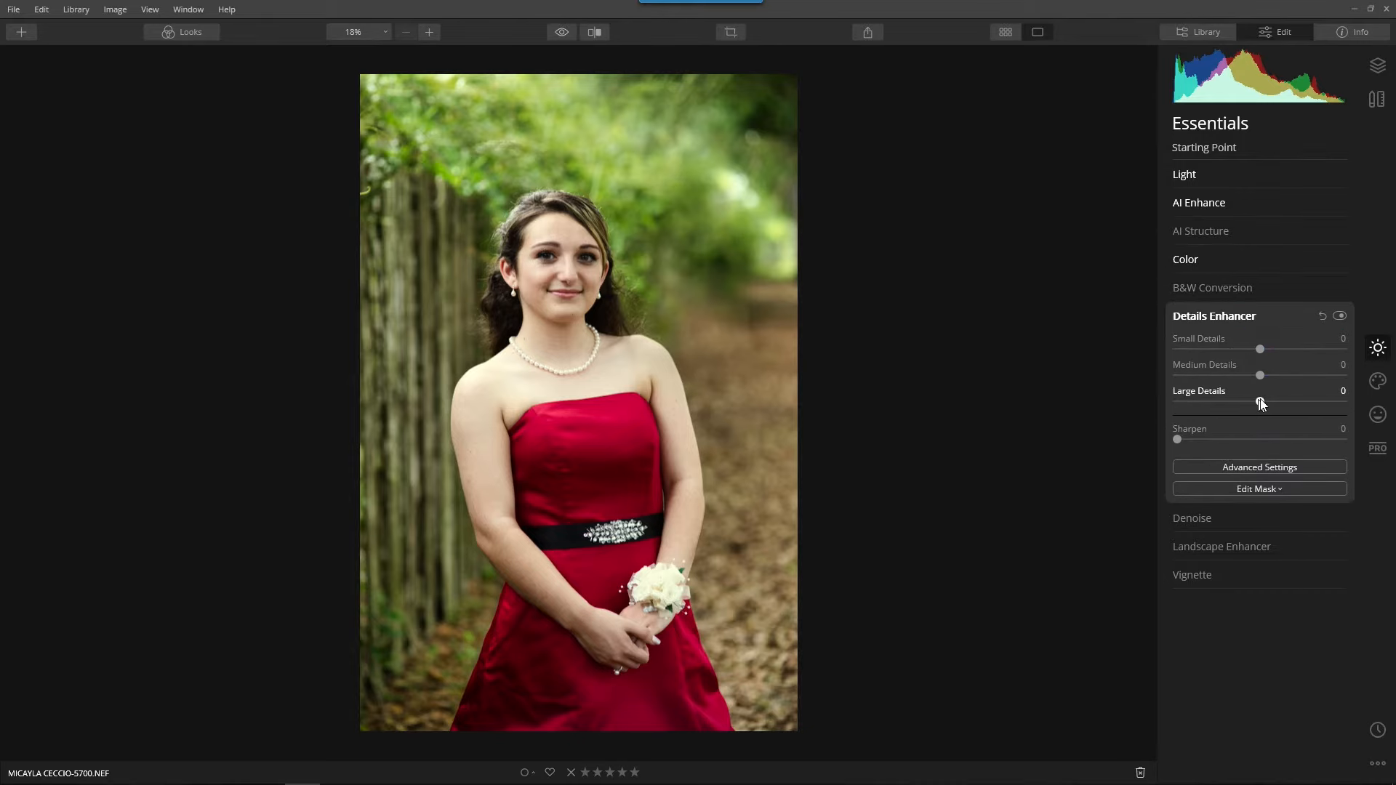
scroll(579, 298, "up", 3)
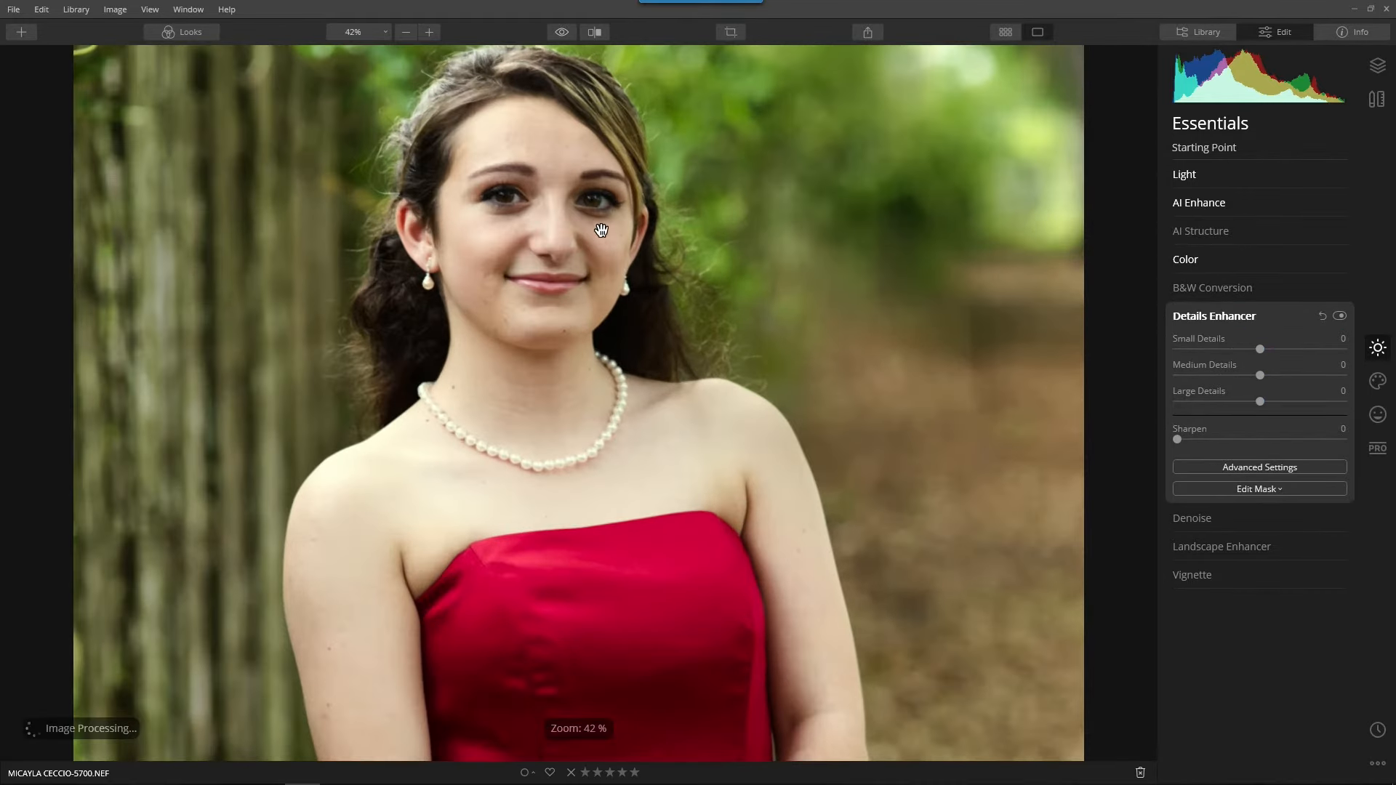
left_click(359, 32)
left_click(371, 98)
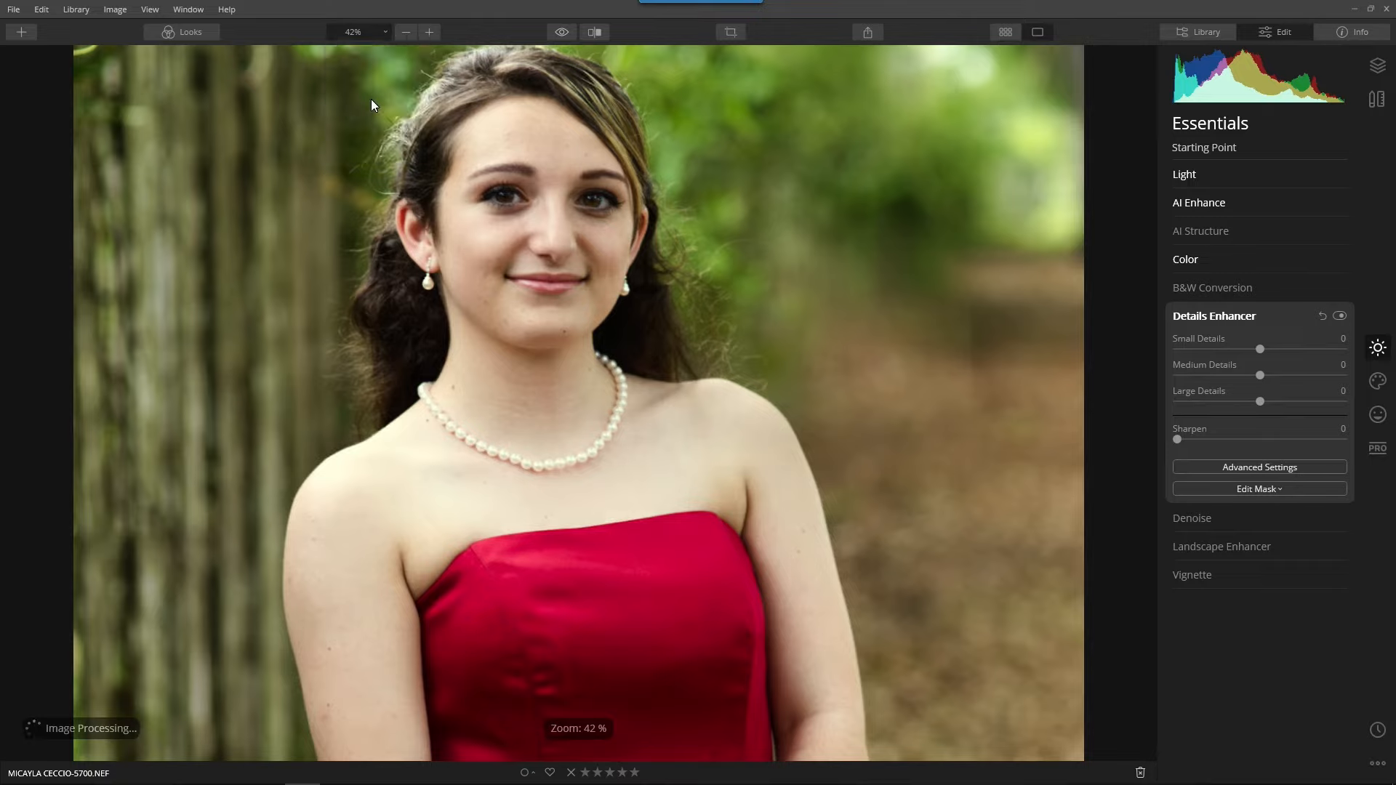
left_click_drag(483, 233, 461, 570)
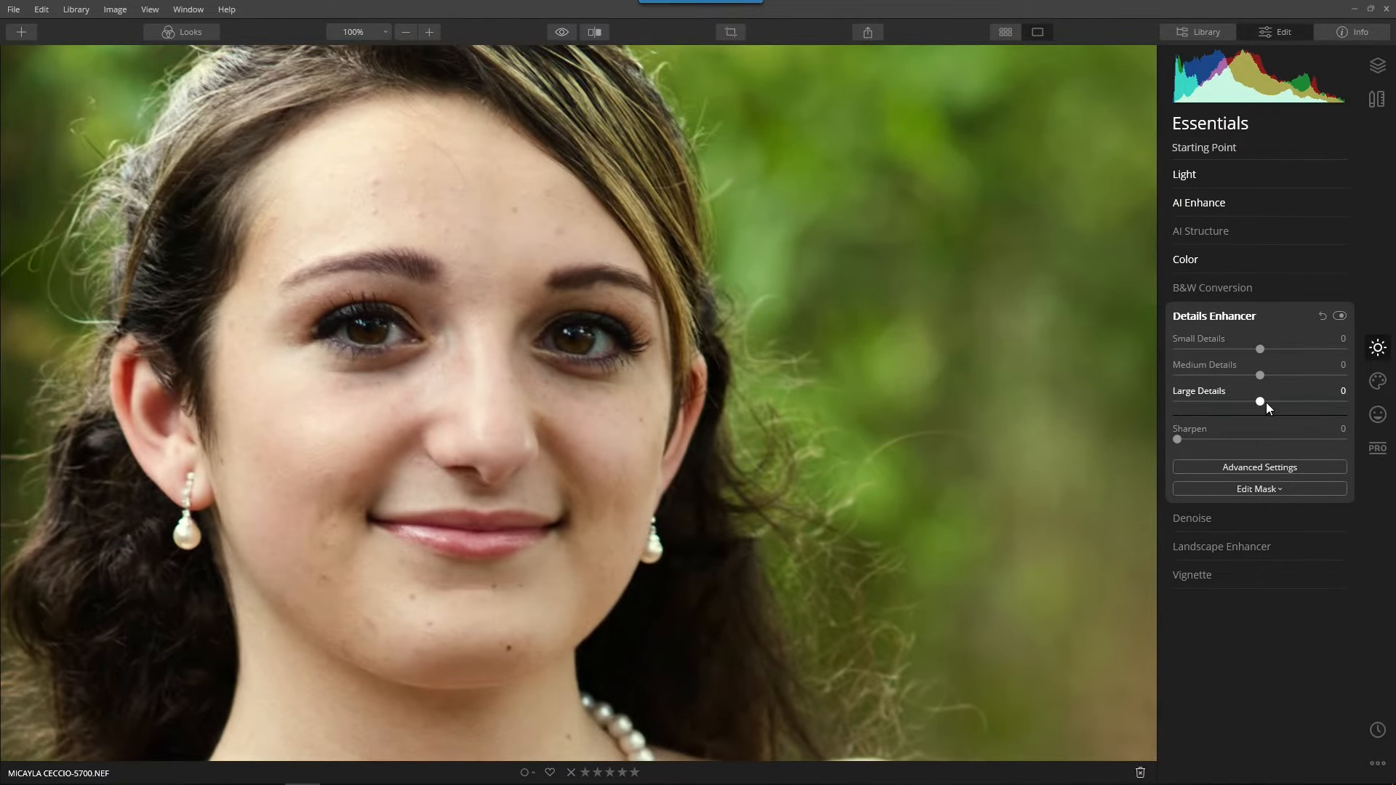
left_click_drag(1259, 348, 1310, 350)
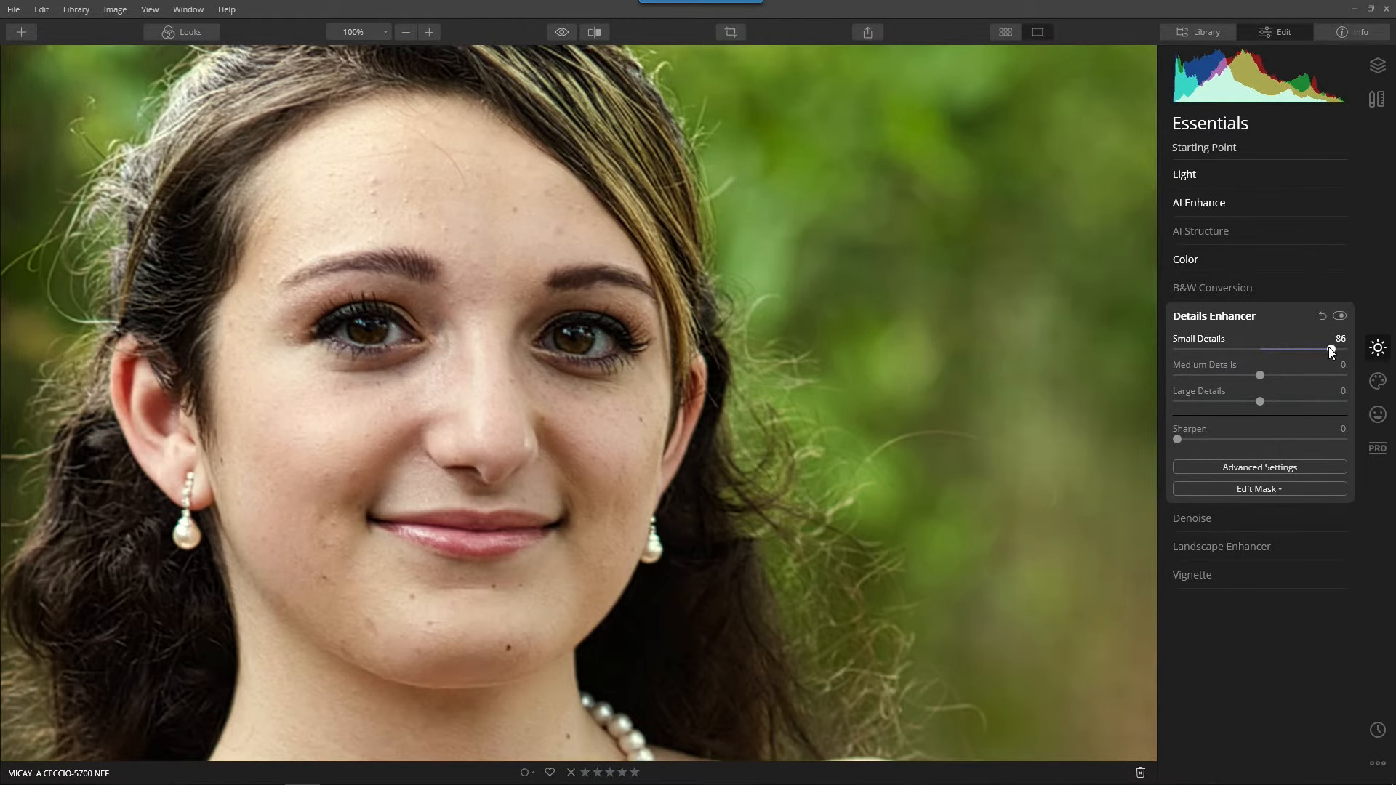
left_click_drag(1331, 350, 1284, 355)
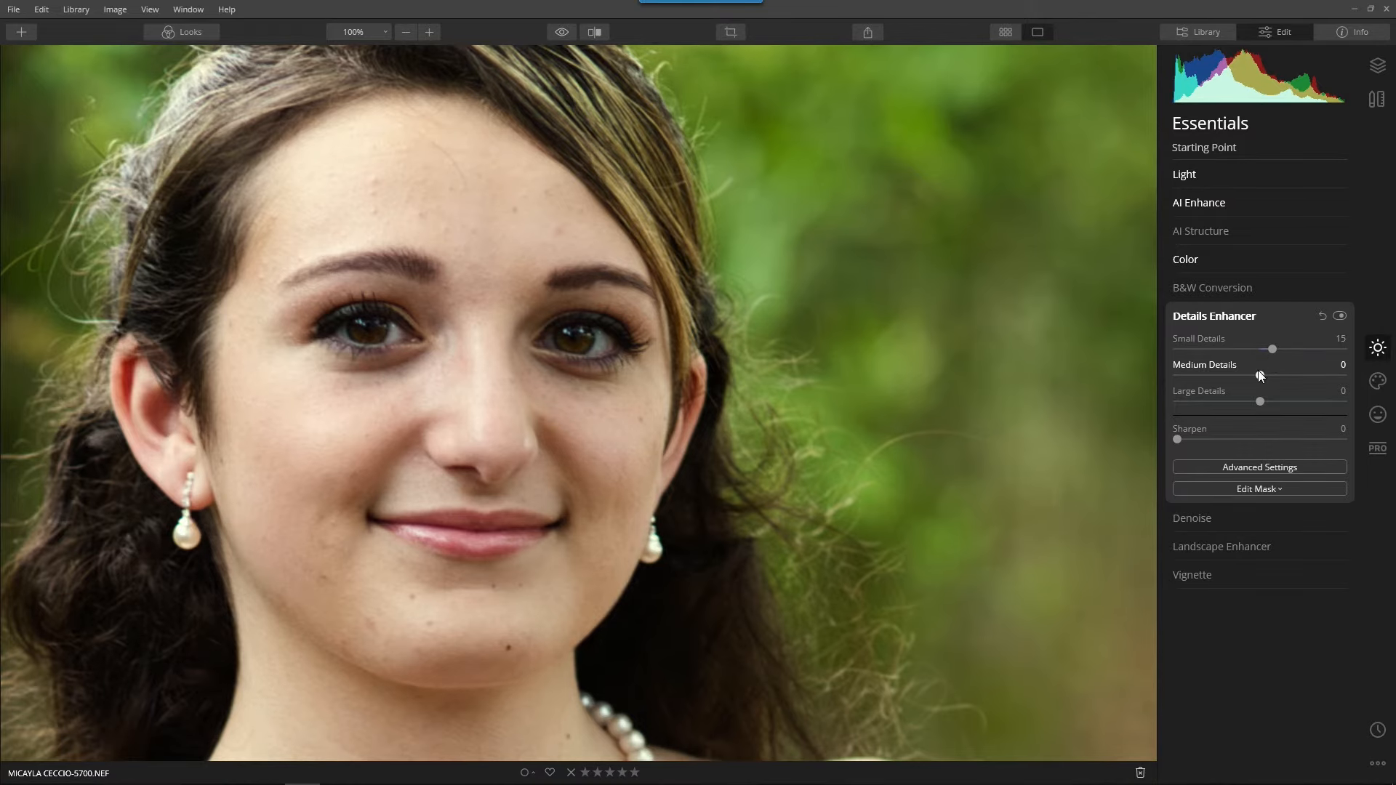
Set Medium Details to 17 and Large Details to 14 in the Details Enhancer, and return to the full portrait.
left_click_drag(1260, 375, 1281, 409)
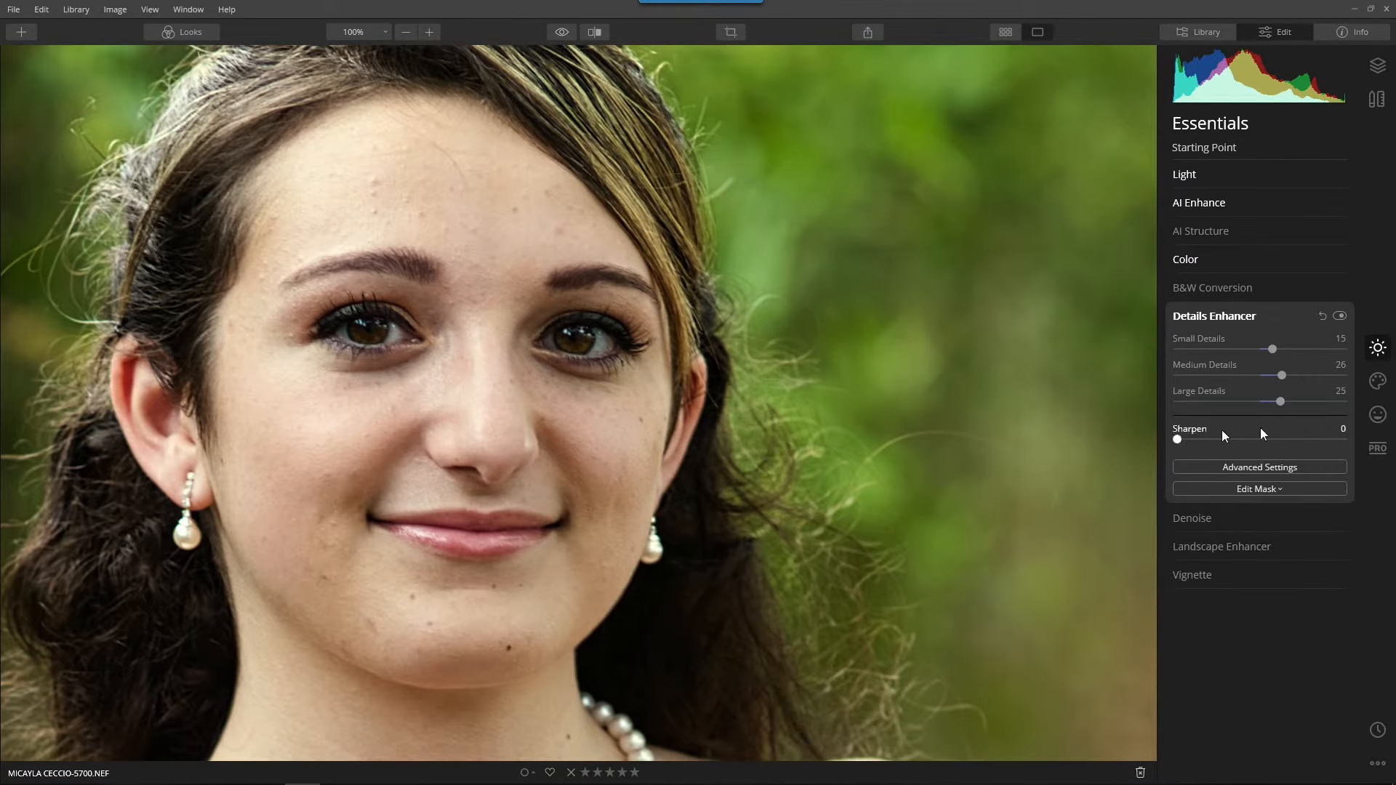
left_click_drag(1283, 401, 1272, 385)
left_click(706, 257)
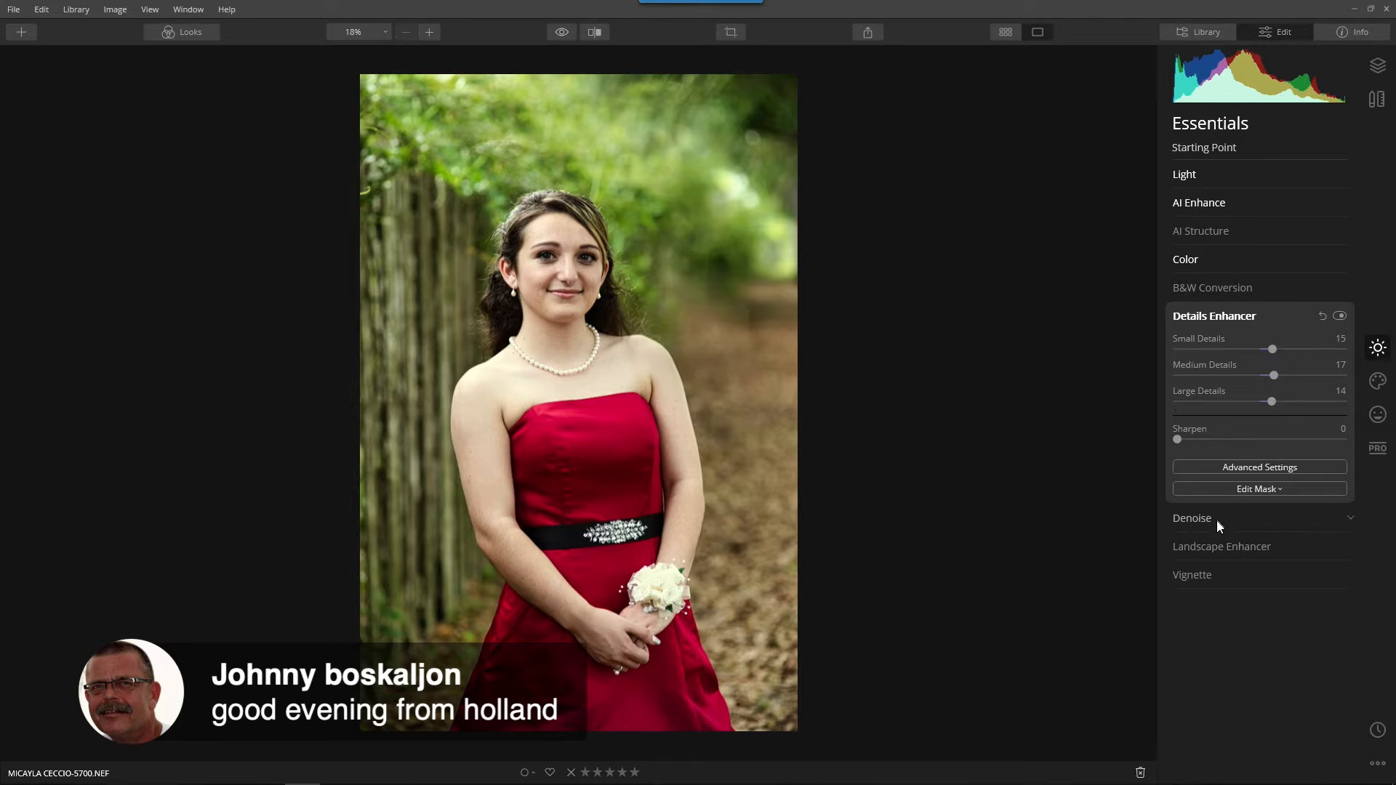
Add a vignette with an Amount of -100 and center it on the face.
left_click(1194, 582)
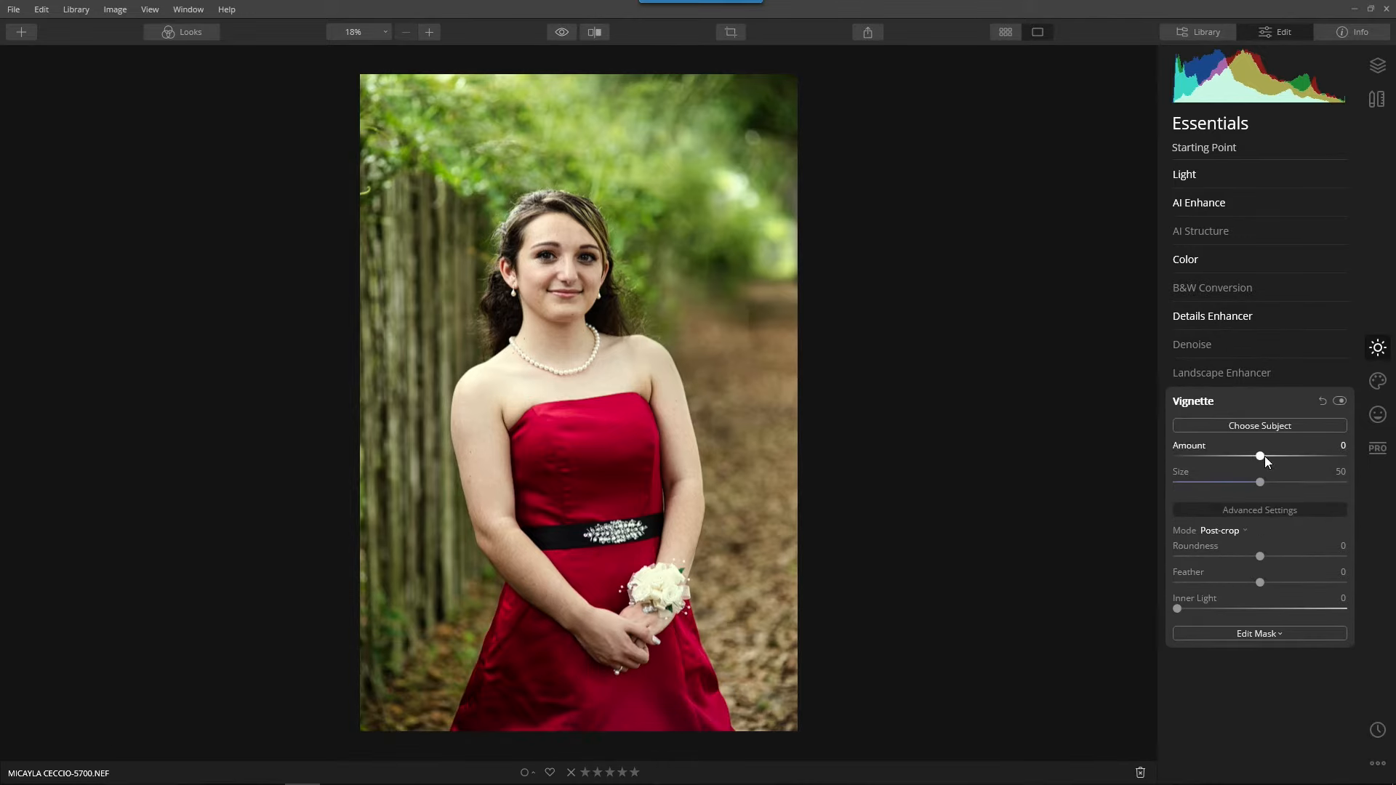
left_click_drag(1260, 456, 1174, 466)
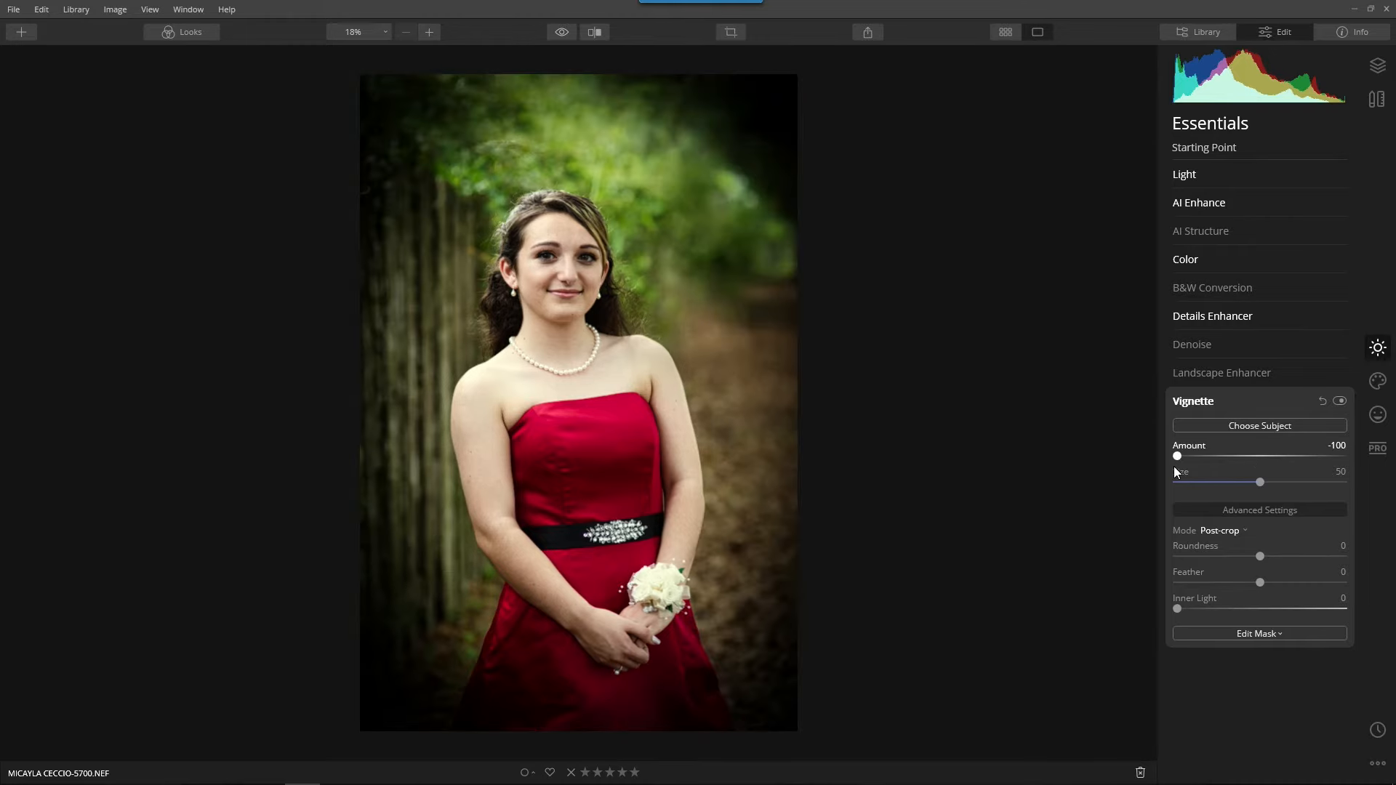
left_click(1256, 425)
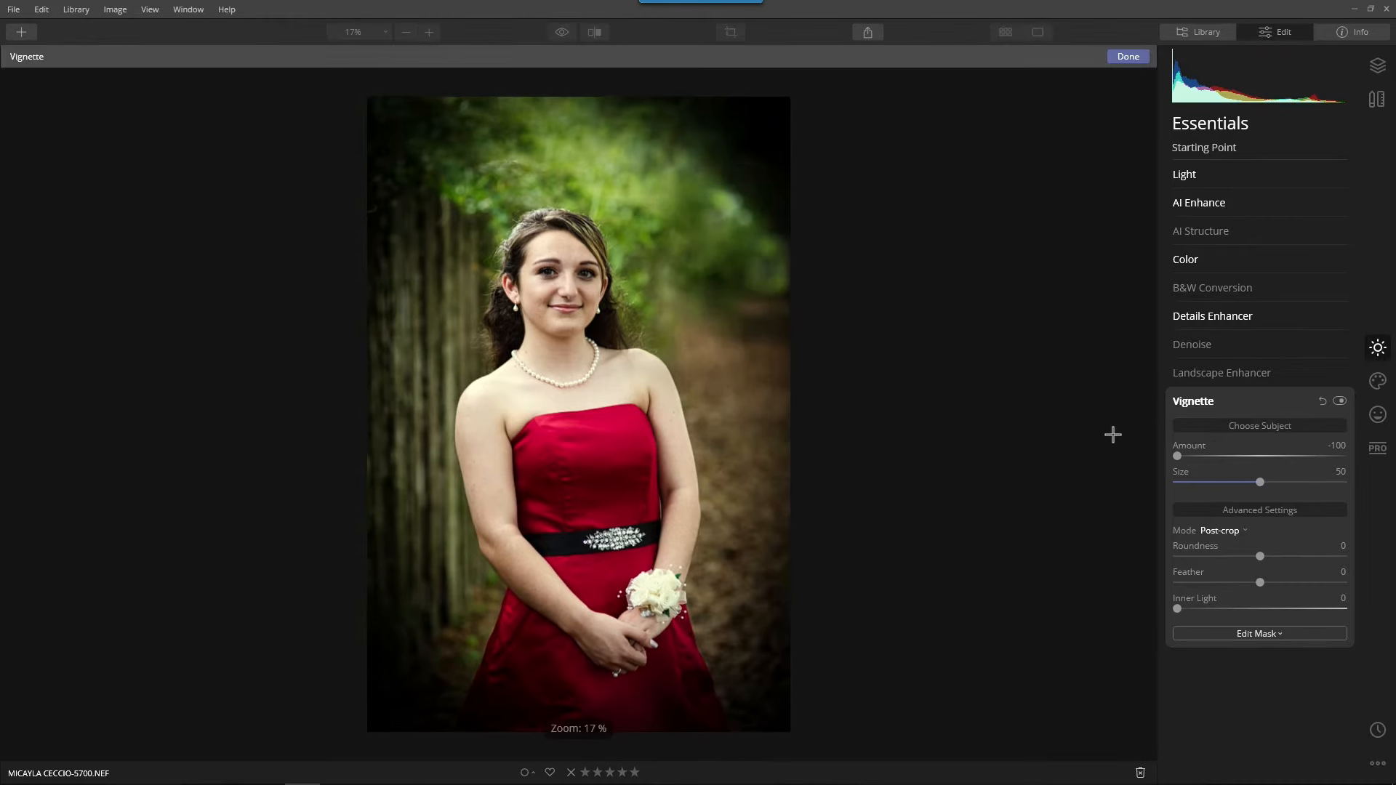
left_click(570, 305)
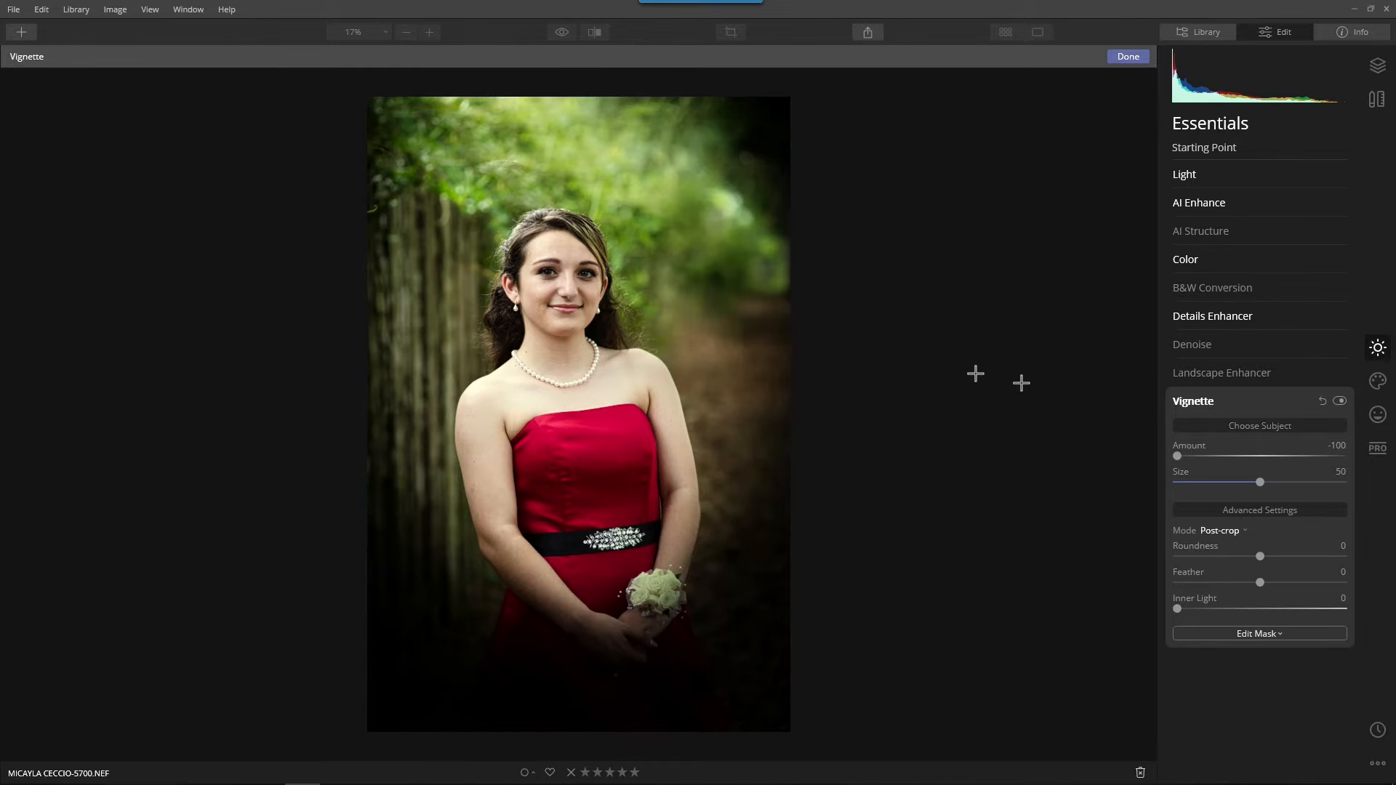
Finish placing the vignette's center, then set its Amount to -47 and its Size to 47.
left_click(1139, 58)
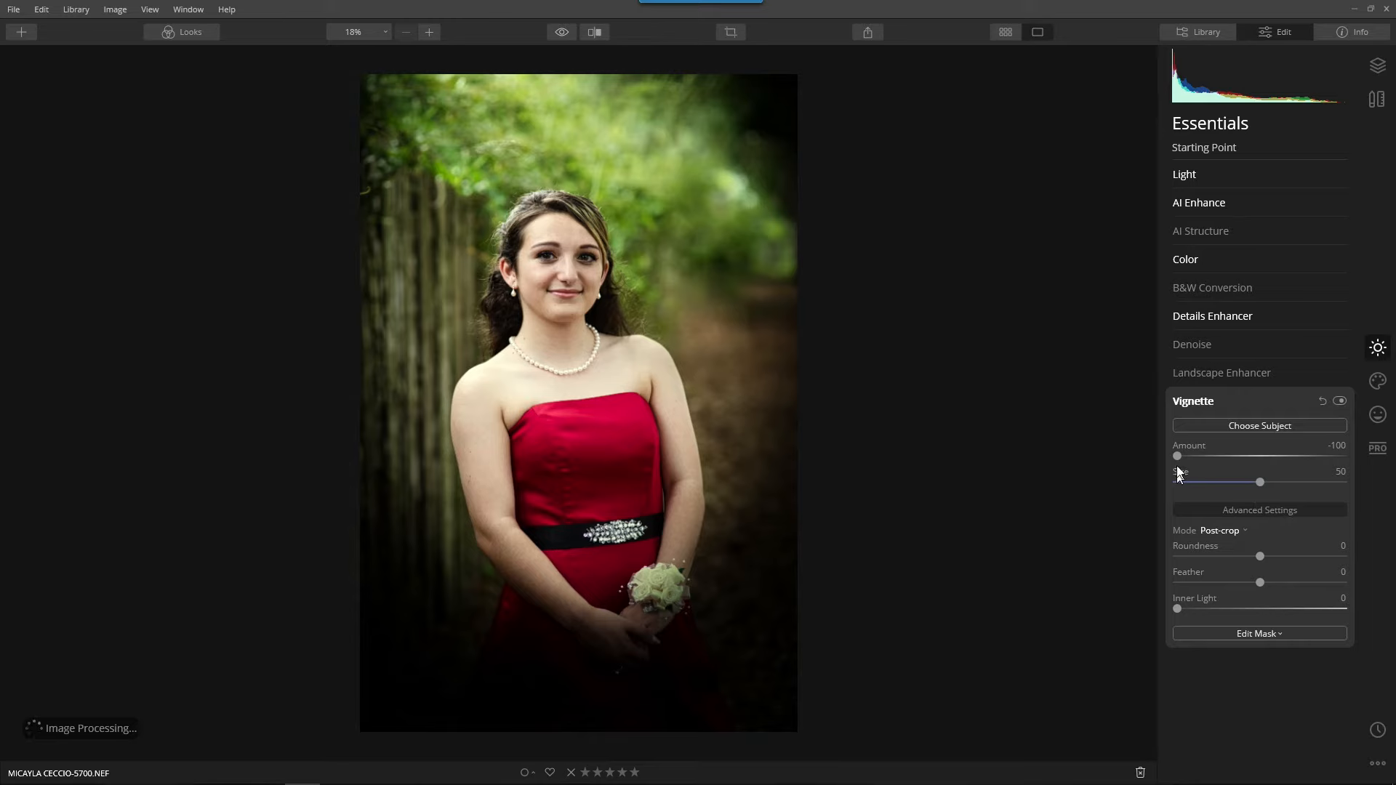
left_click_drag(1178, 456, 1245, 486)
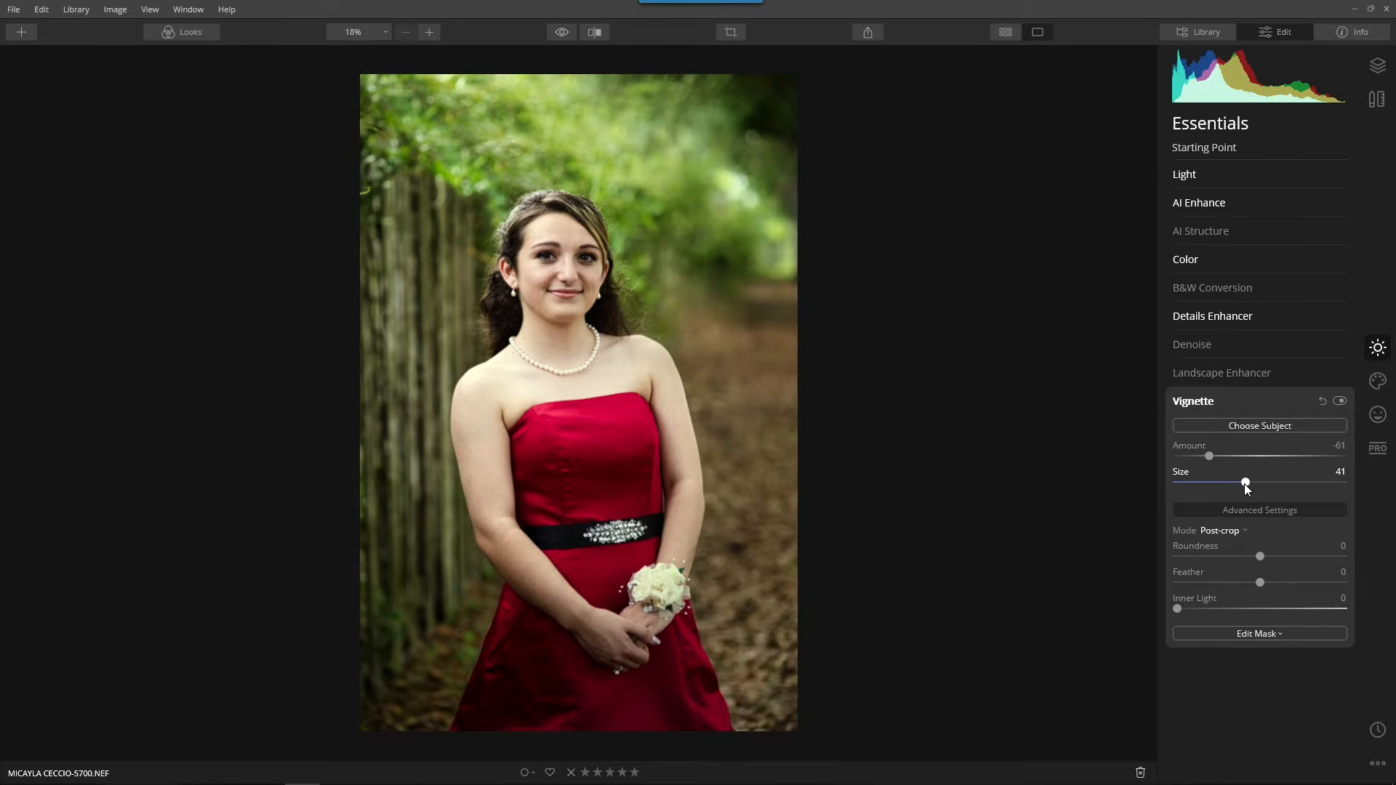
double_click(1248, 483)
left_click_drag(1211, 457, 1255, 483)
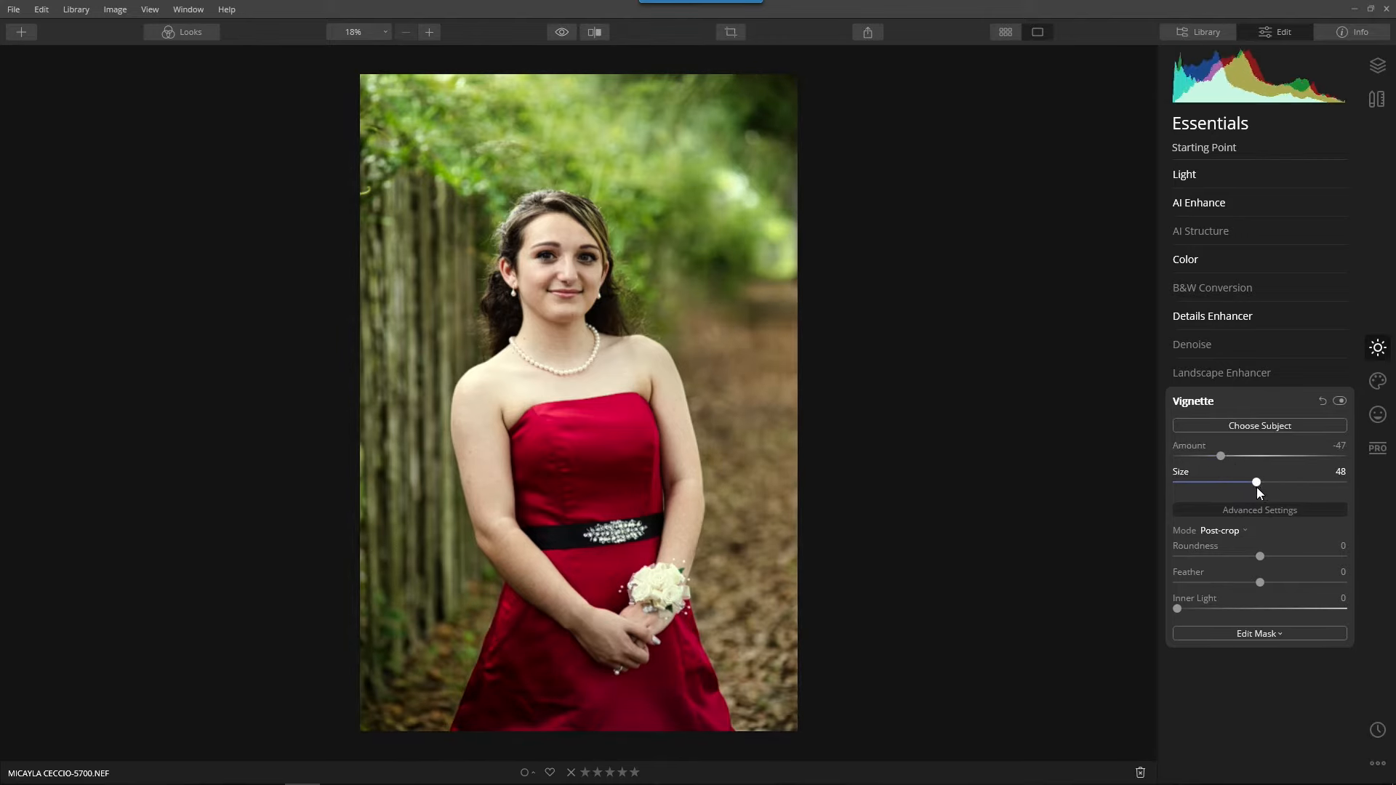
Set the vignette's Inner Light to 7 and compare the photo with and without the vignette.
mouse_move(1176, 609)
left_mouse_down()
mouse_move(1345, 617)
mouse_move(1128, 617)
mouse_move(1187, 609)
left_mouse_up()
left_click(1342, 402)
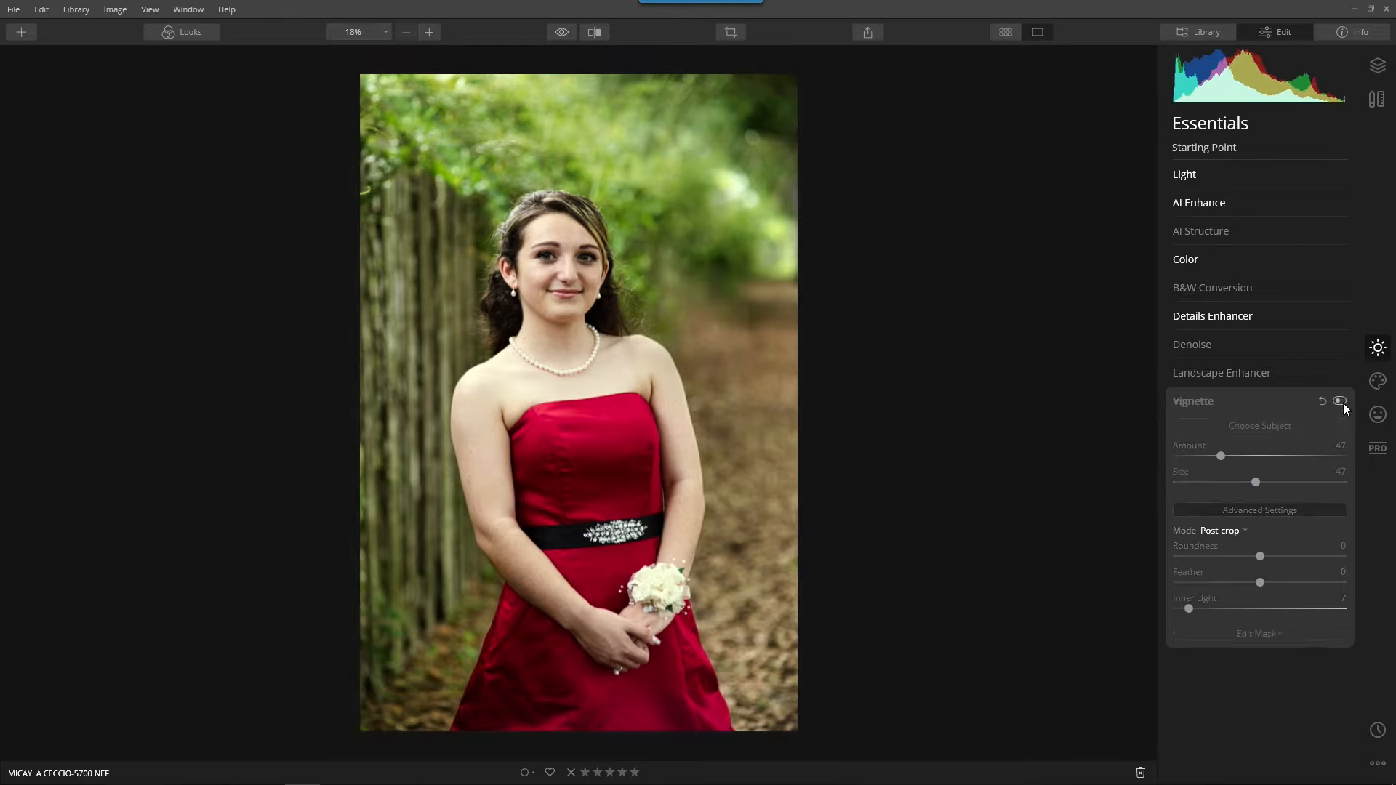
left_click(1341, 402)
left_click(1193, 402)
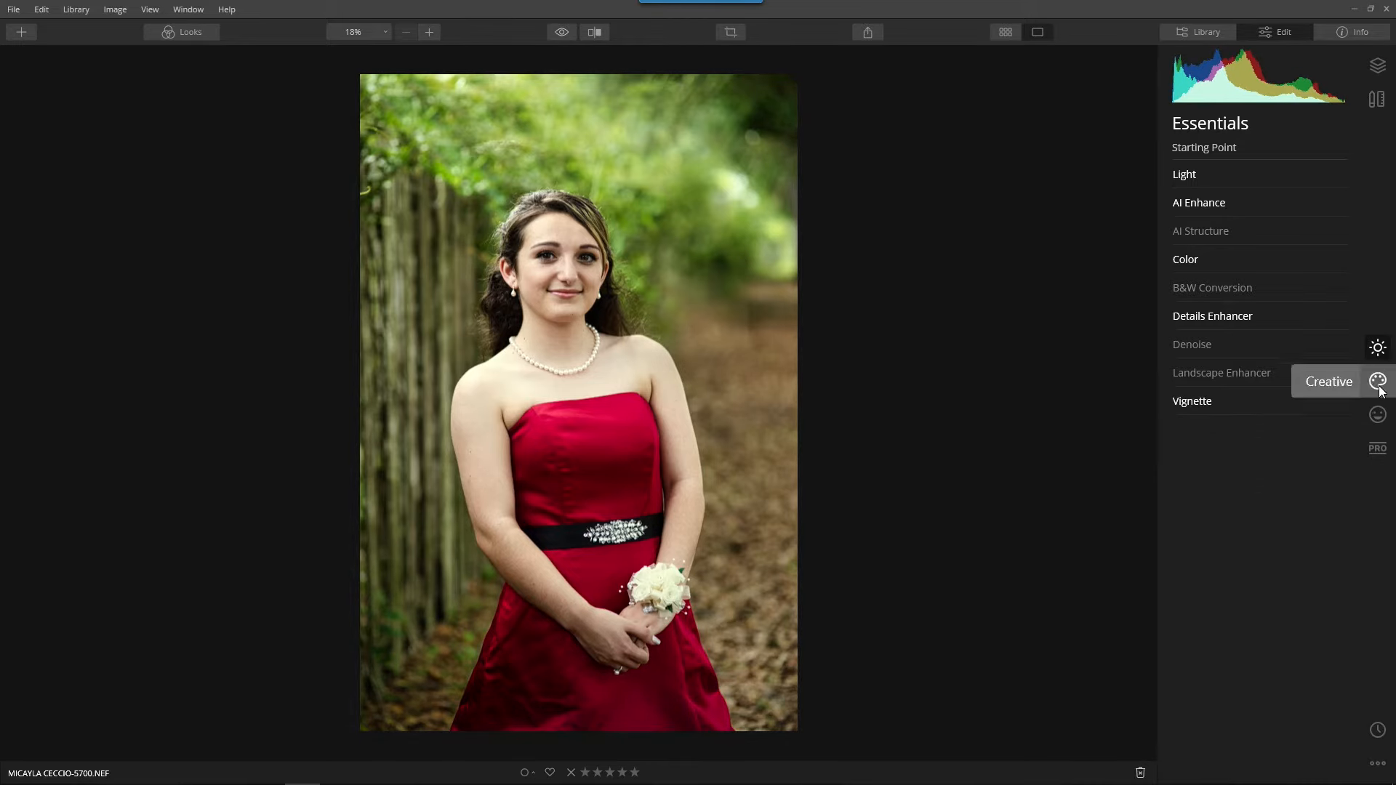
Set the AI Skin Enhancer Amount to 69 and enable AI Skin Defects Removal while viewing the face at 100%.
left_click(1379, 415)
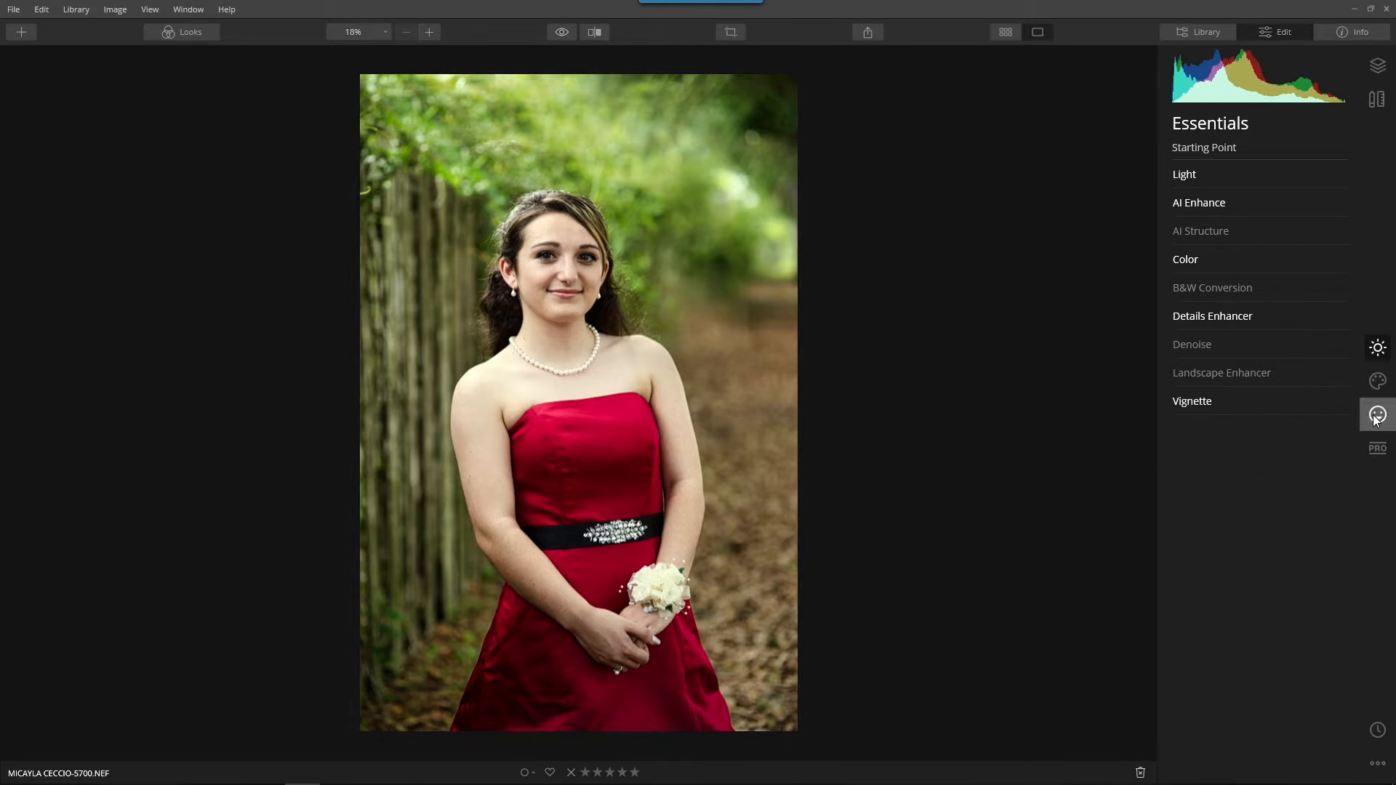
left_click(1185, 232)
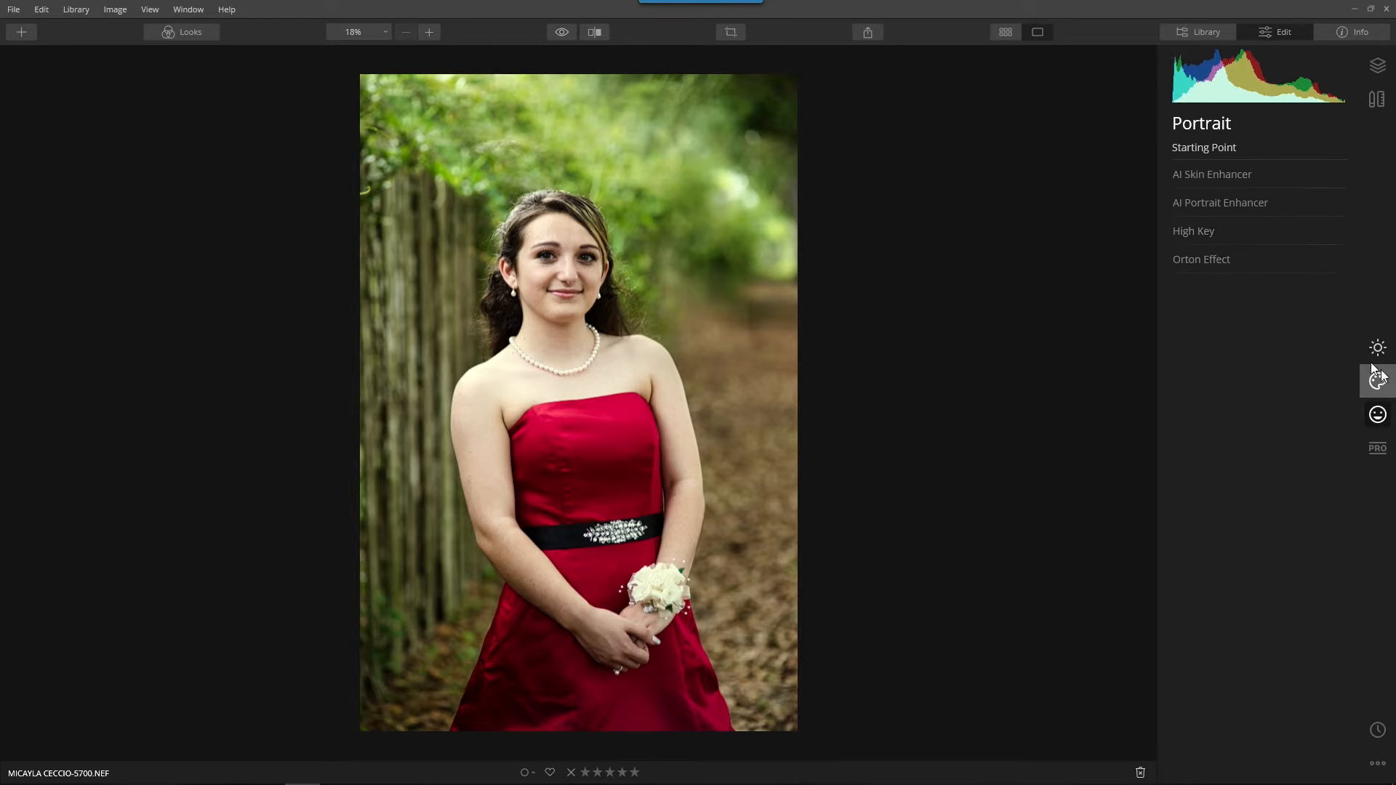
left_click(1190, 175)
left_click_drag(1180, 225, 1290, 226)
scroll(568, 190, "up", 3)
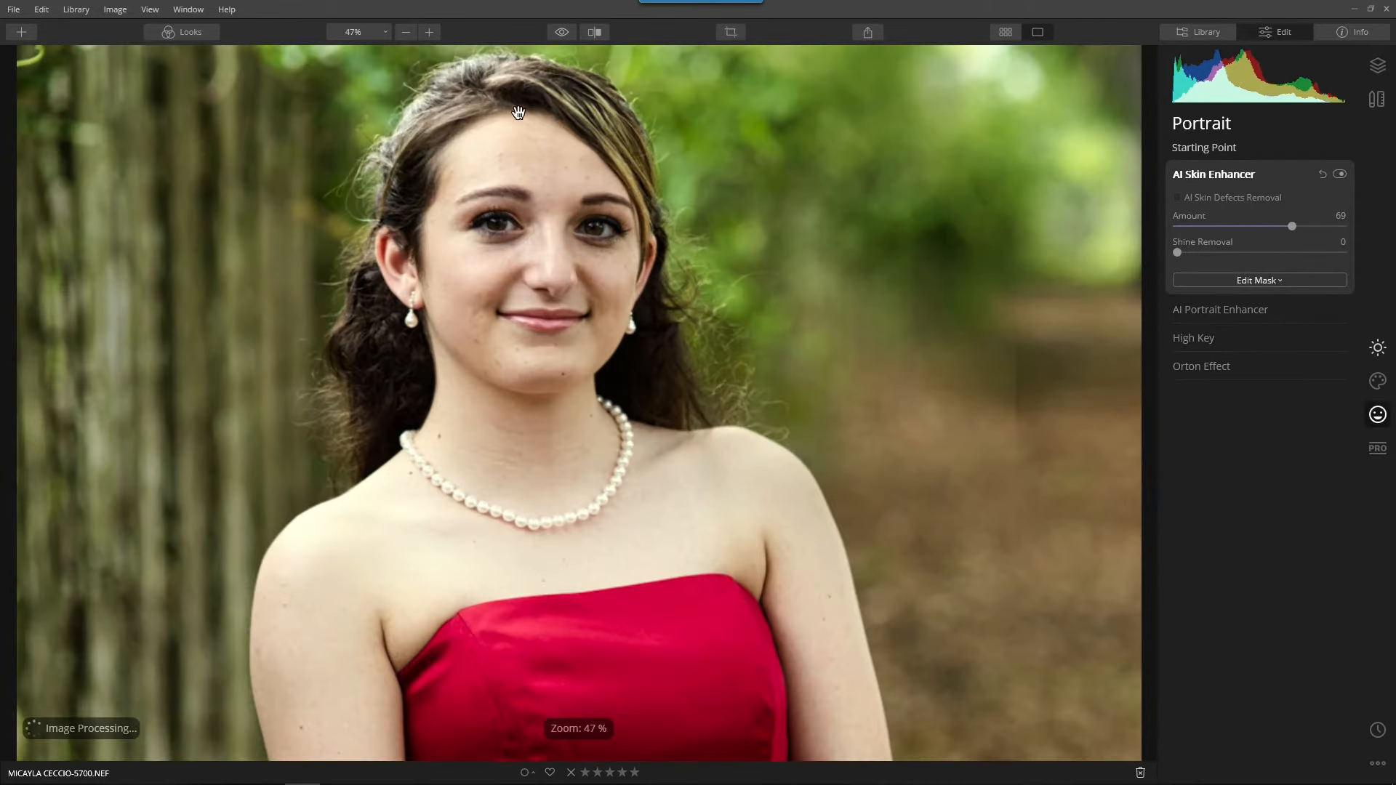
left_click(348, 31)
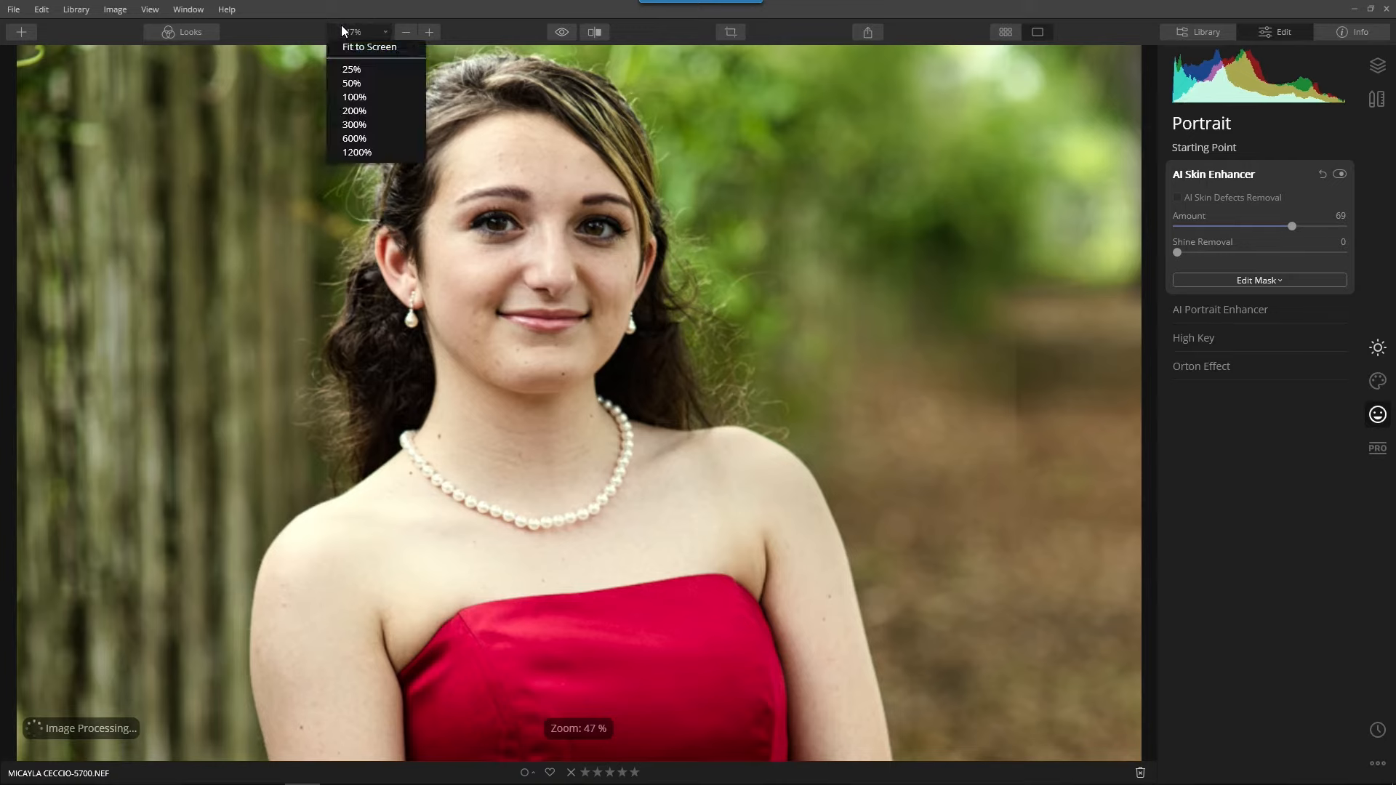
left_click(355, 96)
left_click_drag(470, 165, 479, 459)
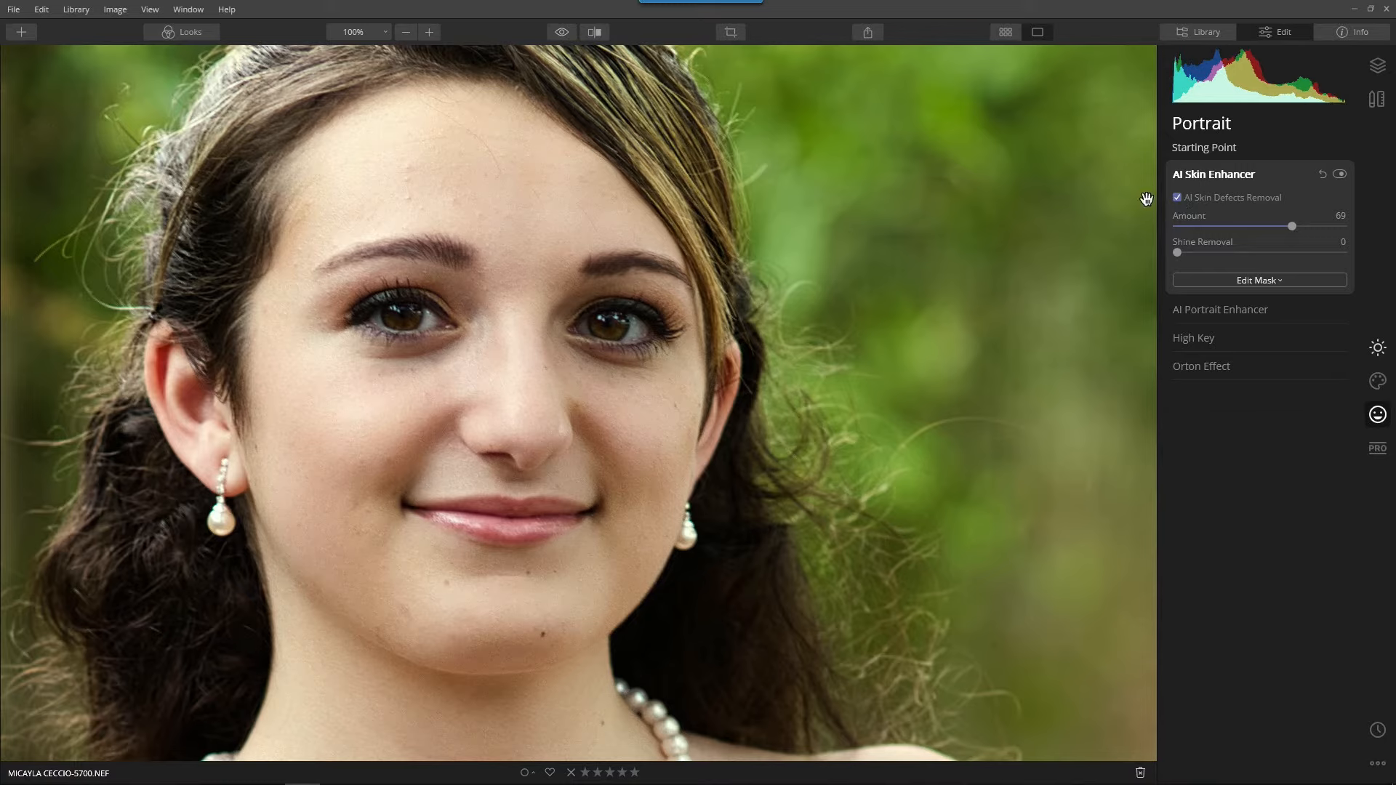
Set Eye Enhancer to 71, Dark Circles Removal to 66, Improve Eyebrows to 27, Lips Saturation to 15, Lips Redness to 25 and Lips Darkening to 8.
left_click(1220, 313)
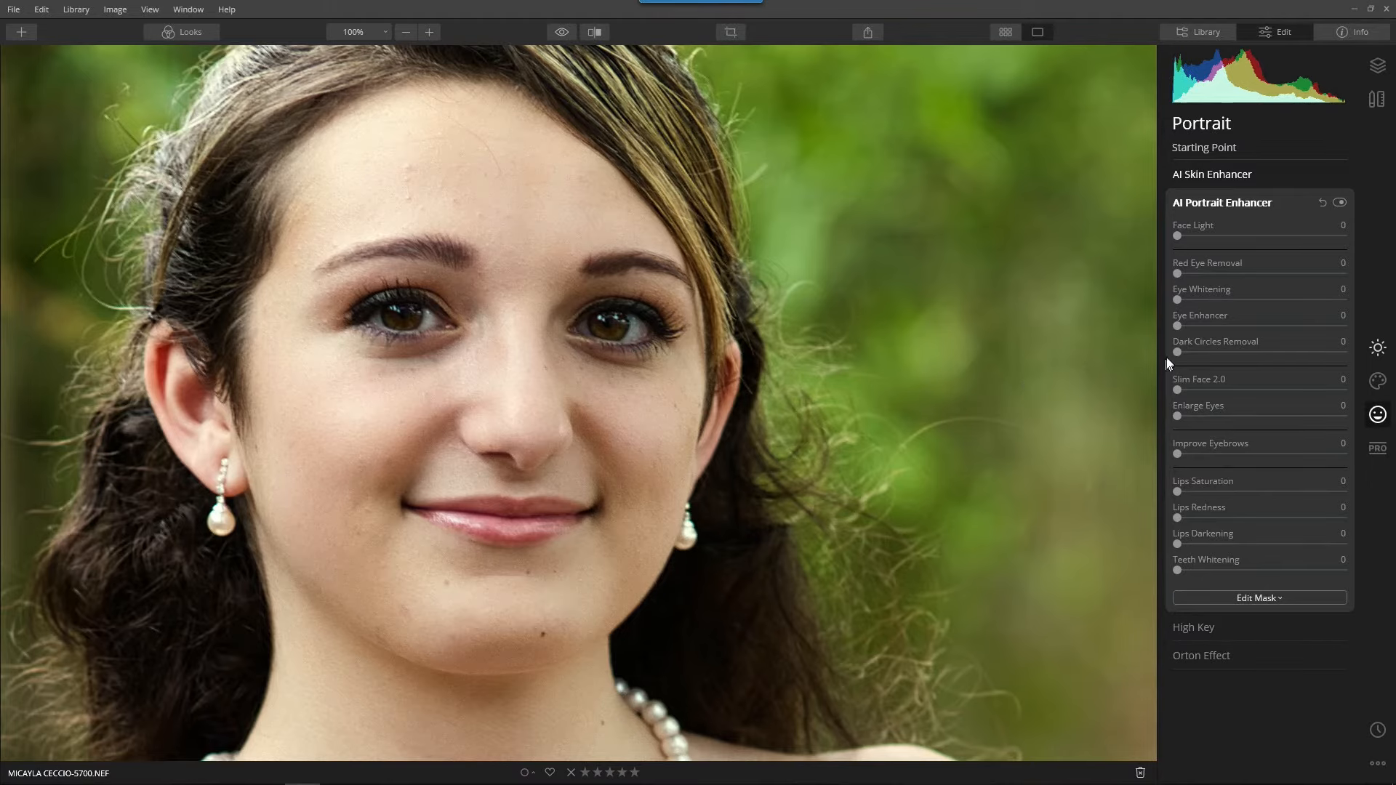
left_click_drag(1180, 326, 1296, 327)
left_click_drag(1180, 355, 1289, 360)
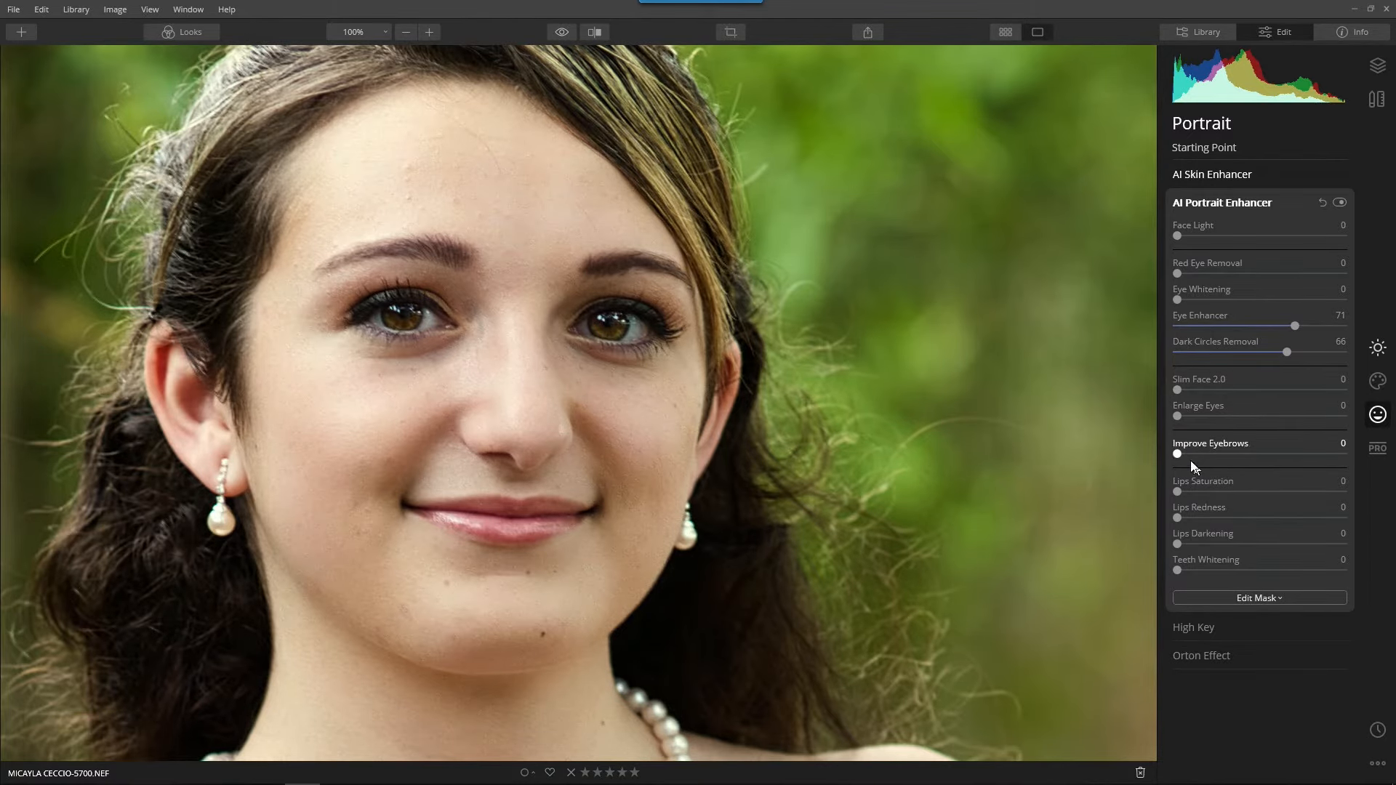
left_click_drag(1180, 459, 1220, 457)
left_click_drag(1176, 493, 1190, 545)
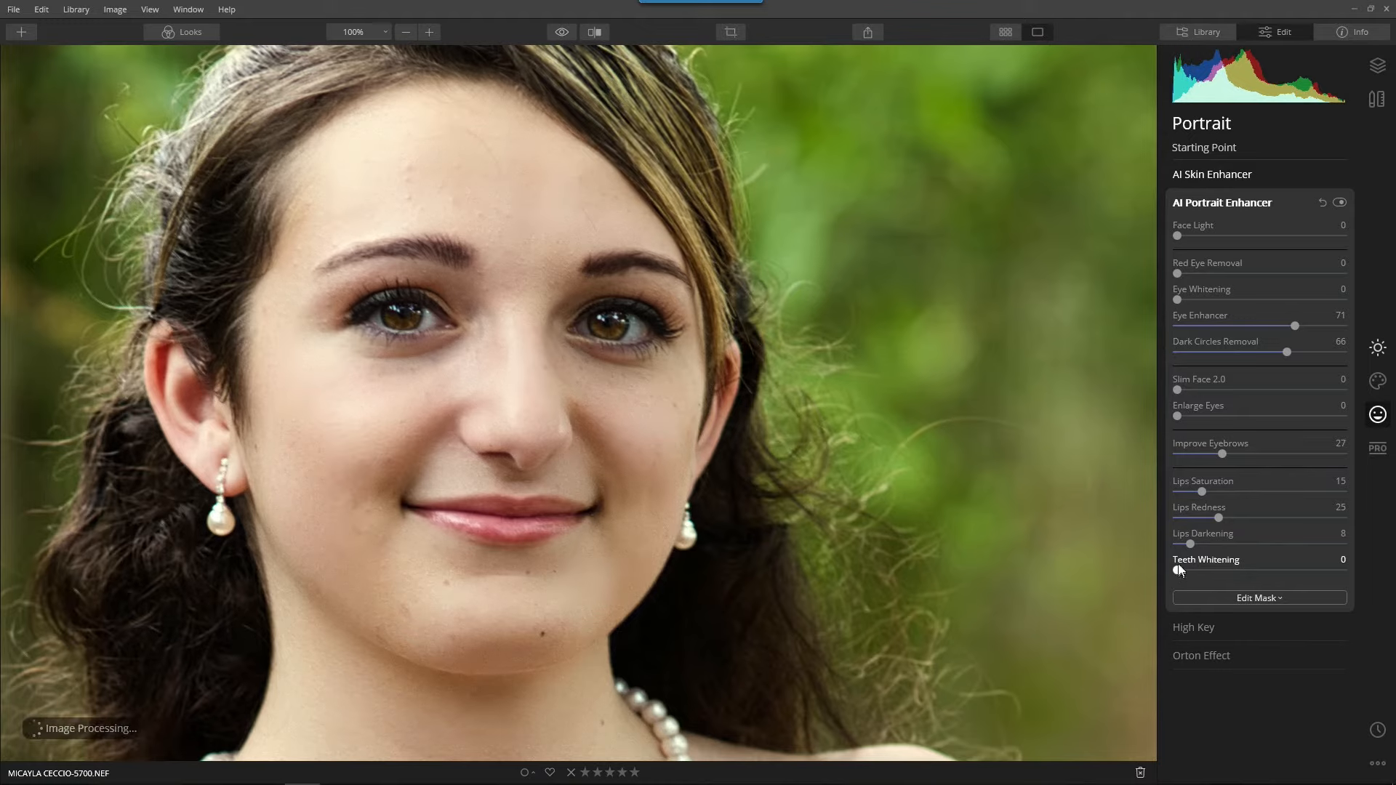
Set Face Light to 10 and compare the portrait with and without the AI Portrait Enhancer.
left_click(809, 310)
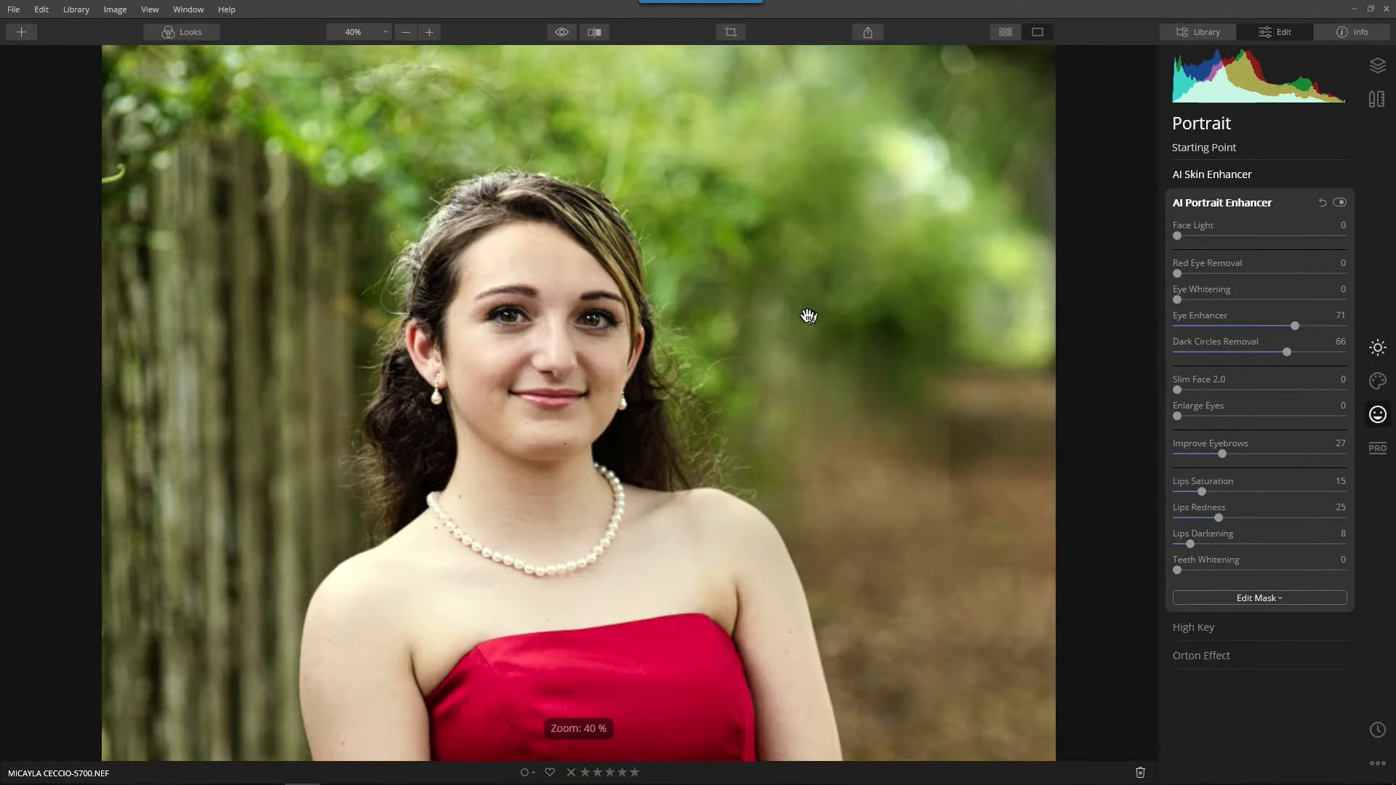
left_click_drag(1178, 237, 1361, 250)
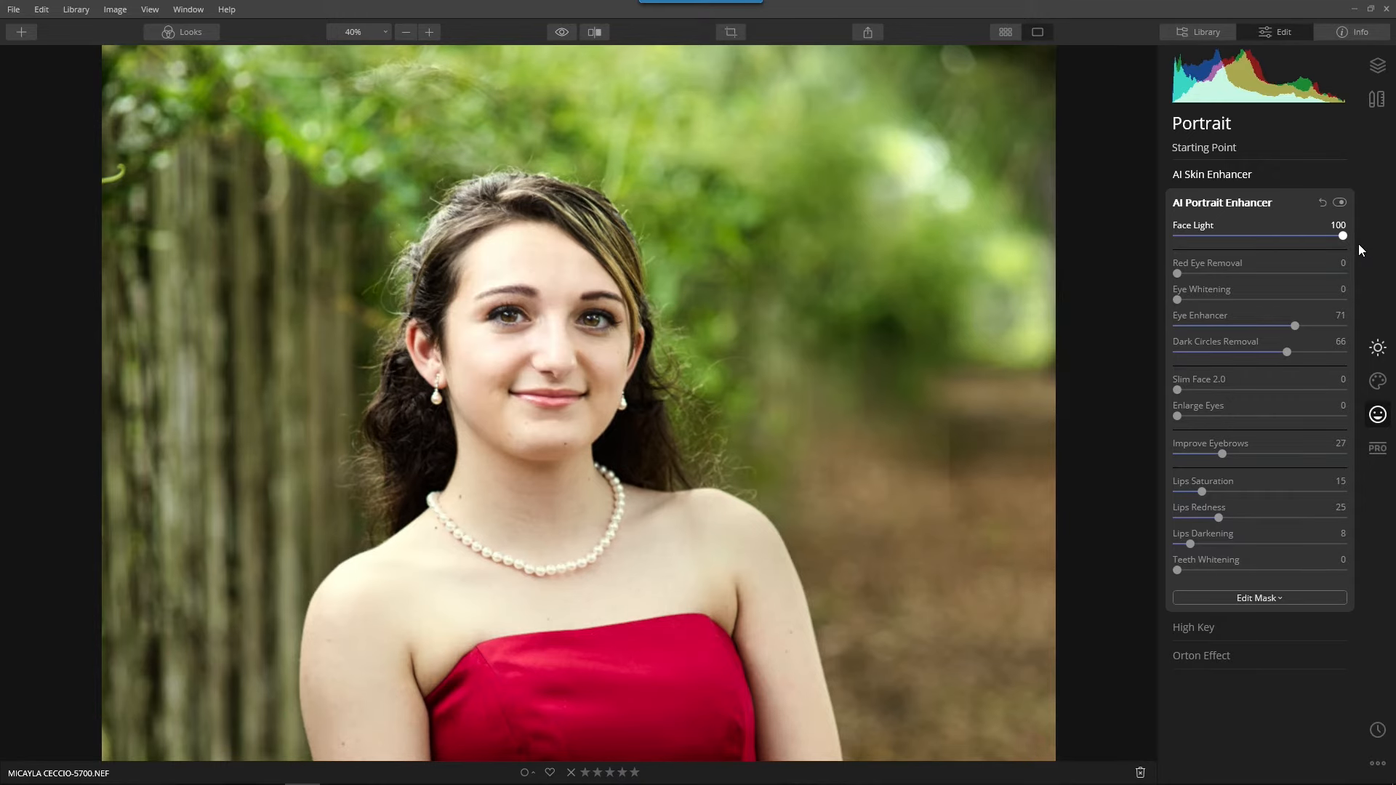
left_click_drag(1359, 243, 1193, 278)
scroll(770, 240, "down", 3)
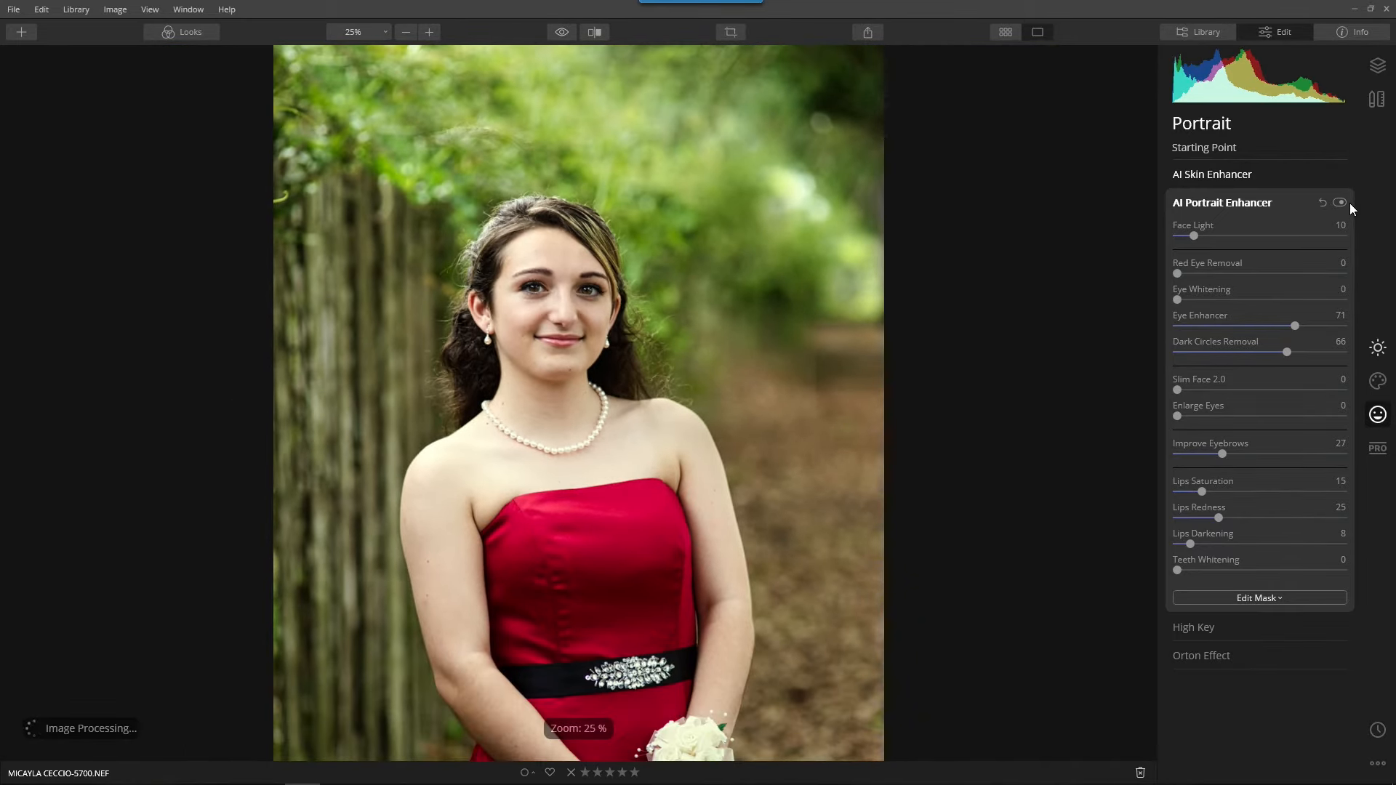
left_click(1341, 203)
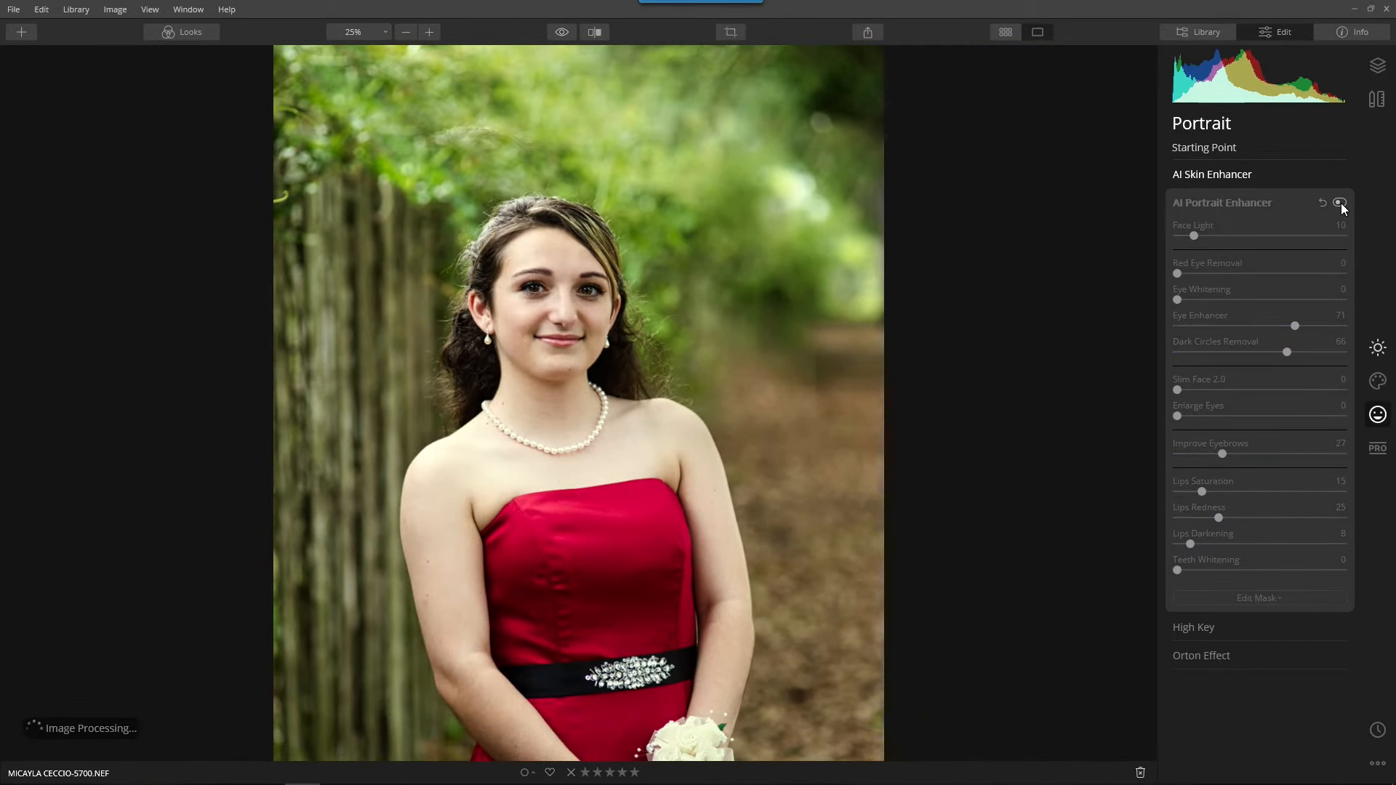
left_click(1342, 203)
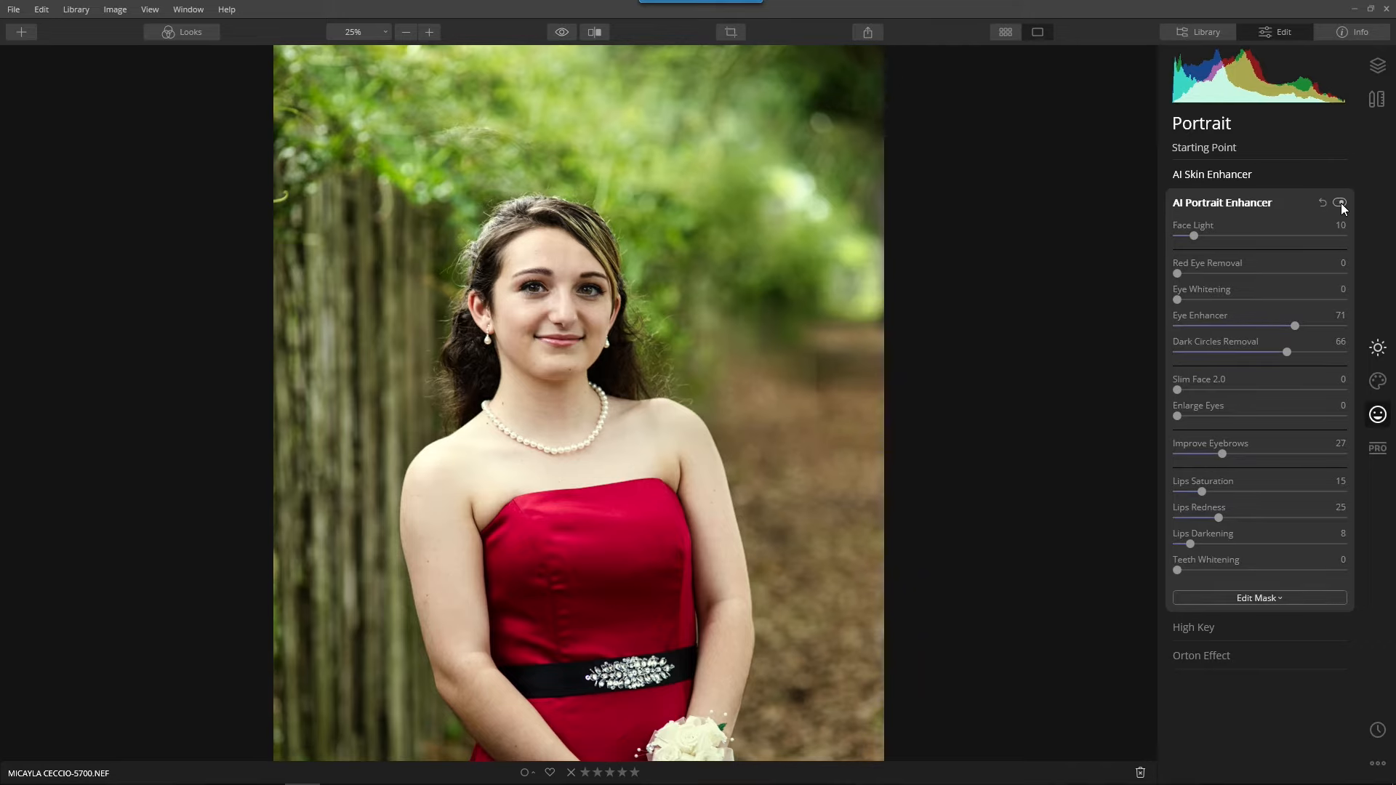
scroll(549, 250, "up", 2)
scroll(549, 249, "up", 1)
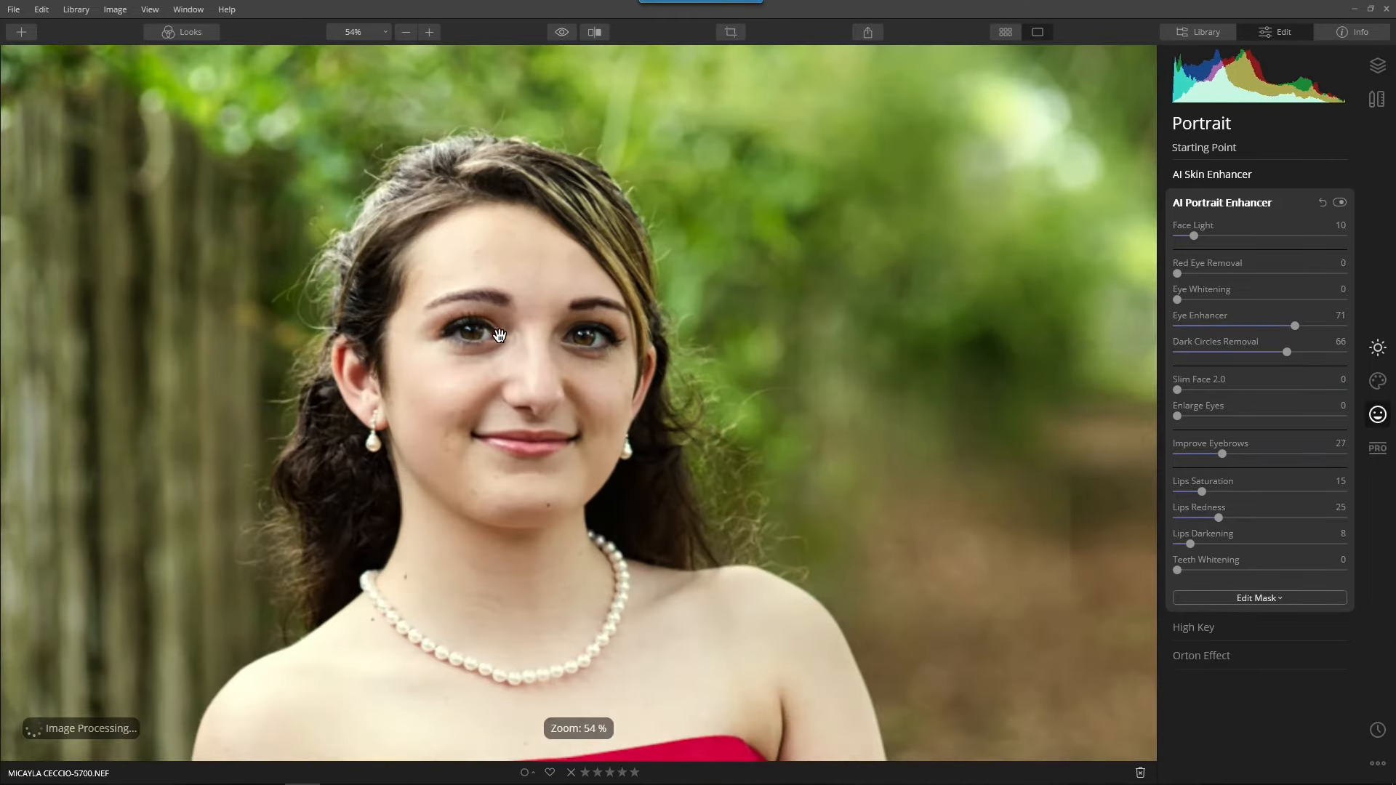
scroll(513, 360, "down", 3)
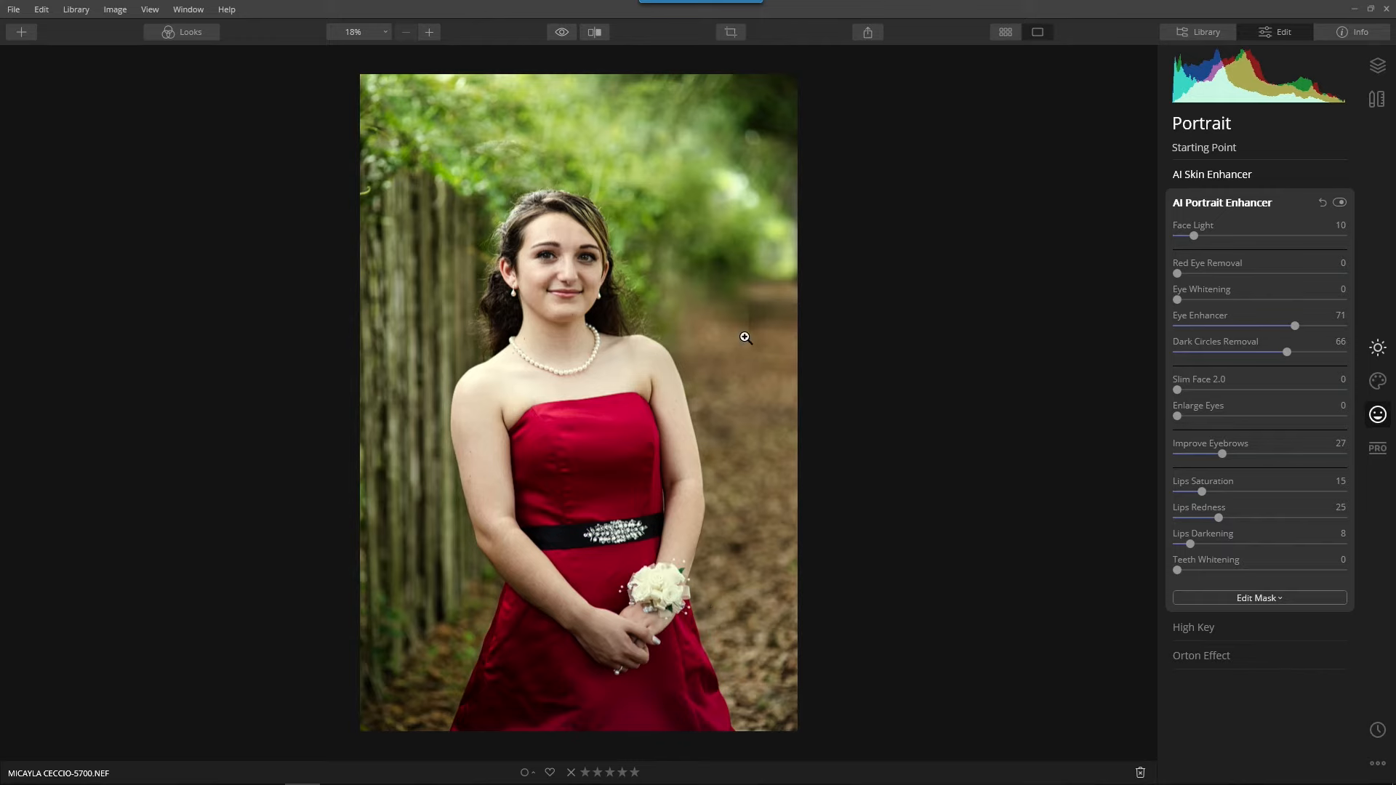
left_click(1210, 204)
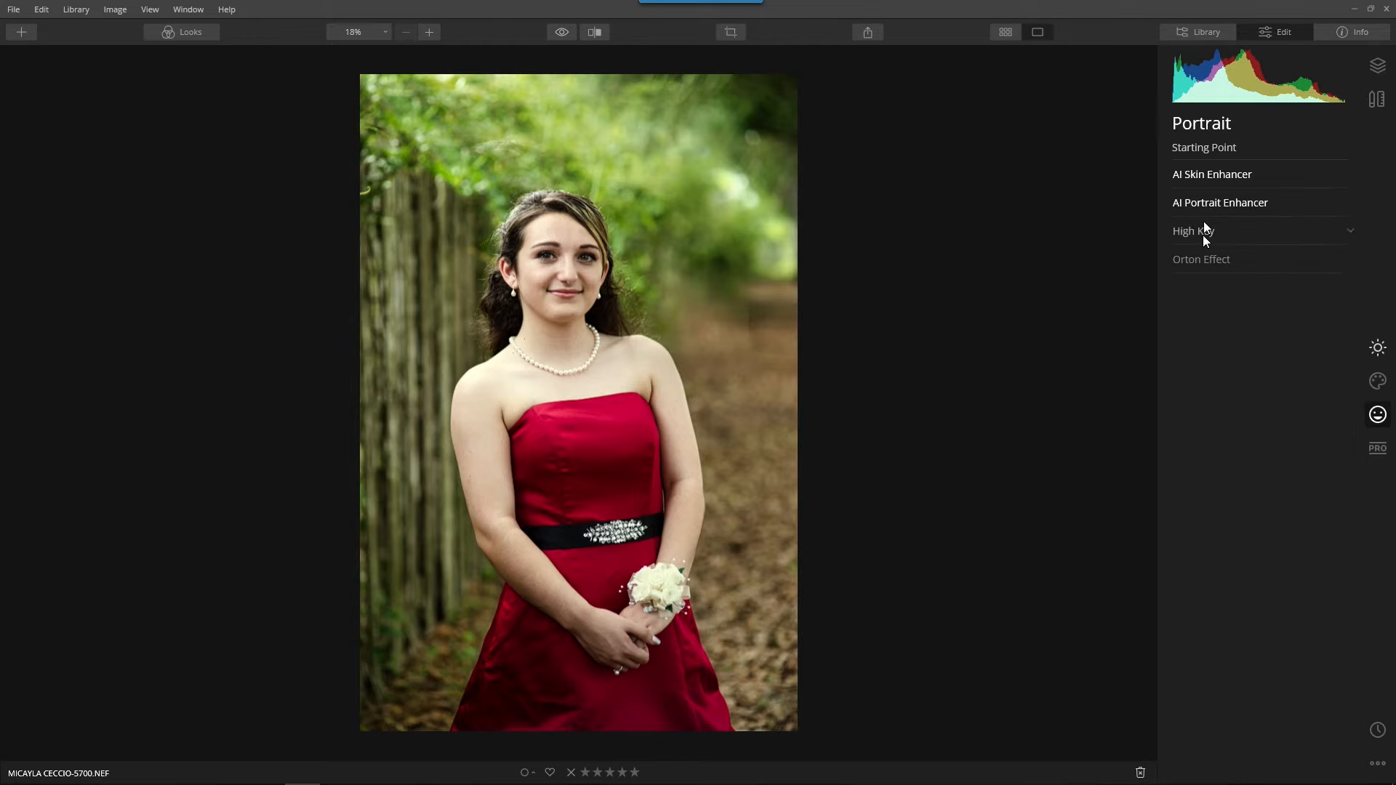
Apply the Orton Effect to the portrait with an Amount of 25.
left_click(1194, 267)
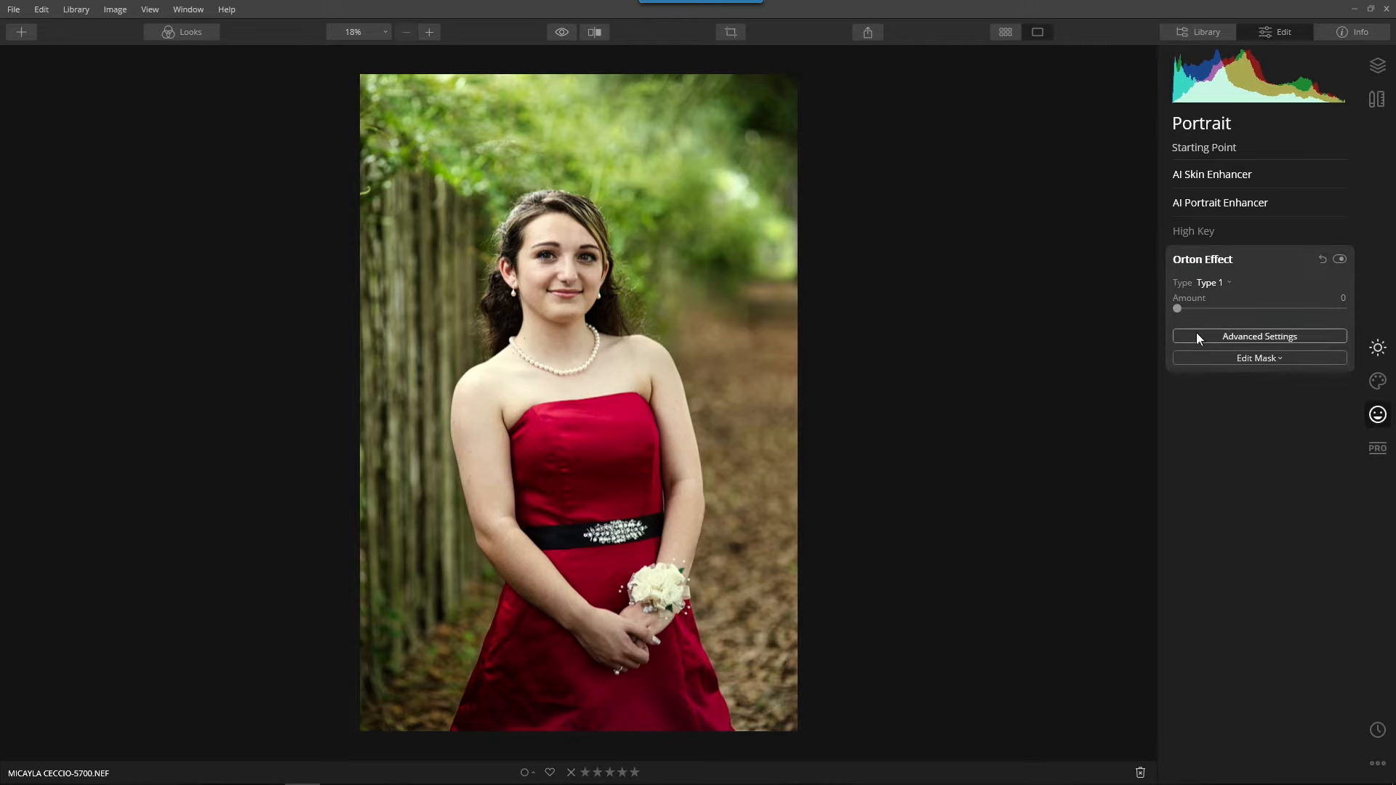
left_click_drag(1238, 309, 1282, 309)
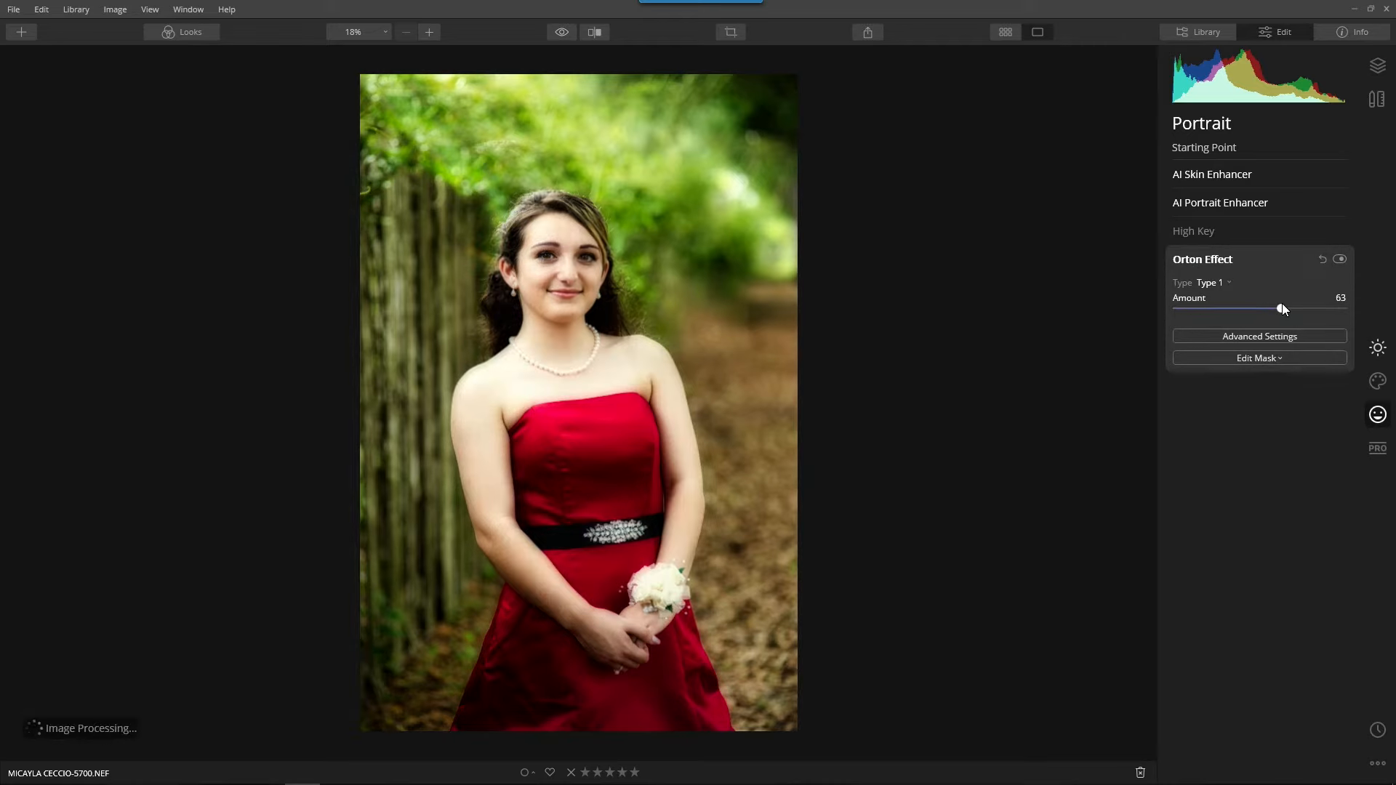
left_click_drag(1281, 309, 1236, 313)
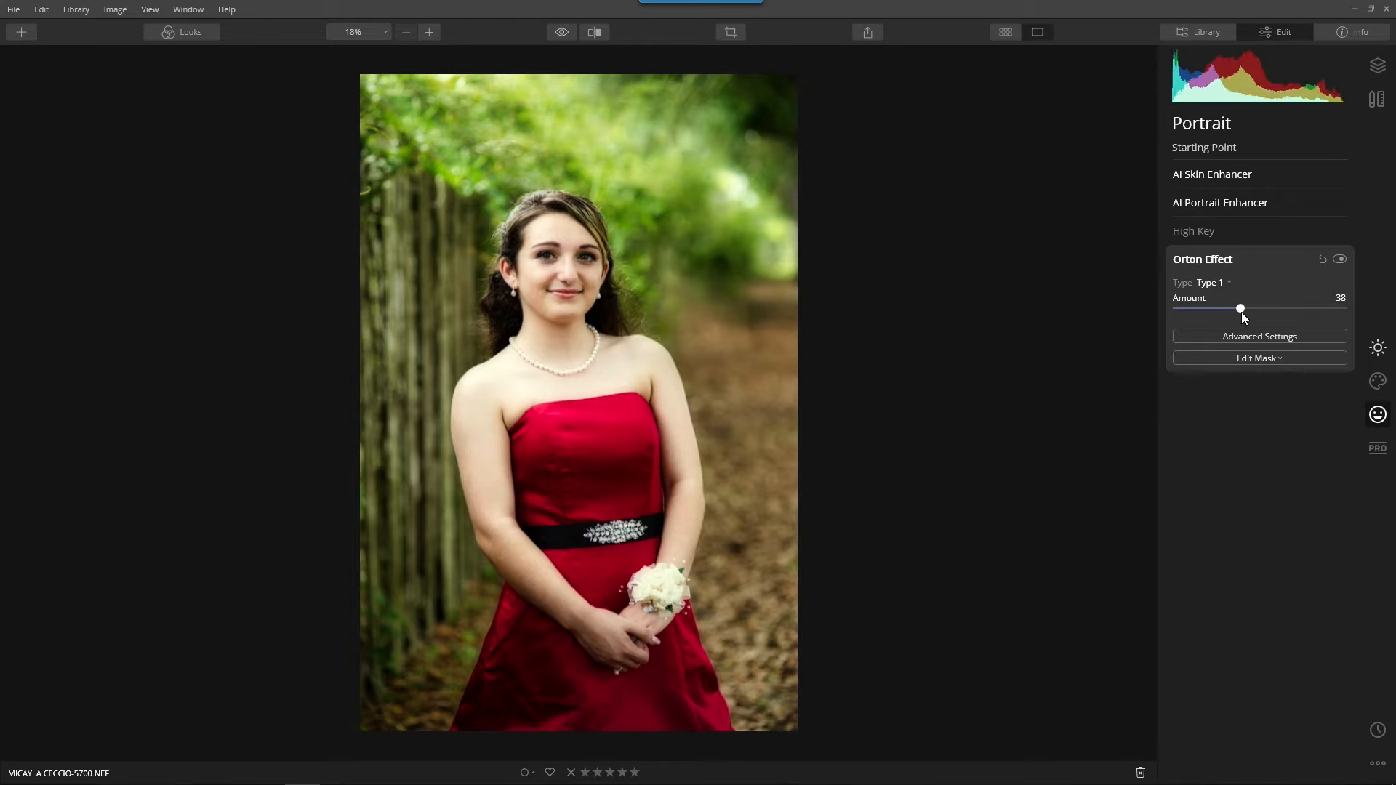
left_click_drag(1239, 309, 1159, 320)
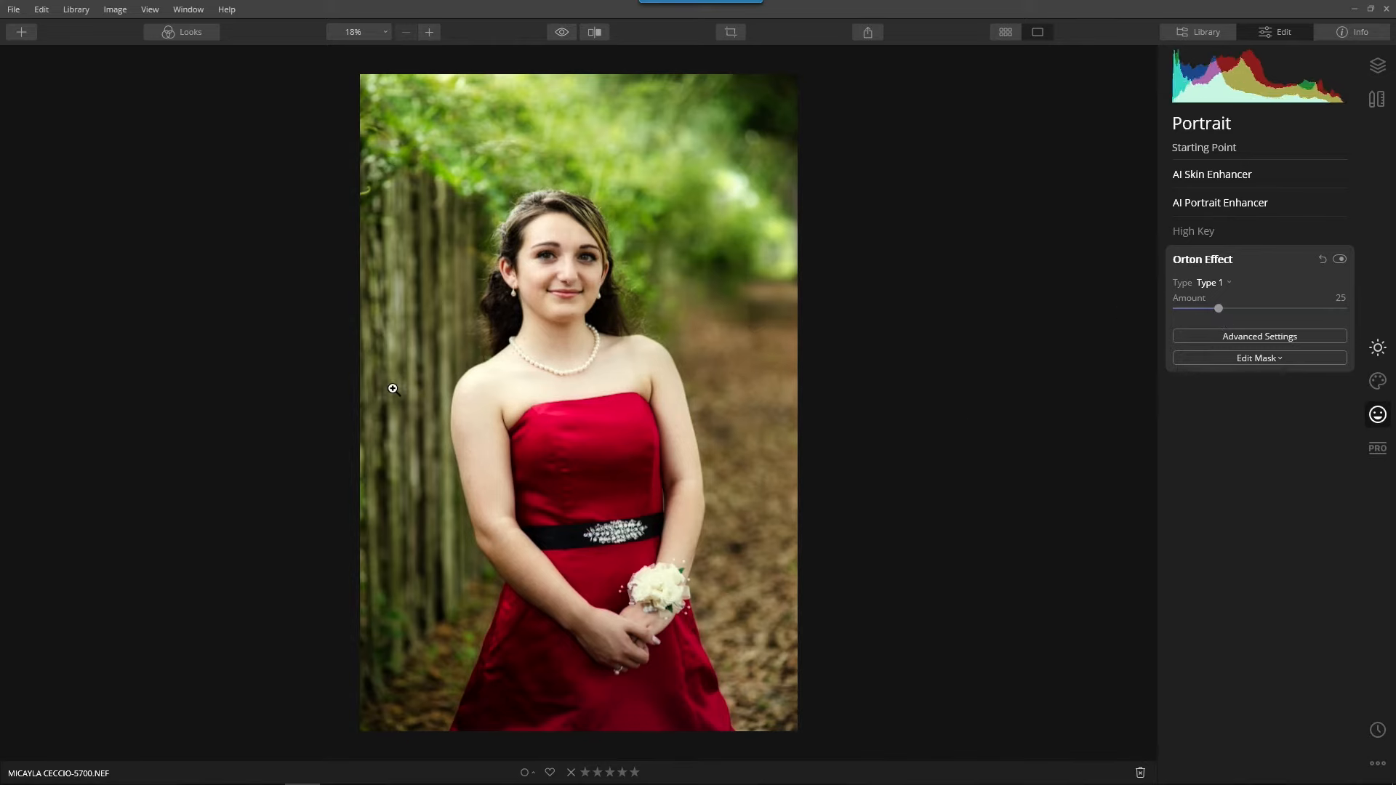
Compare Type 1 and Type 2 of the Orton Effect and choose Type 2.
left_click(1217, 284)
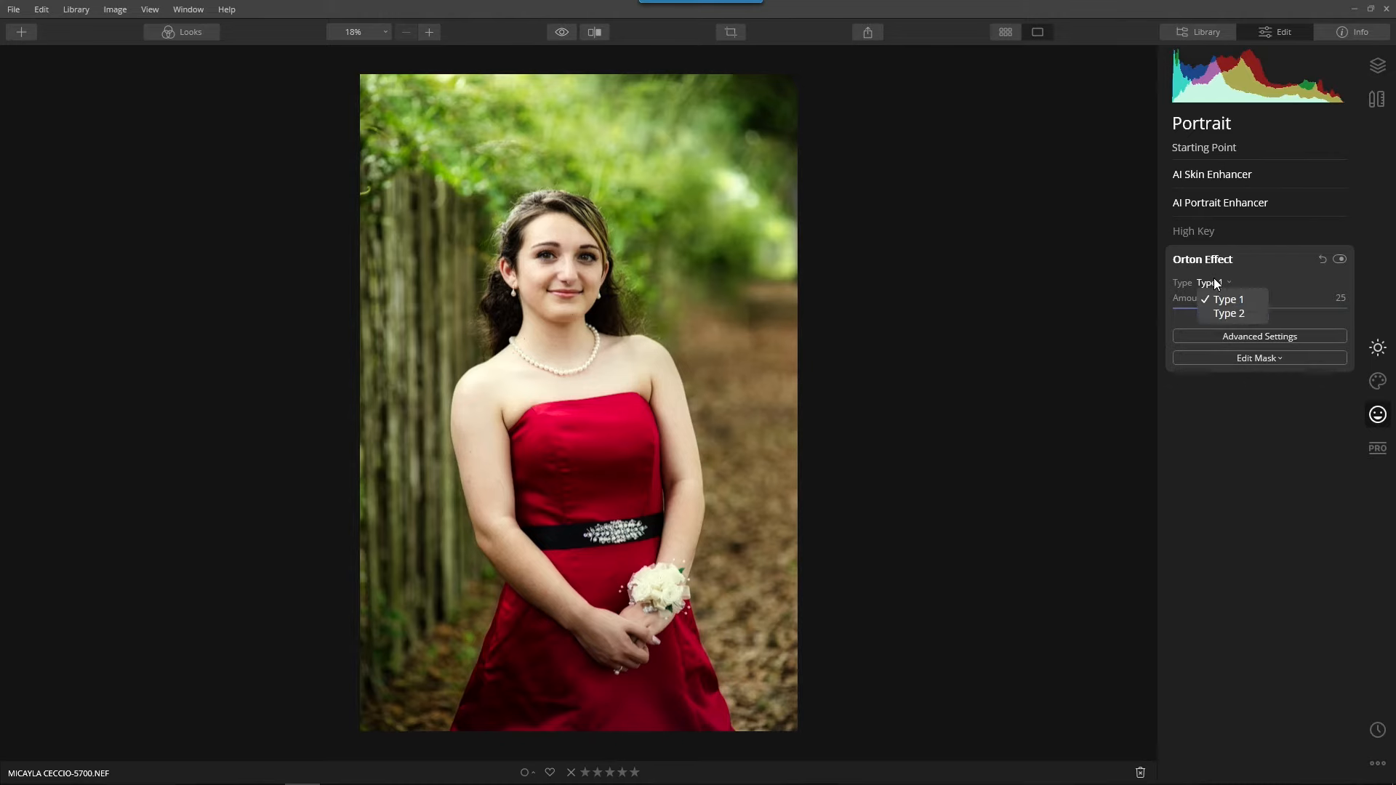
left_click(1232, 309)
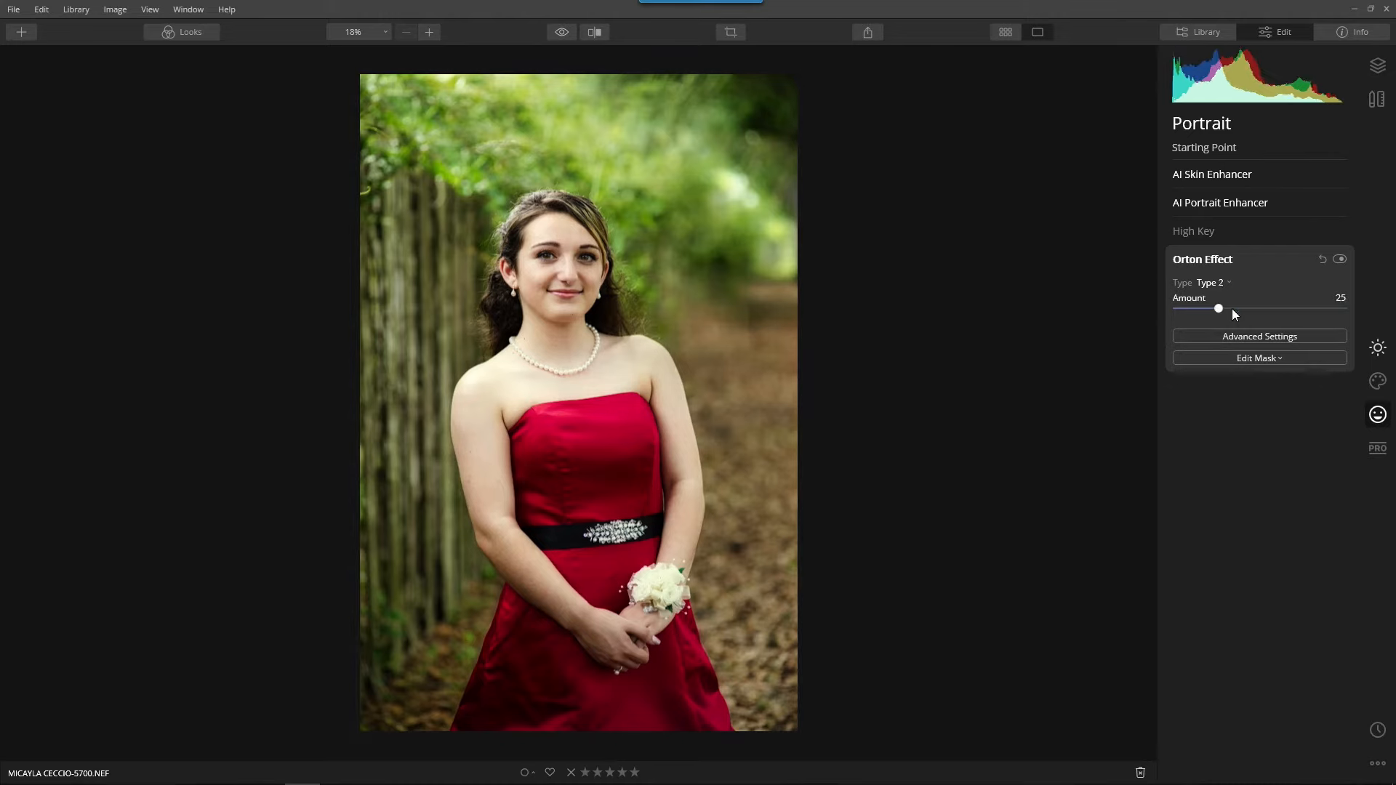
left_click(1213, 282)
left_click(1221, 295)
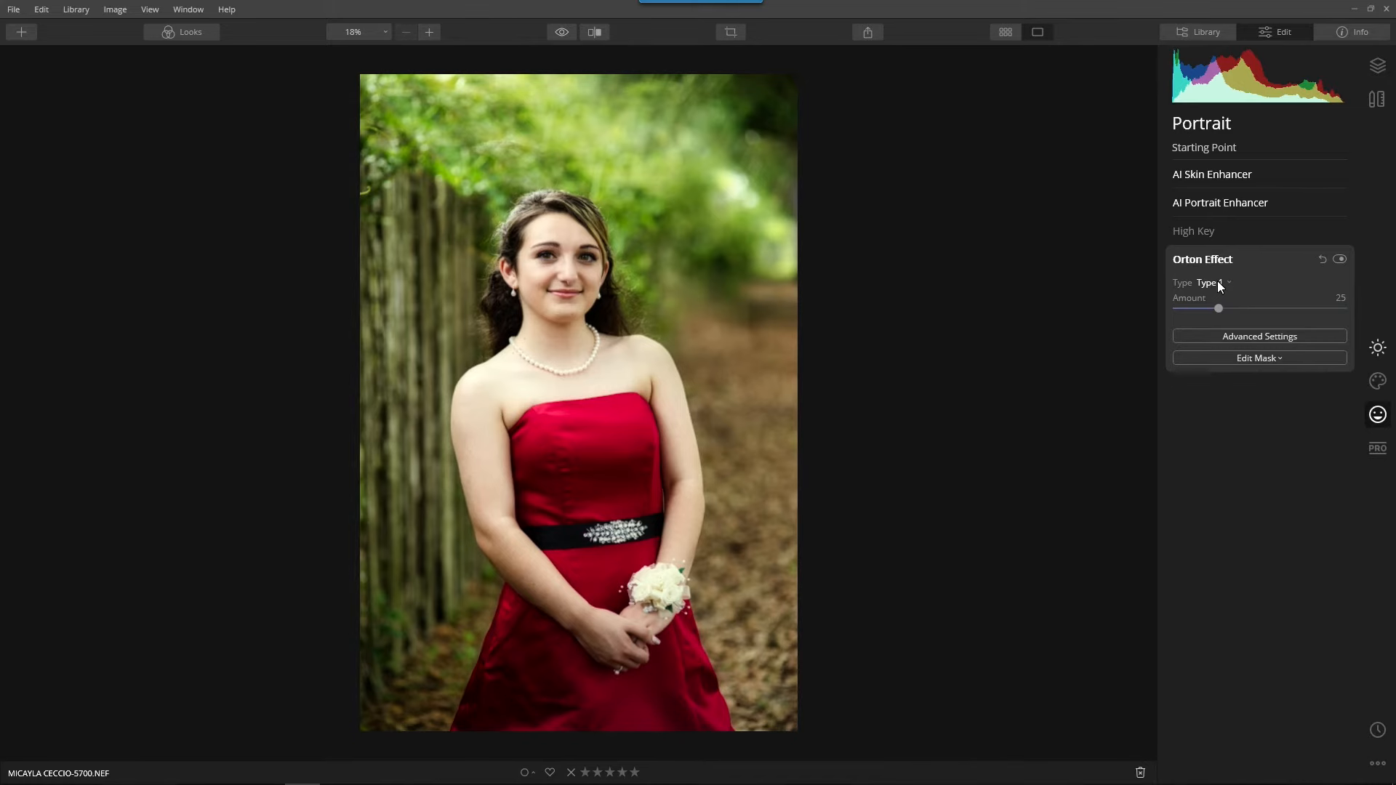
left_click(1218, 282)
left_click(1228, 315)
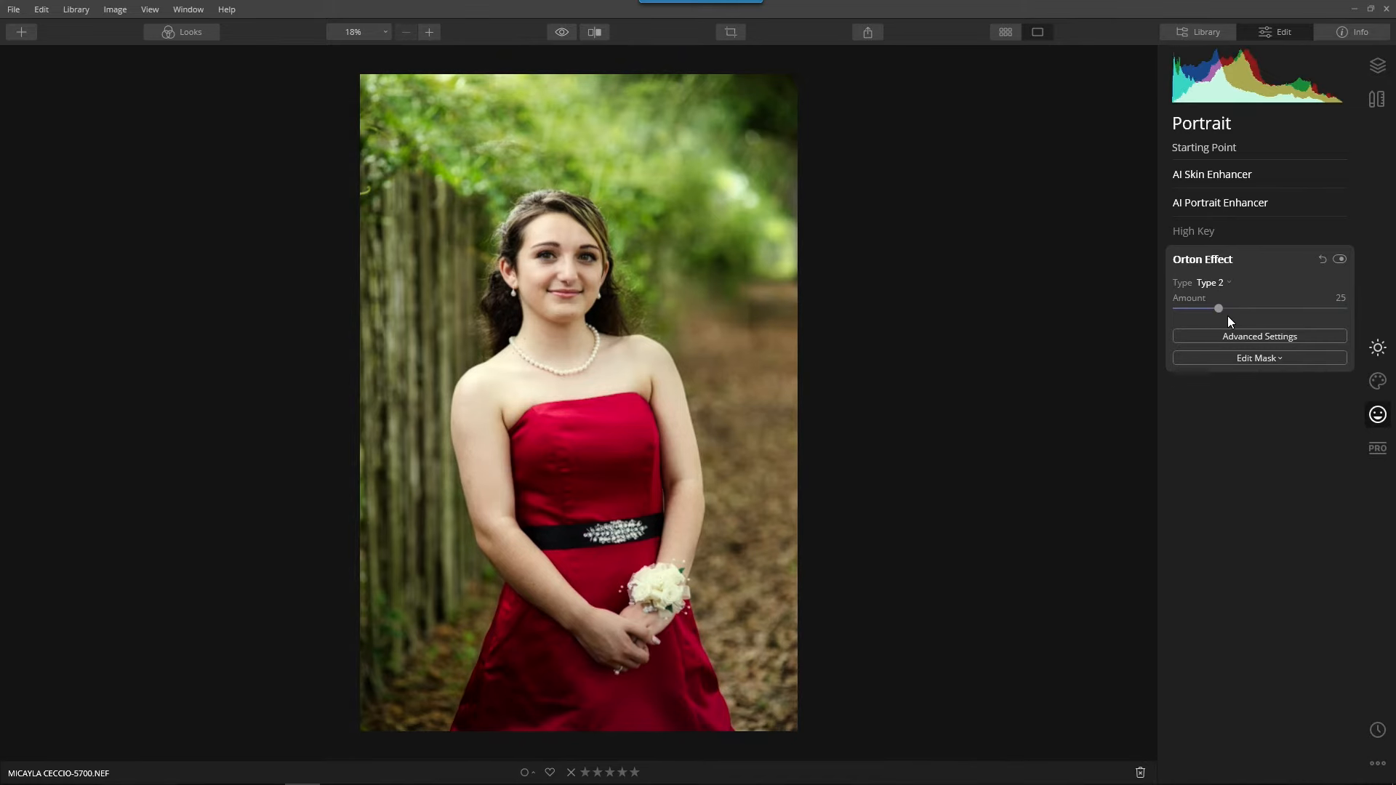
Open the online Luminar 4 user guide, search it for "orton" and open the Orton Effect Tool article.
left_click(227, 13)
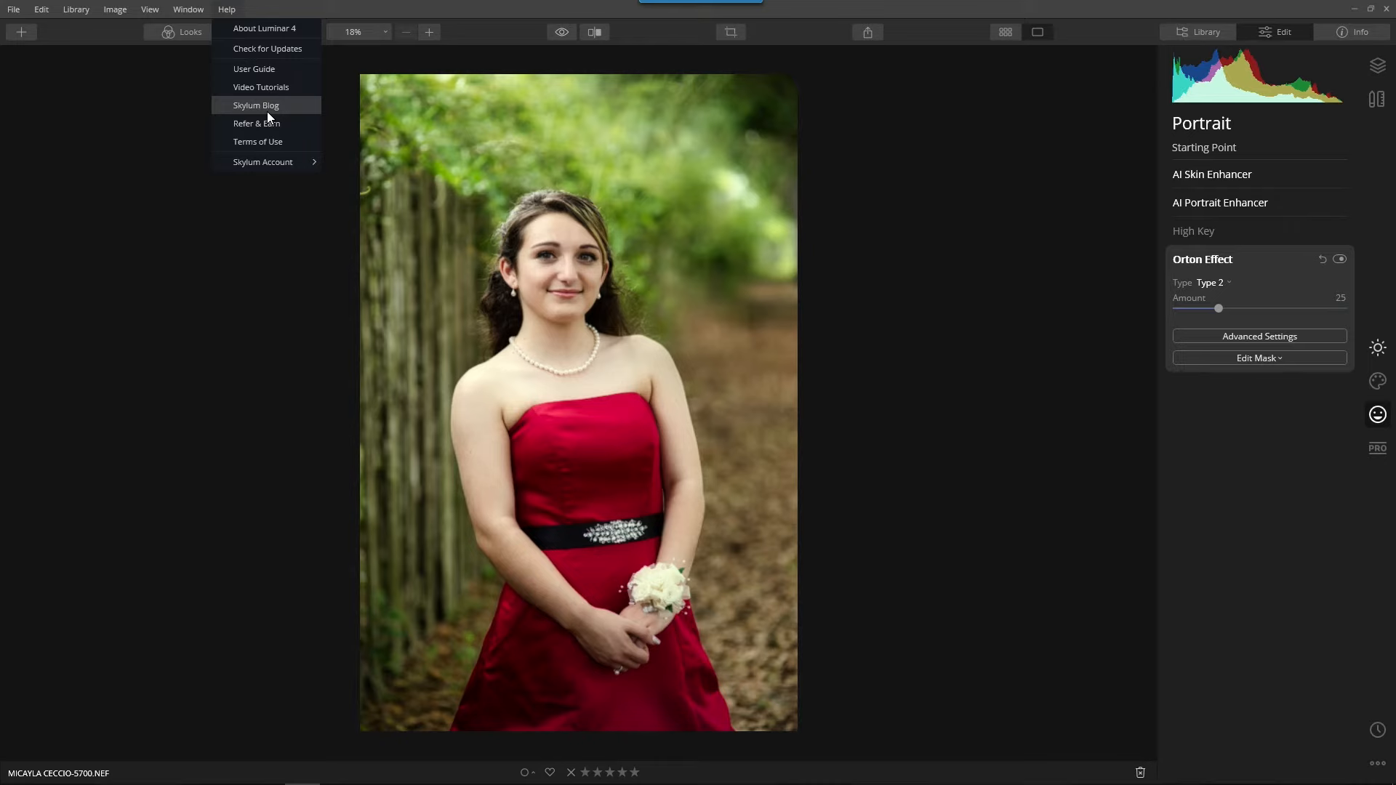
left_click(273, 73)
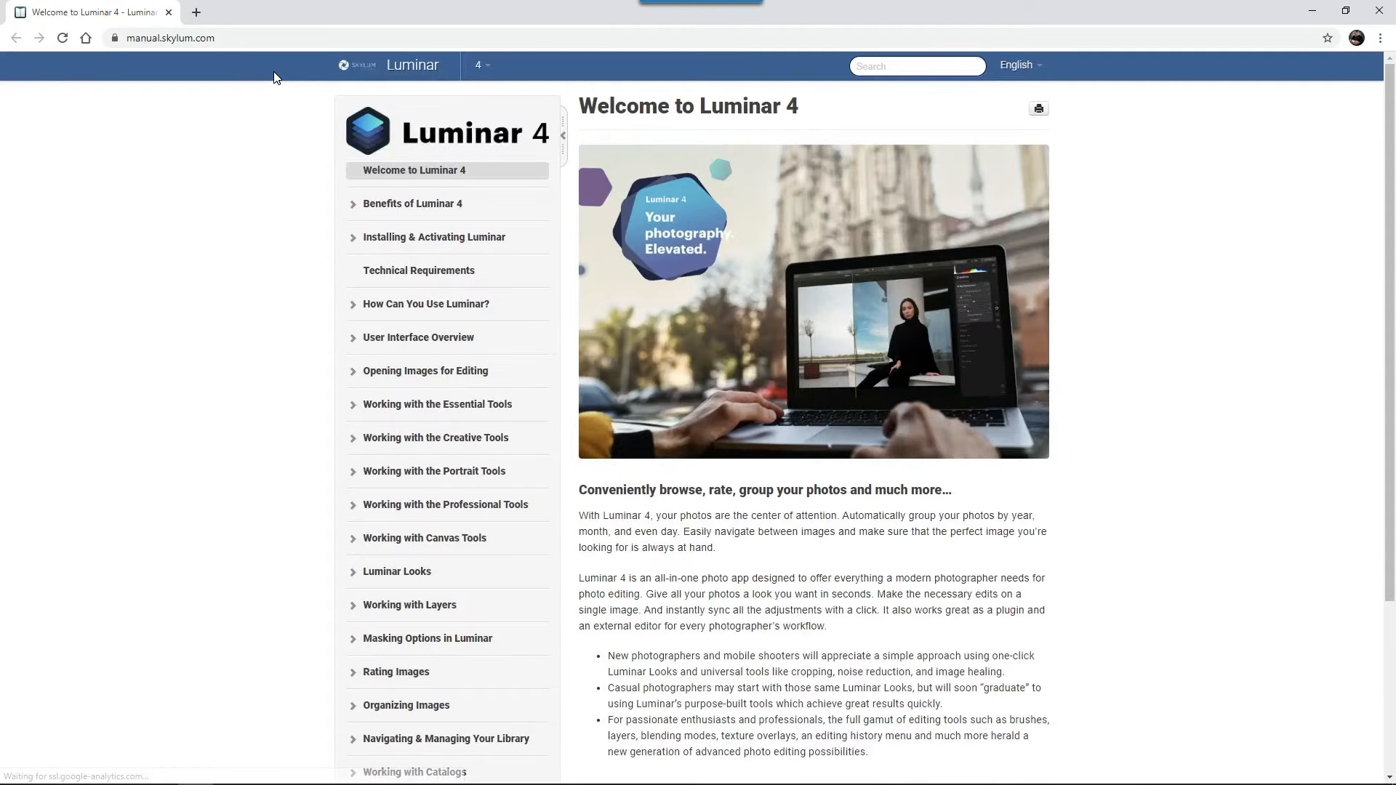
left_click(885, 70)
type("orton")
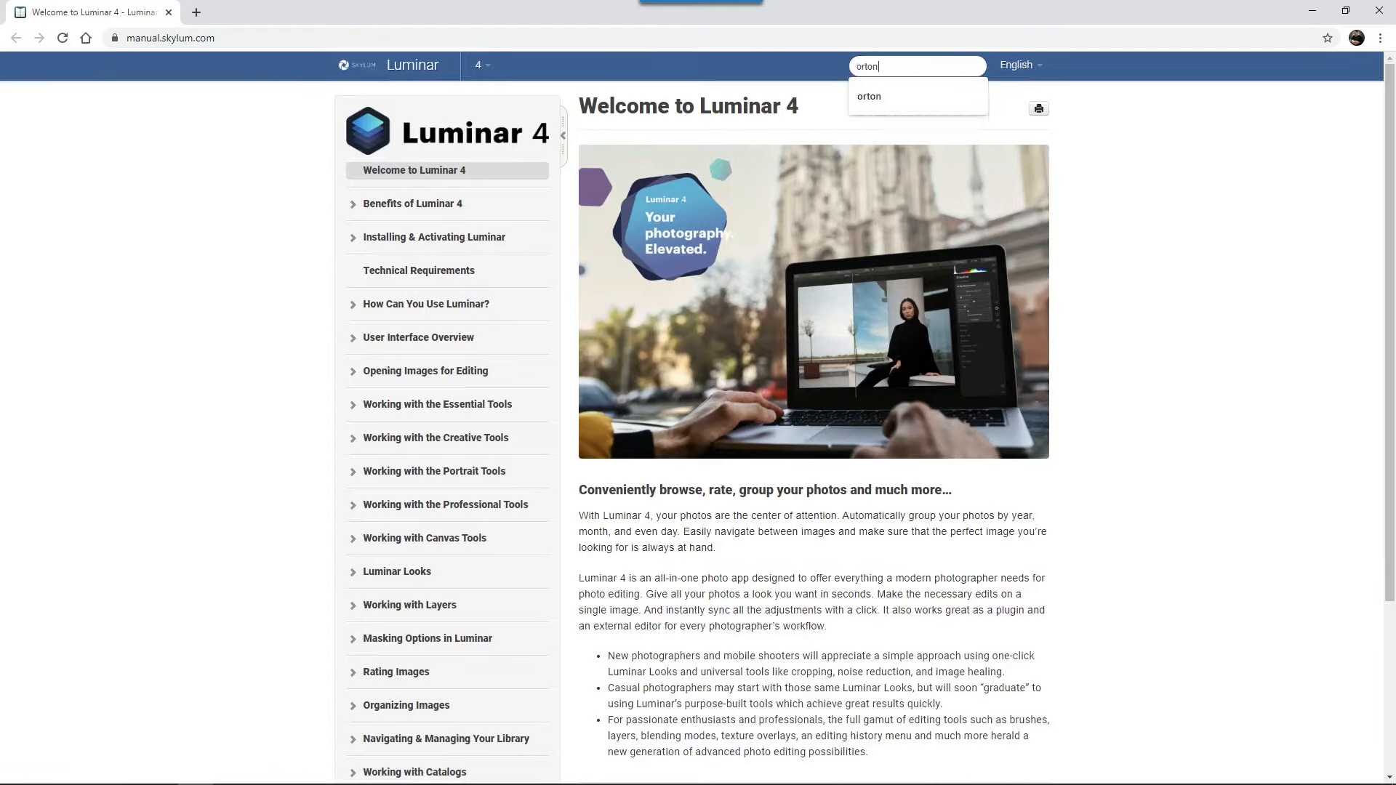
key("Return")
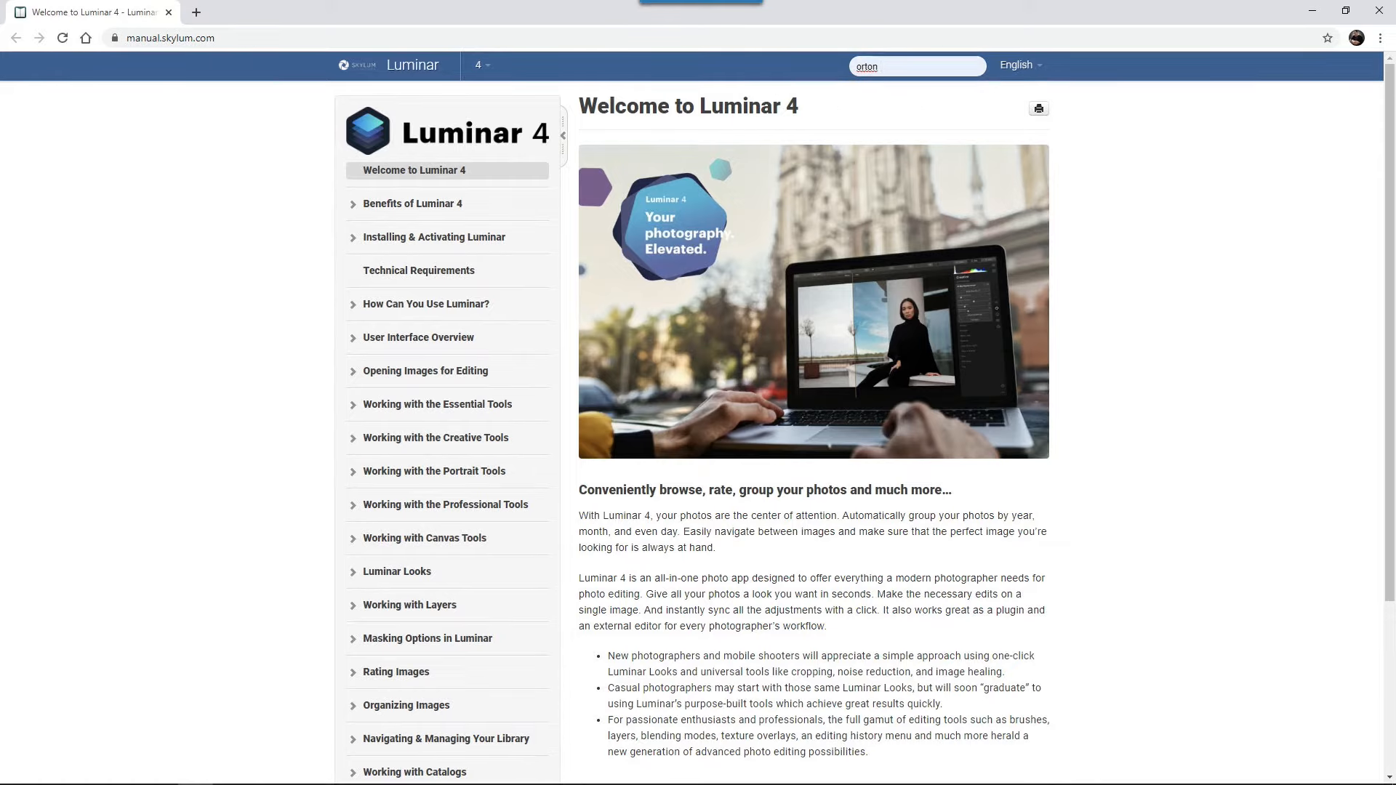
key("Return")
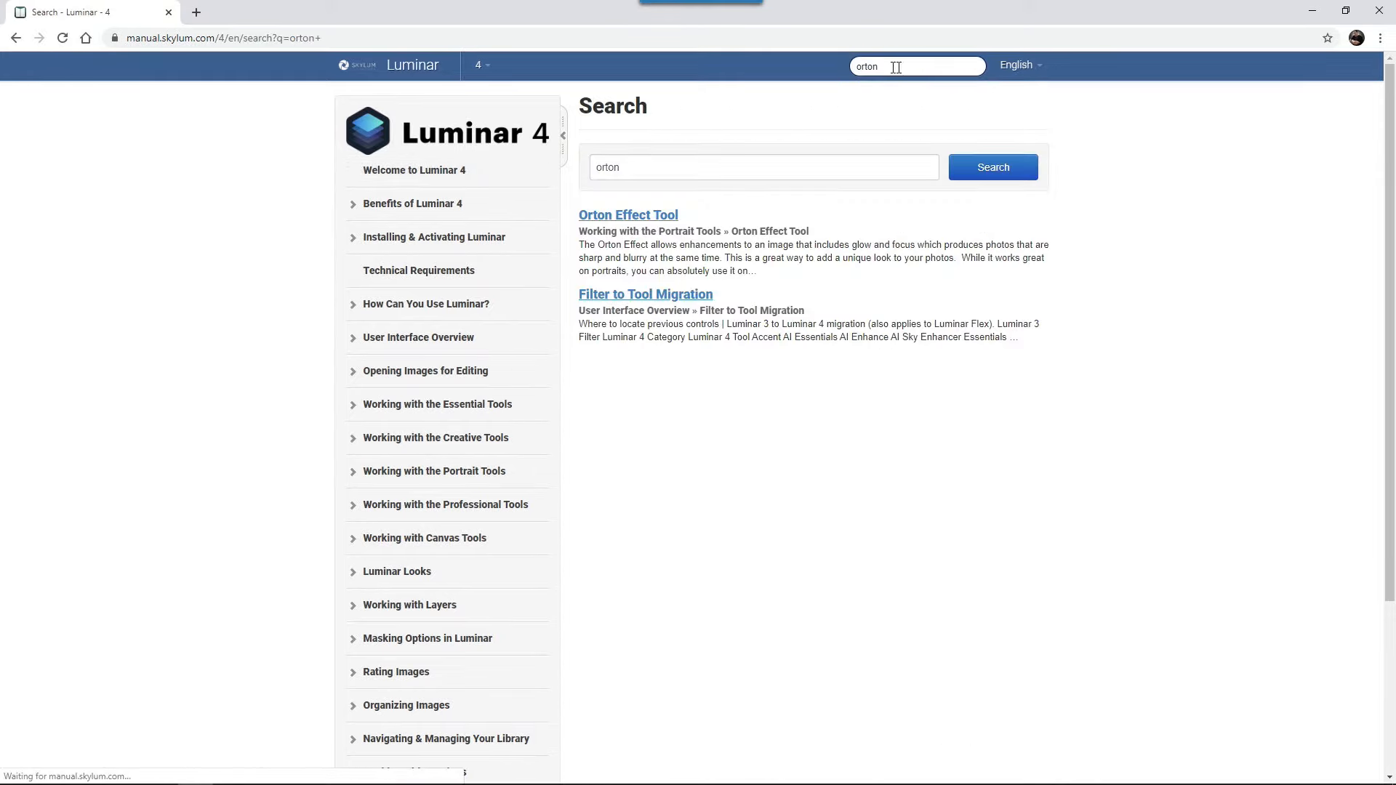
left_click(665, 222)
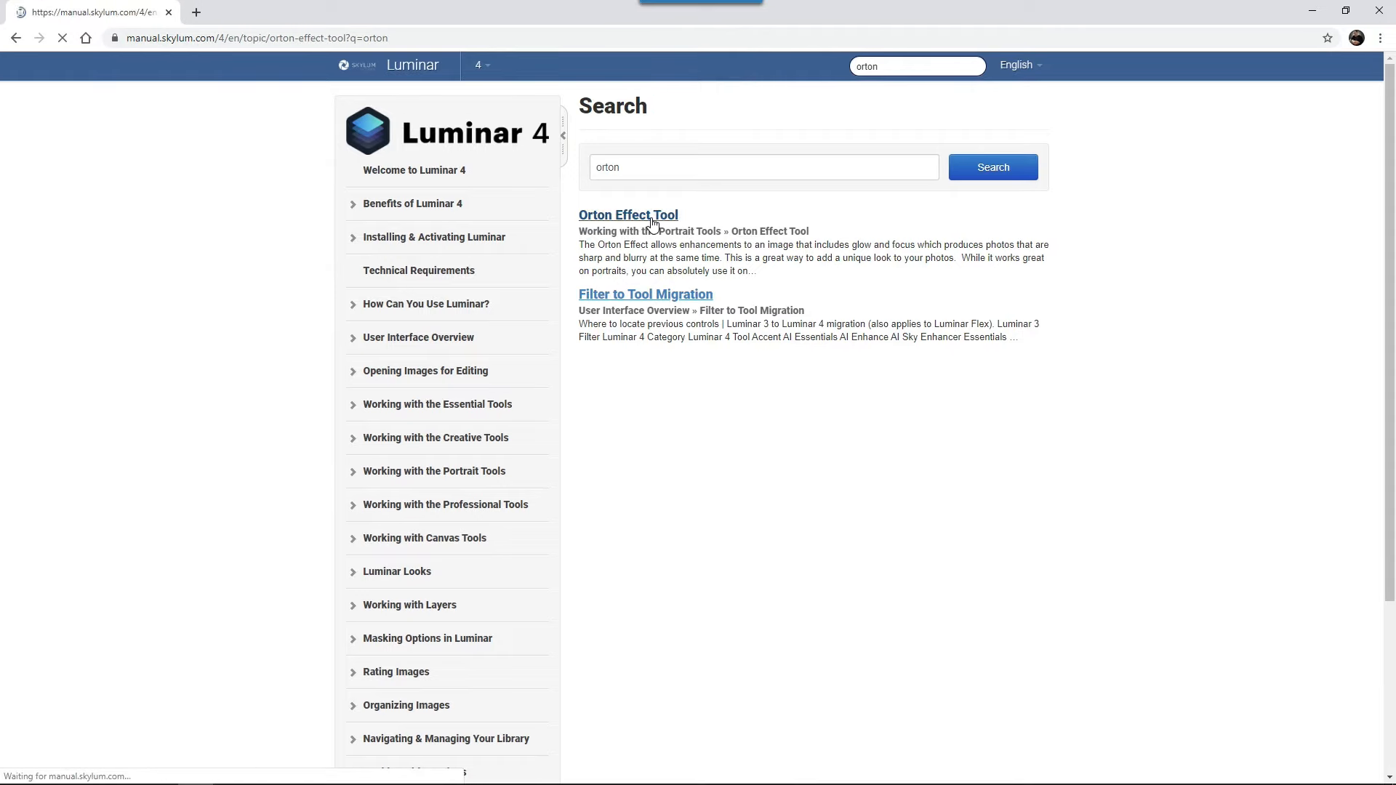
Read the Standard and Advanced Controls in the Orton Effect article and close the user guide.
scroll(760, 503, "down", 2)
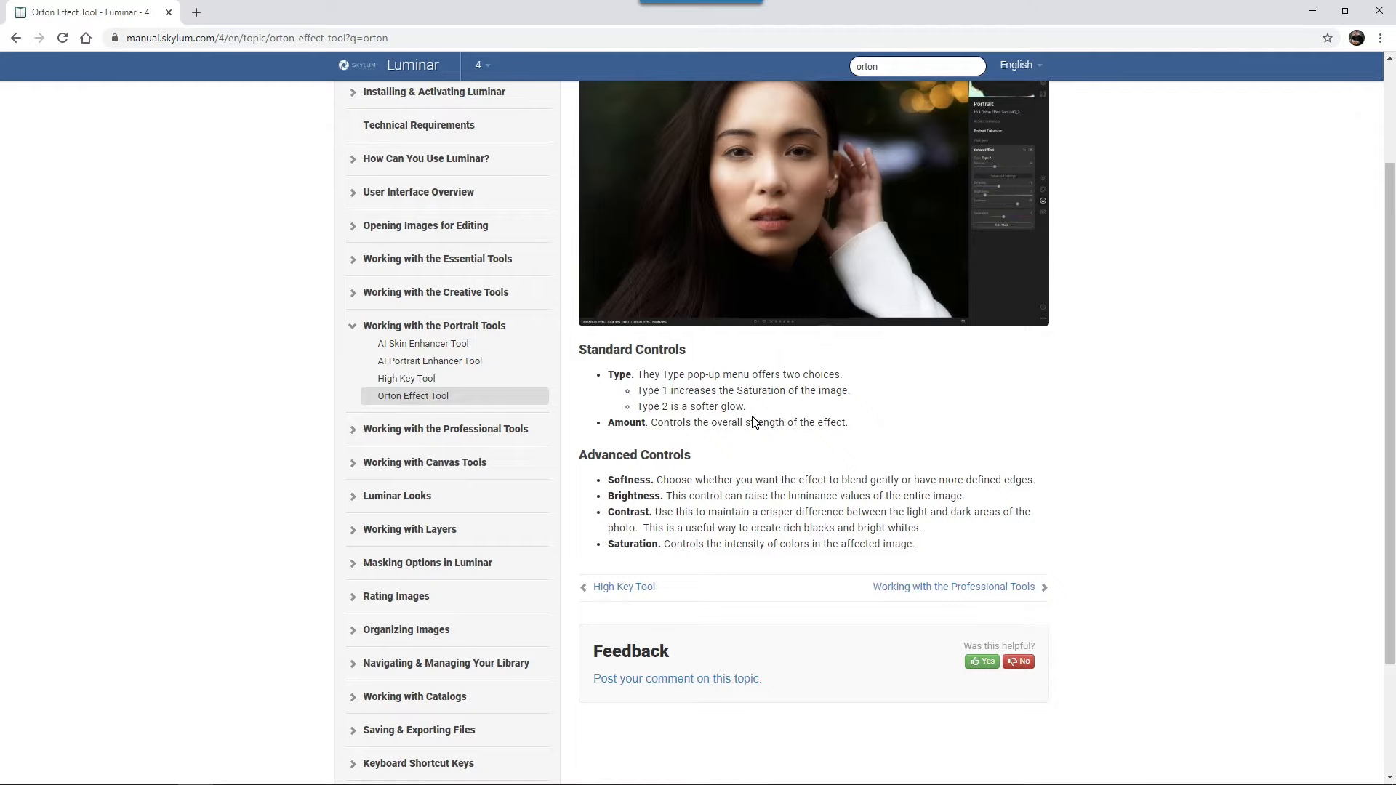
scroll(754, 422, "down", 1)
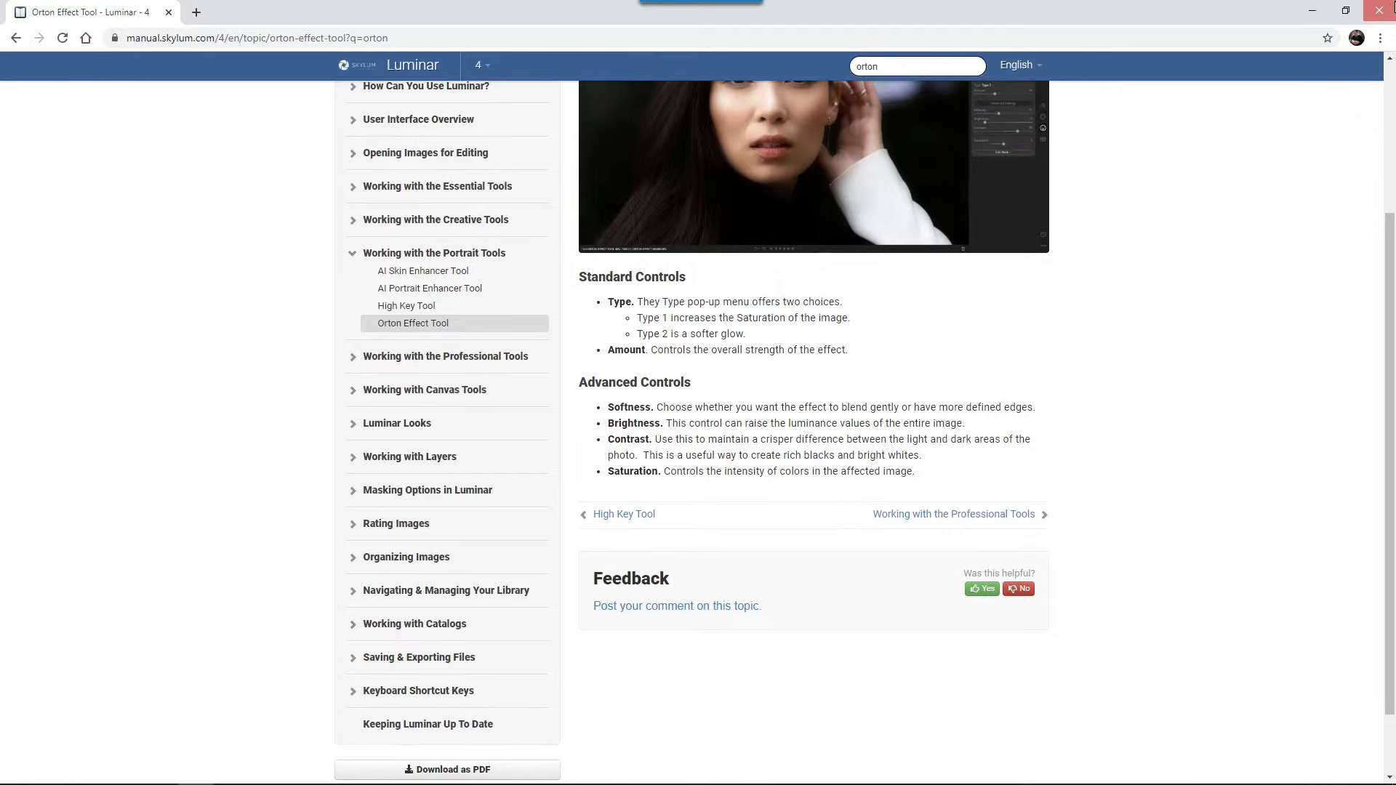
left_click(1379, 10)
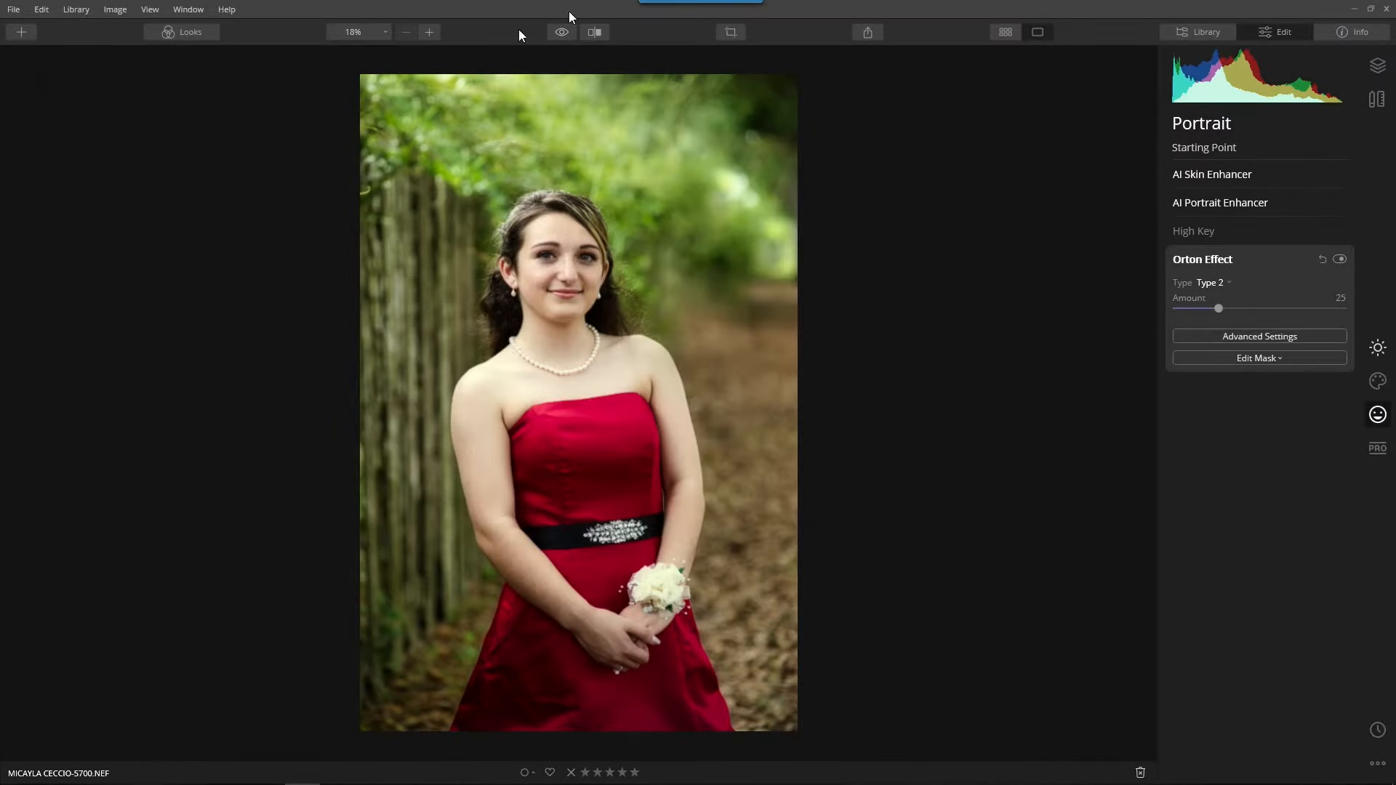
left_click(226, 10)
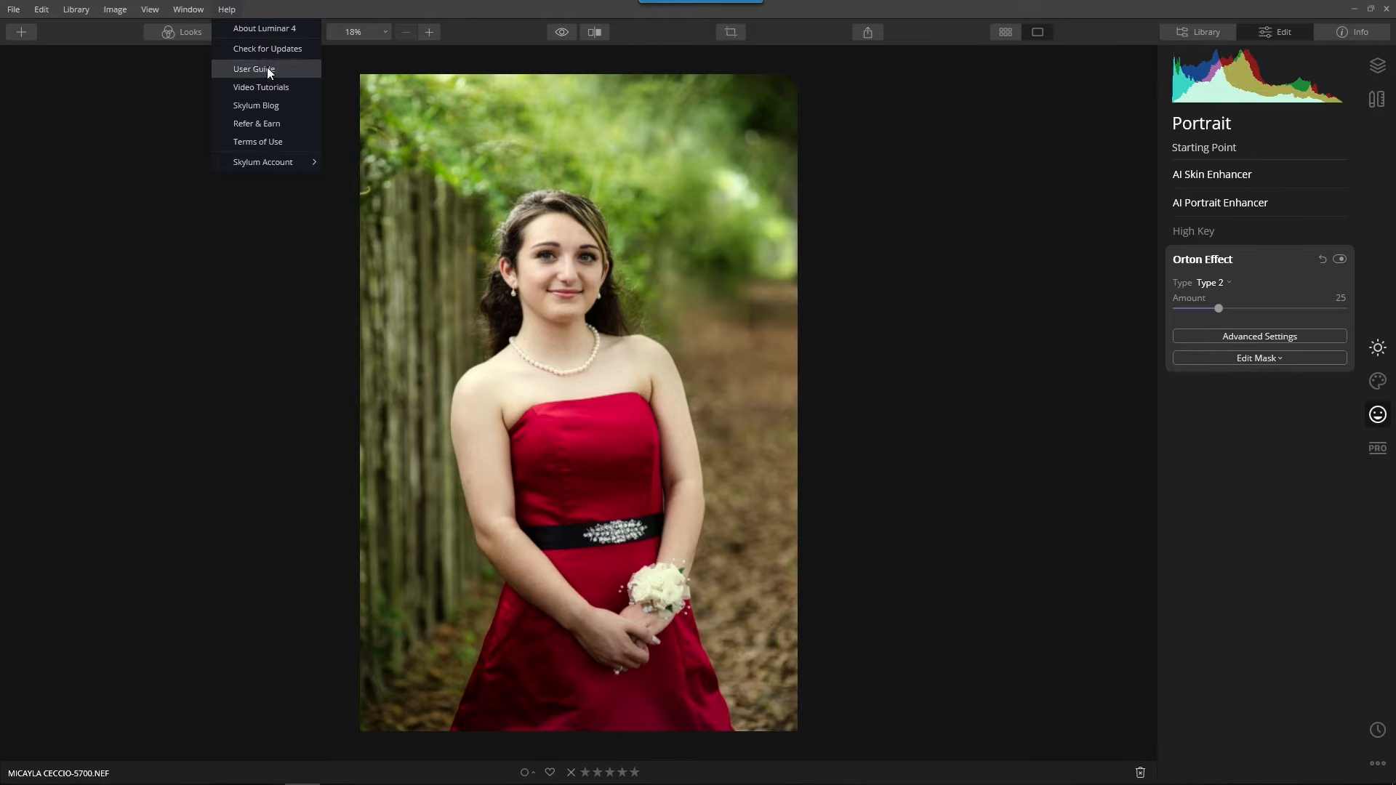
left_click(895, 172)
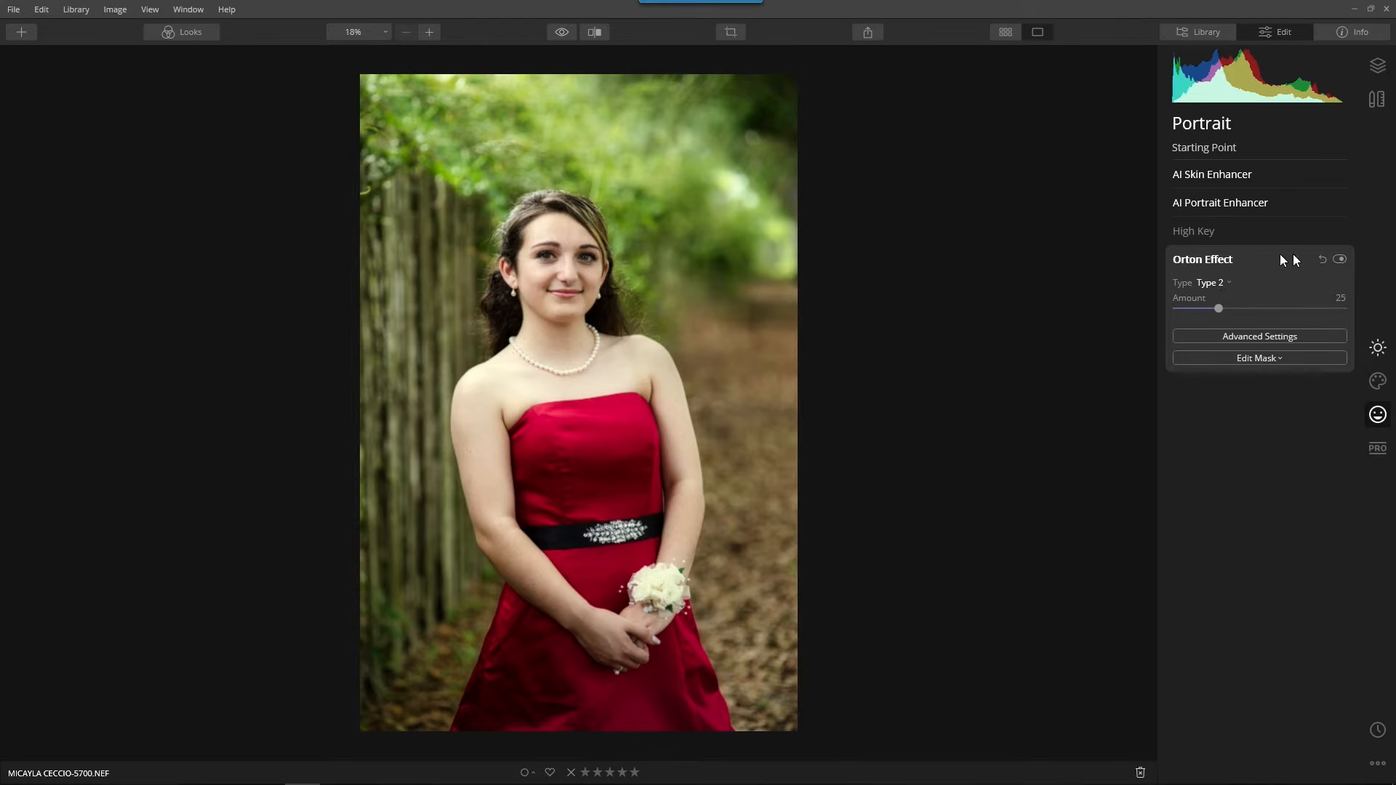
Raise the Orton Effect Amount to 48 and compare the portrait with and without the effect.
left_click(1340, 259)
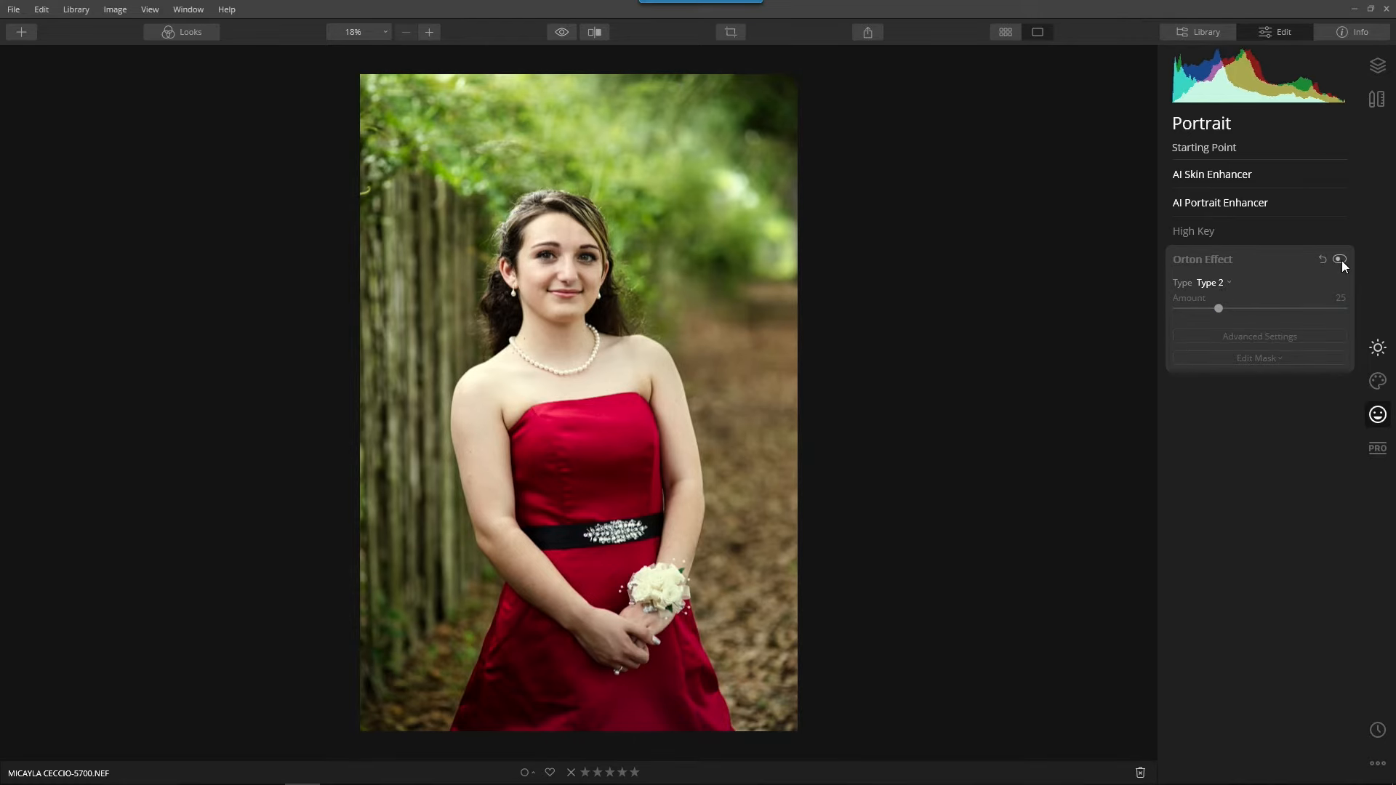
left_click(1341, 260)
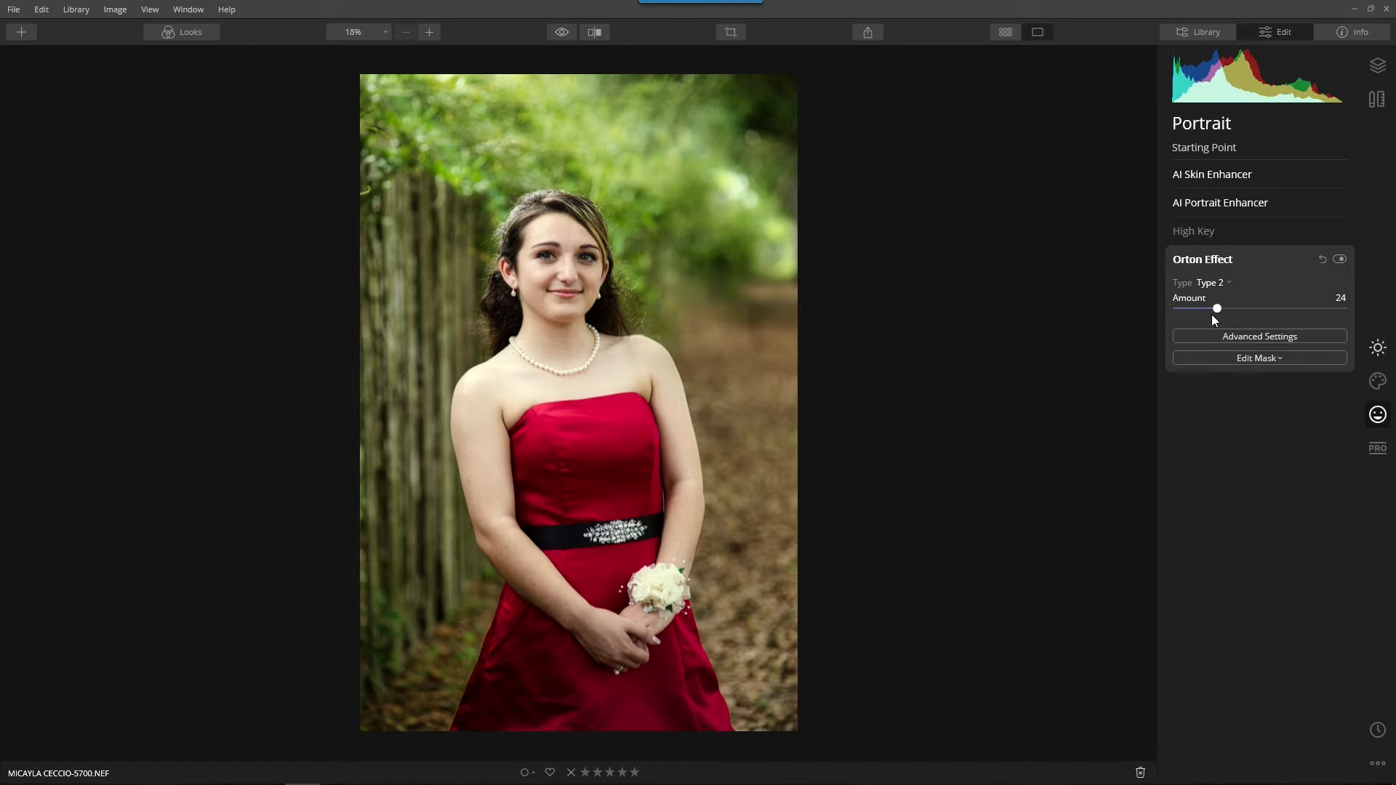
left_click_drag(1238, 312, 1257, 308)
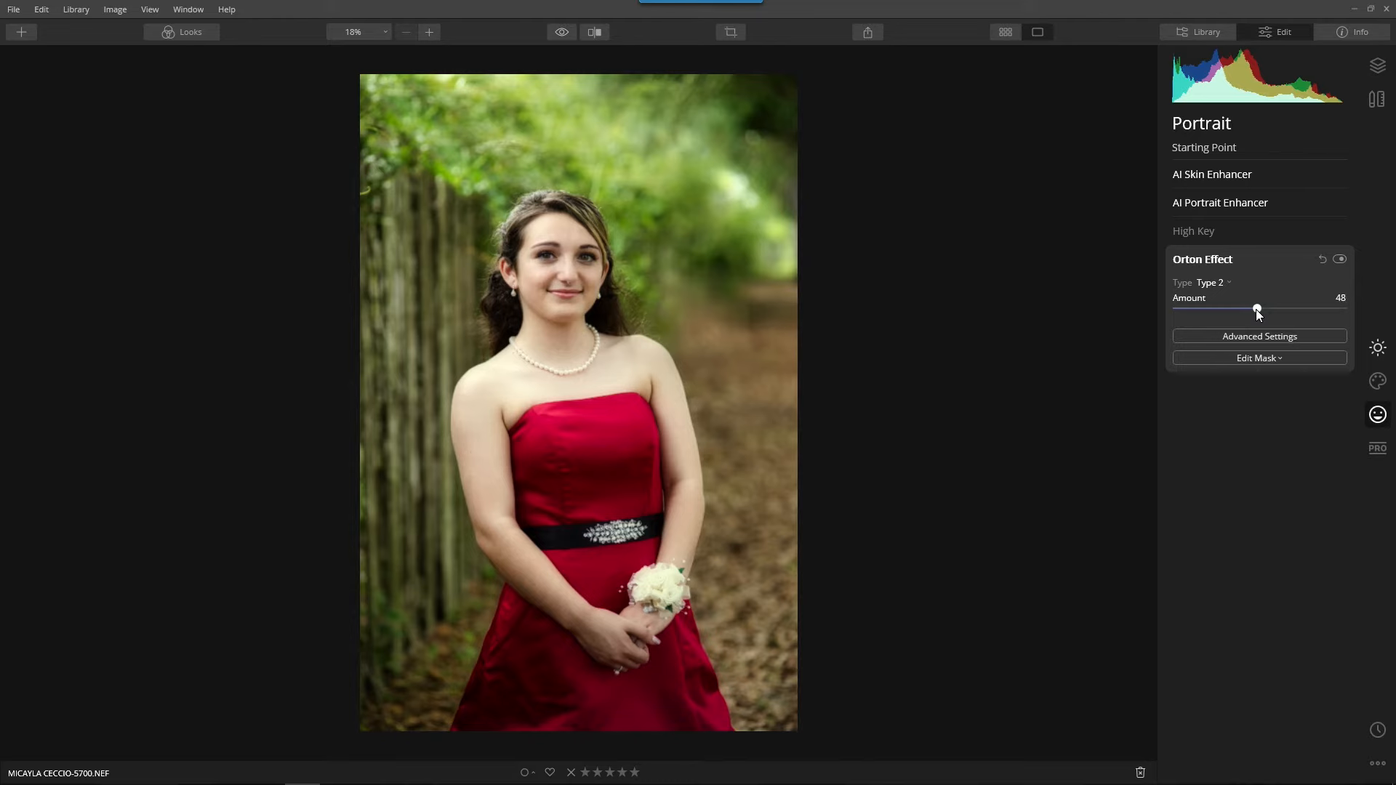
left_click(1342, 259)
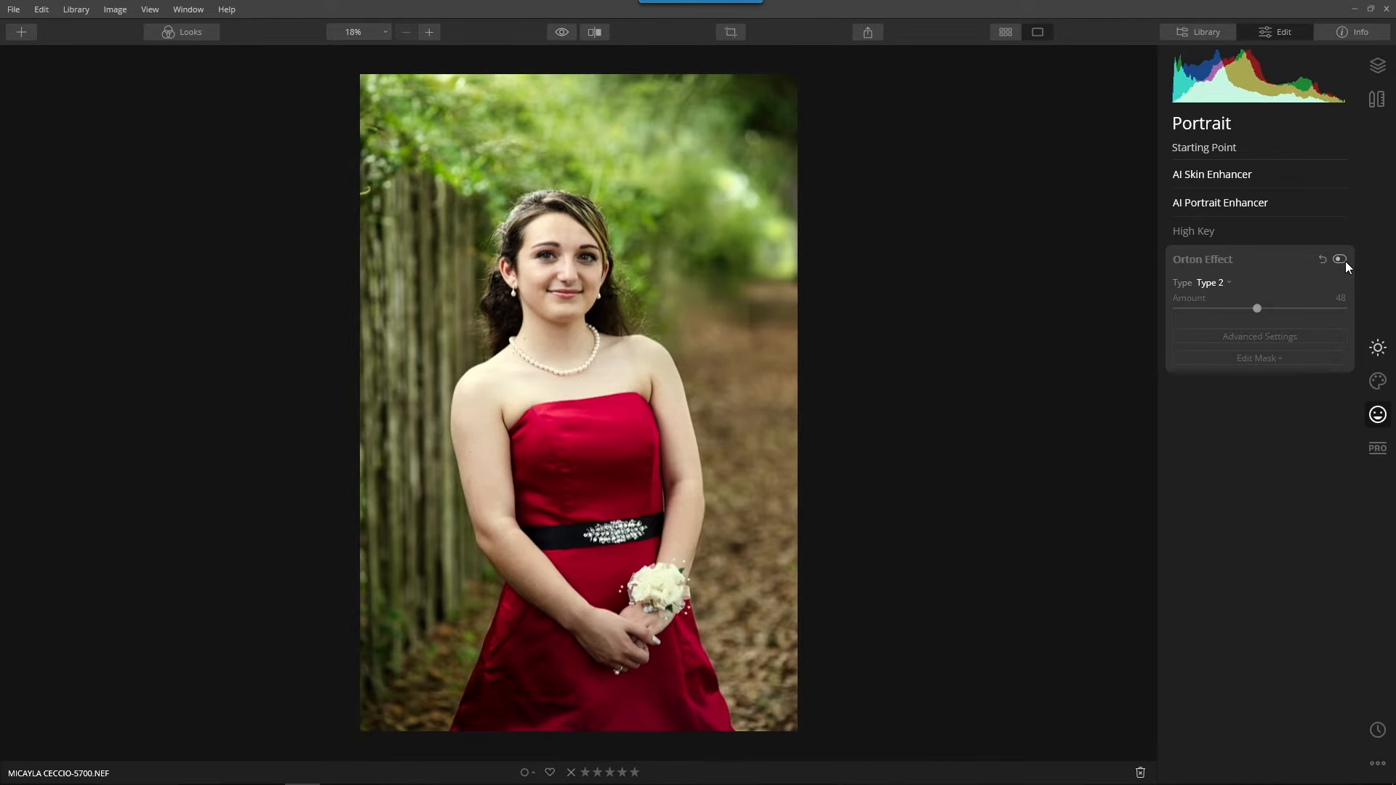
left_click(1342, 260)
Erase the Orton Effect from both eyes with a mask brush of size 40 at 50% opacity, working at 100% zoom.
scroll(535, 218, "up", 5)
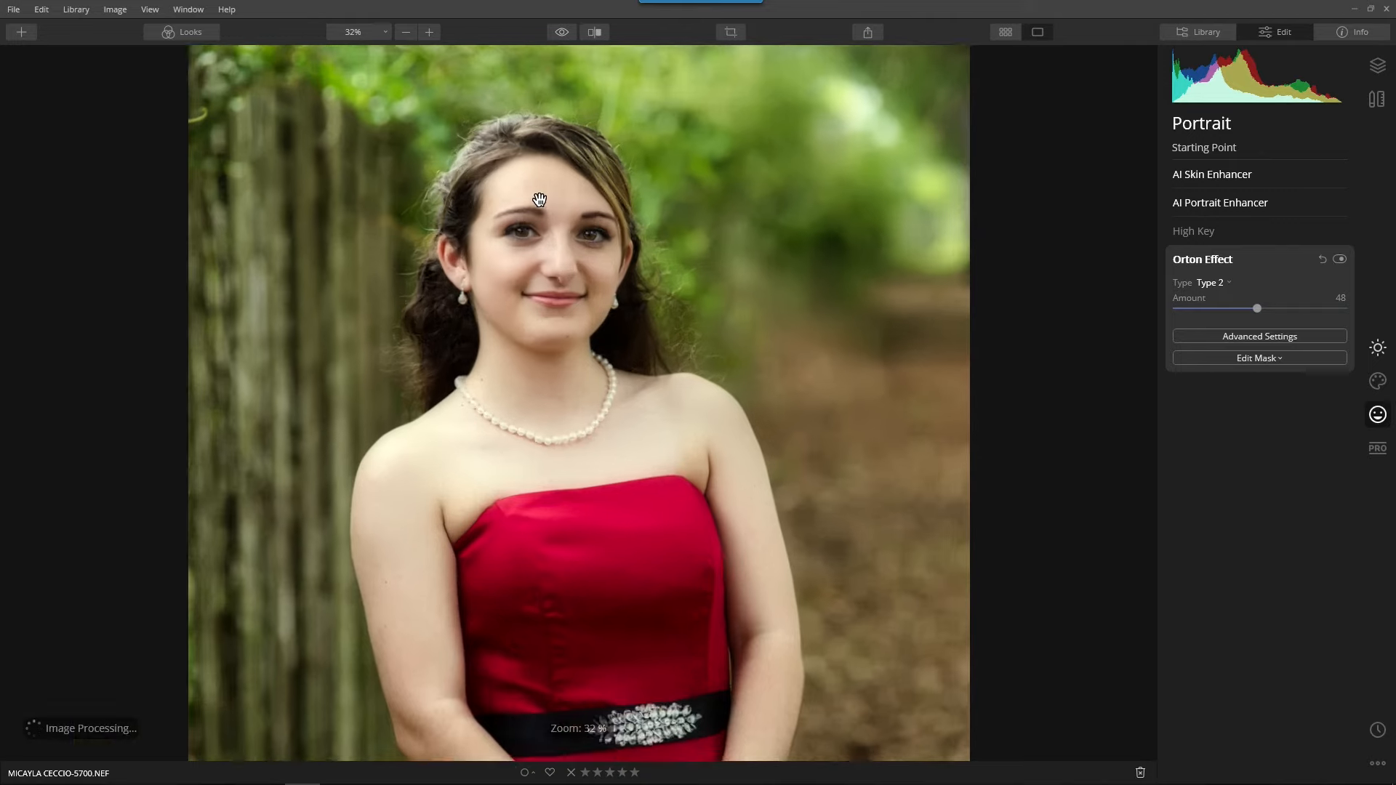
scroll(539, 200, "up", 1)
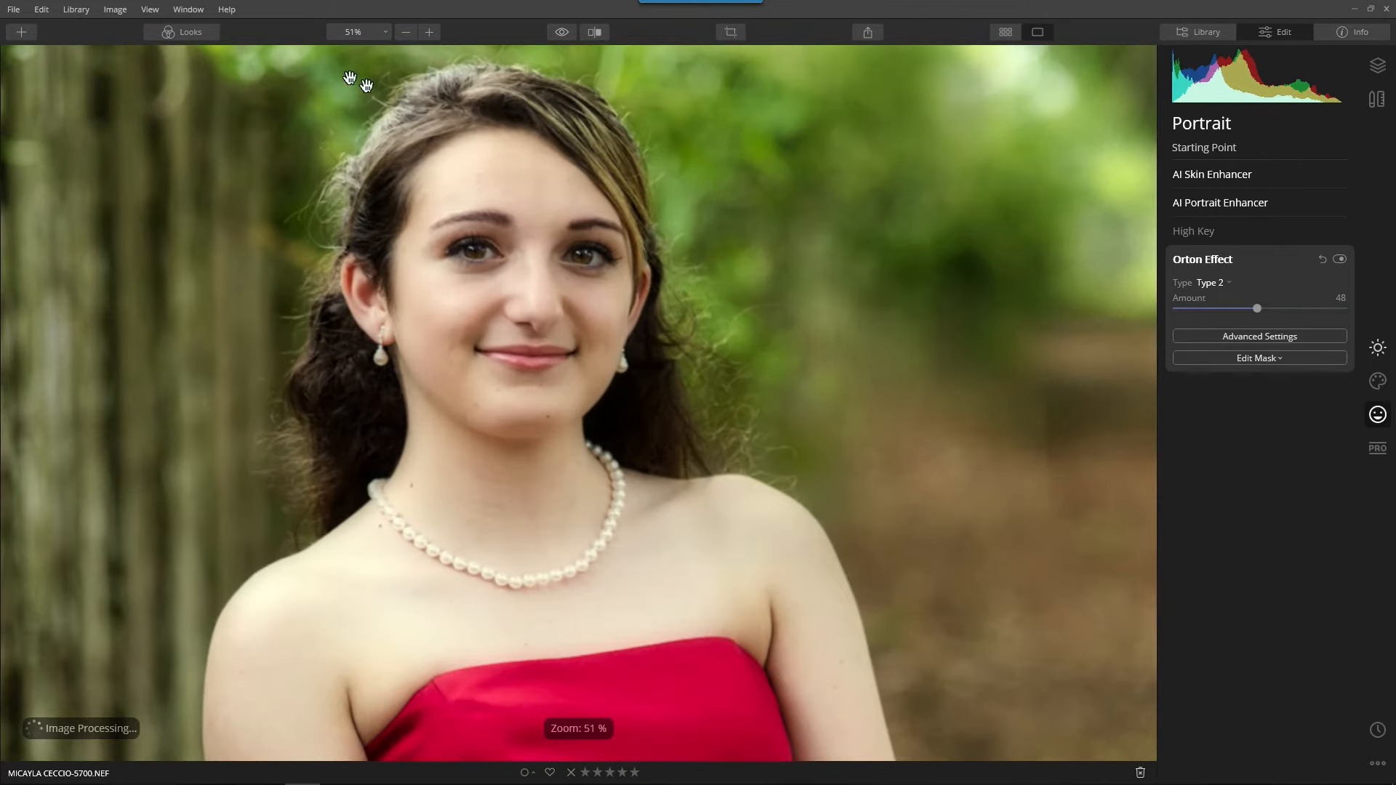
left_click(353, 32)
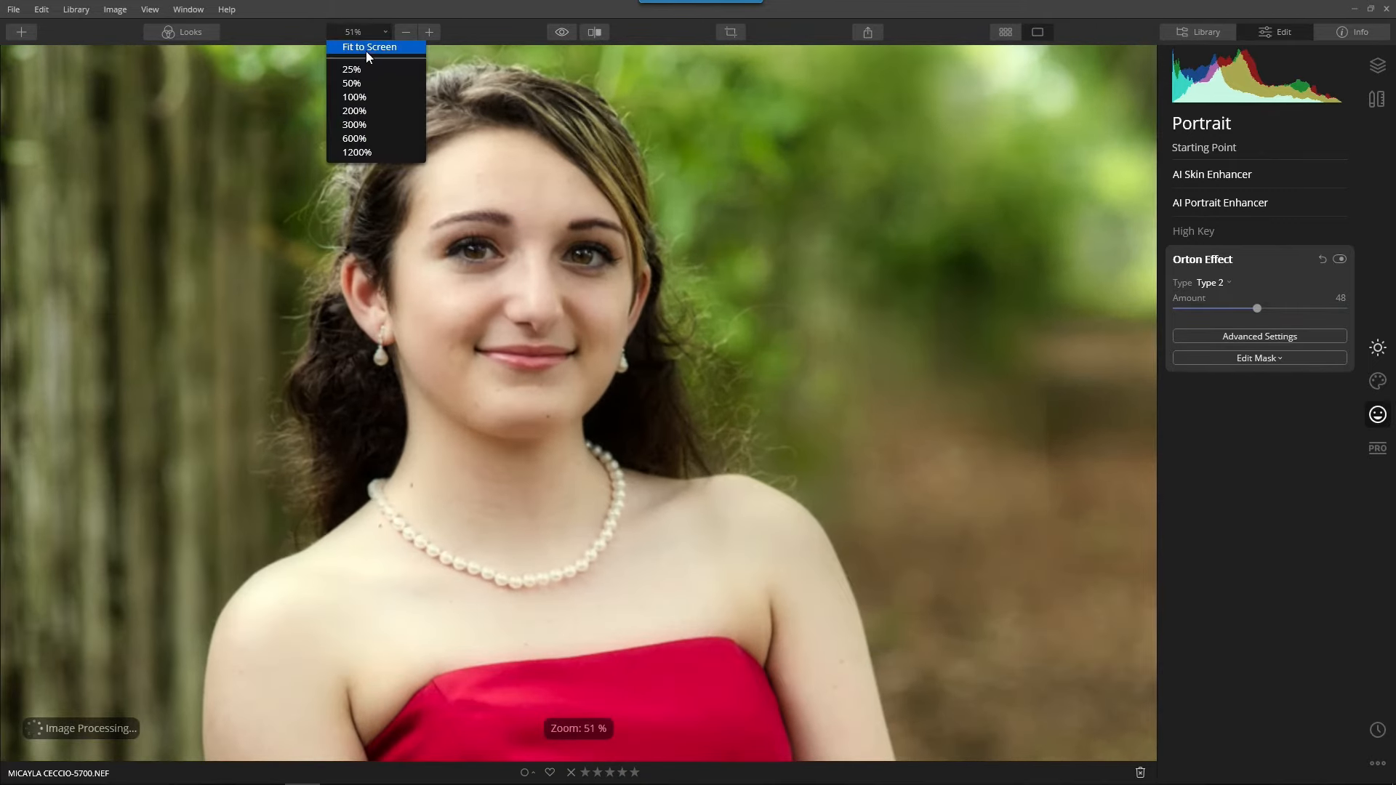
left_click(354, 97)
left_click_drag(446, 181, 490, 436)
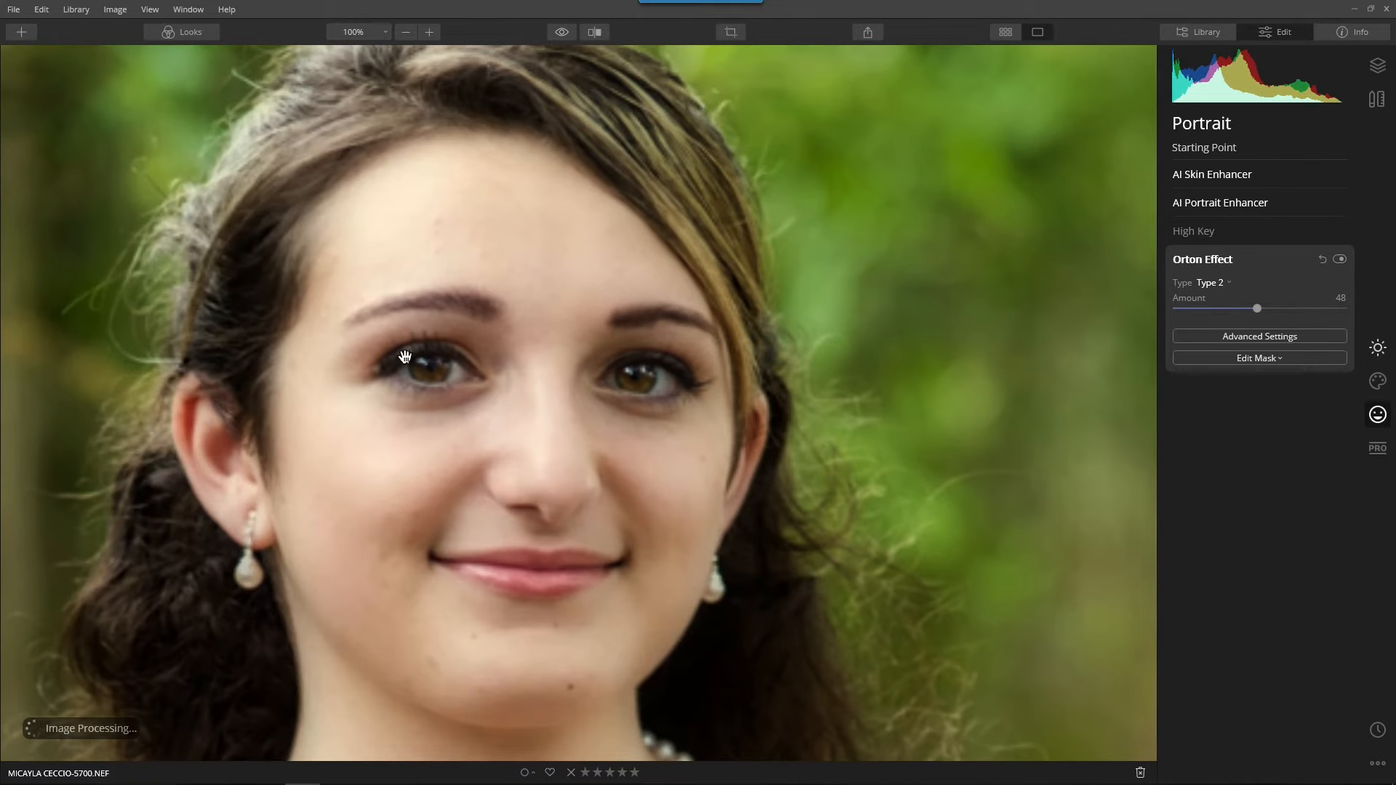
left_click(1269, 359)
left_click(1242, 377)
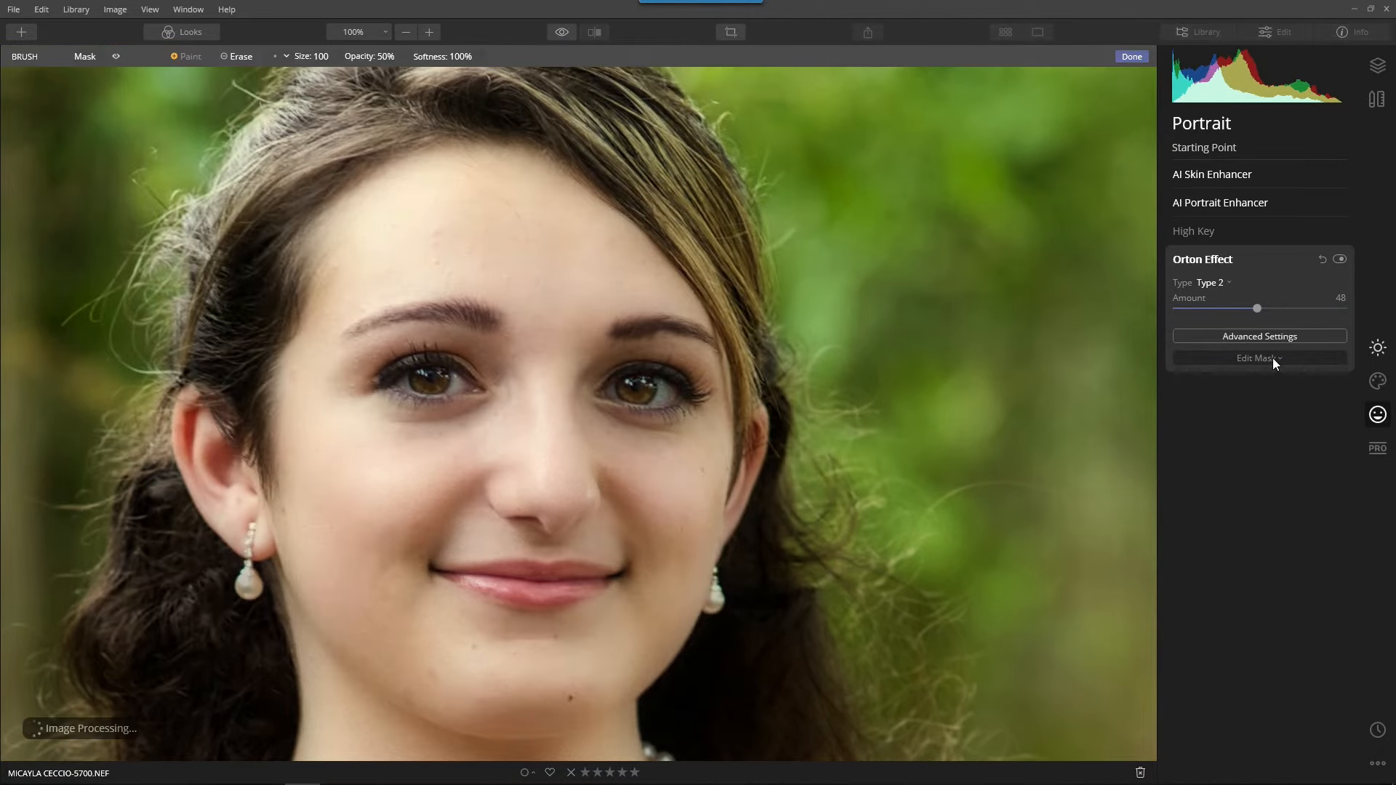
left_click(235, 58)
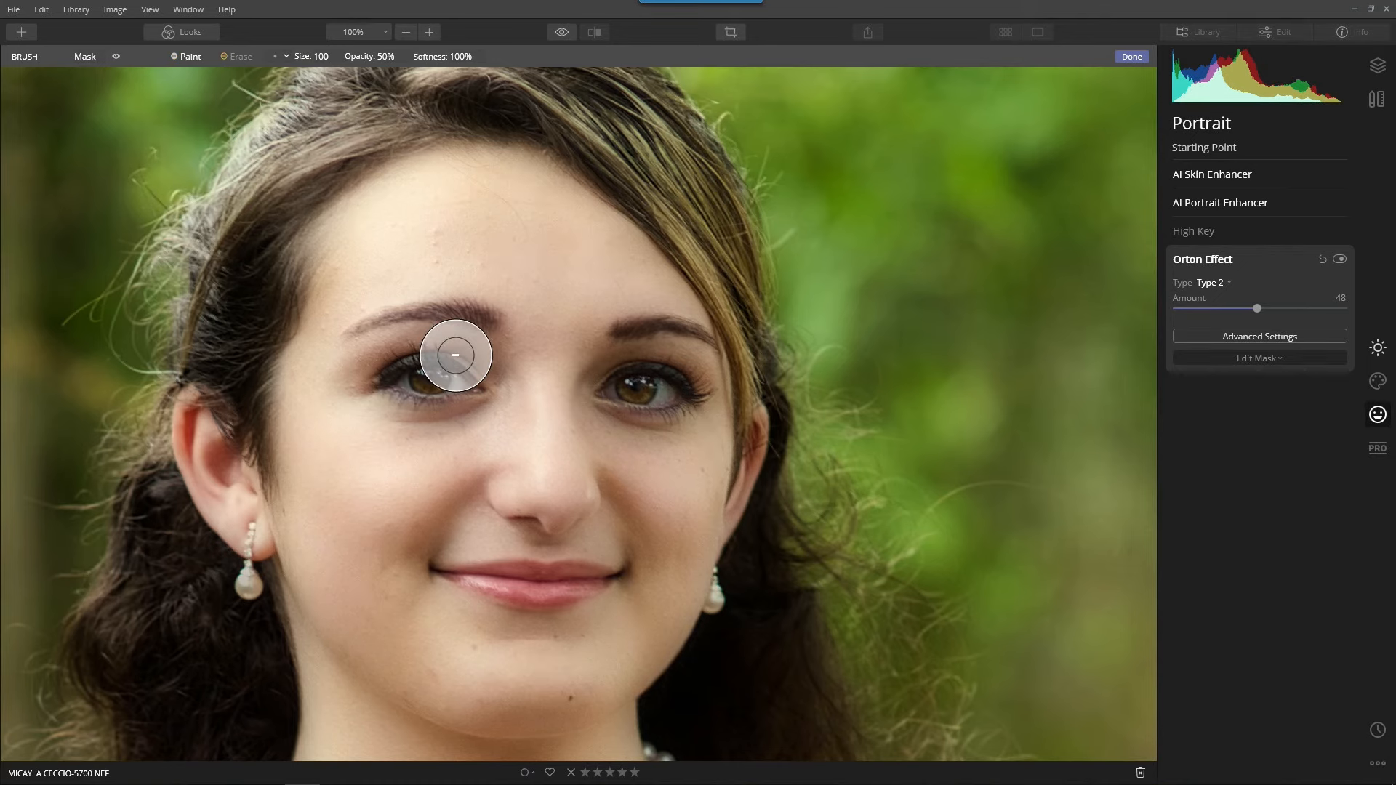
key("bracketleft")
key("bracketleft")
key("bracketleft")
key("bracketleft")
key("bracketleft")
key("bracketleft")
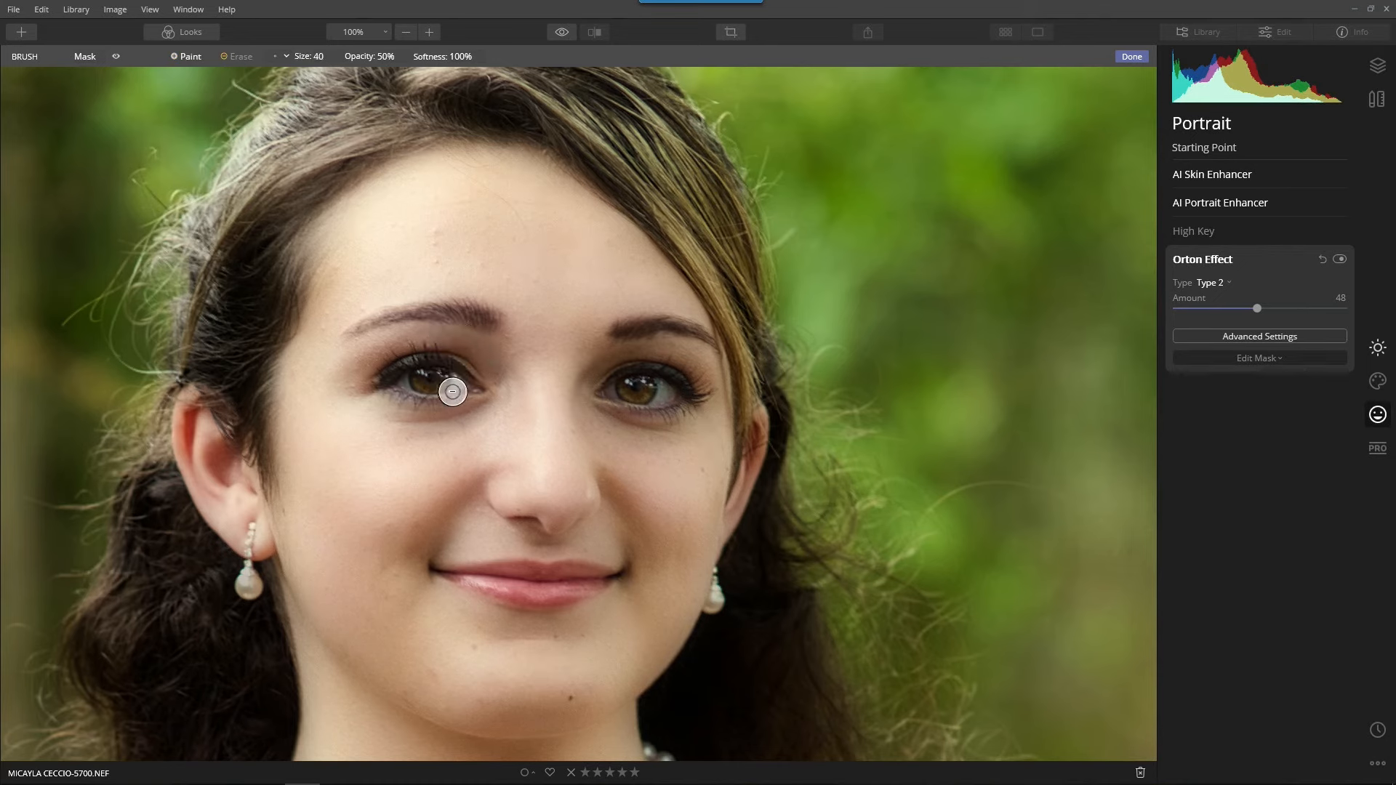
mouse_move(452, 392)
left_mouse_down()
mouse_move(406, 365)
mouse_move(462, 370)
left_mouse_up()
left_click_drag(674, 365, 631, 384)
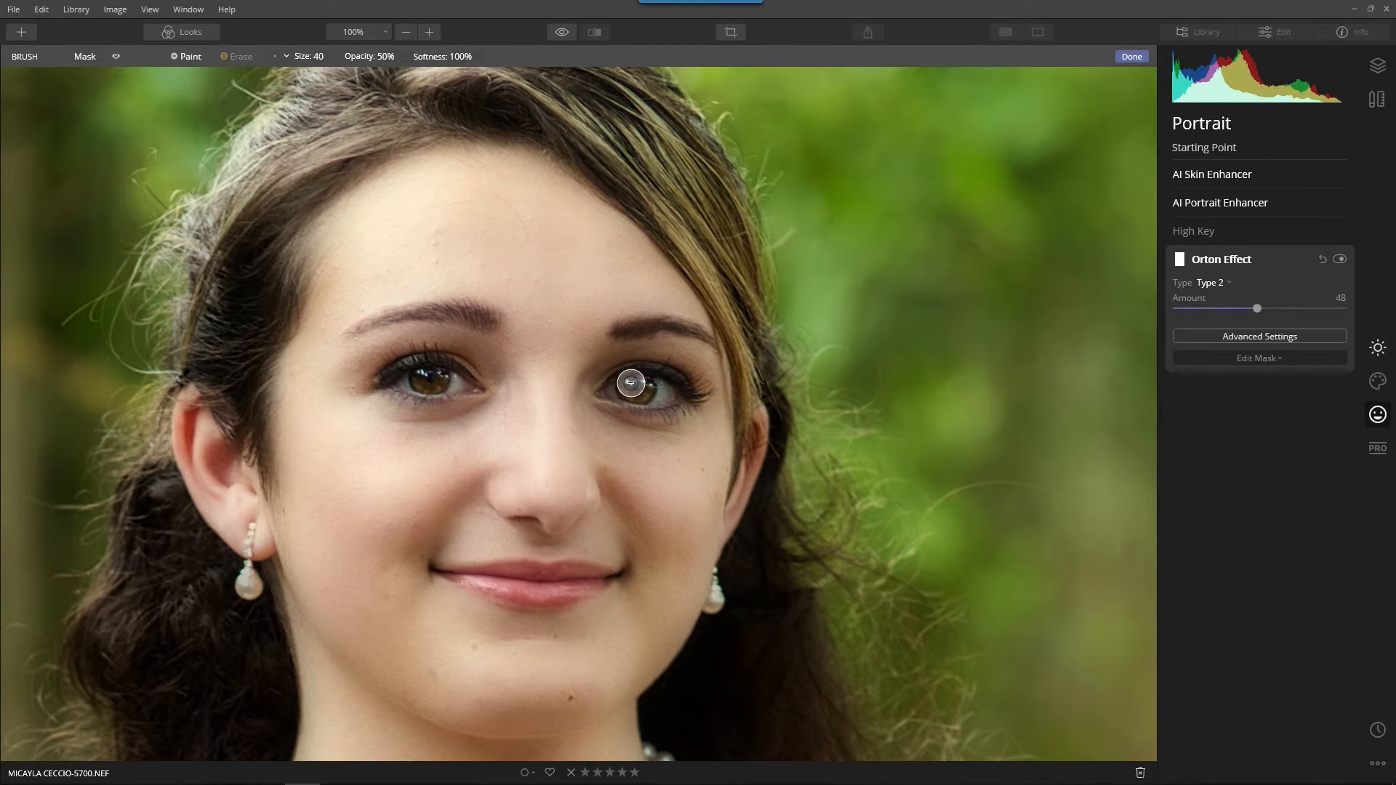
Show the mask overlay, erase more of the mask over both eyes, hide the overlay and finish the mask.
left_click(115, 56)
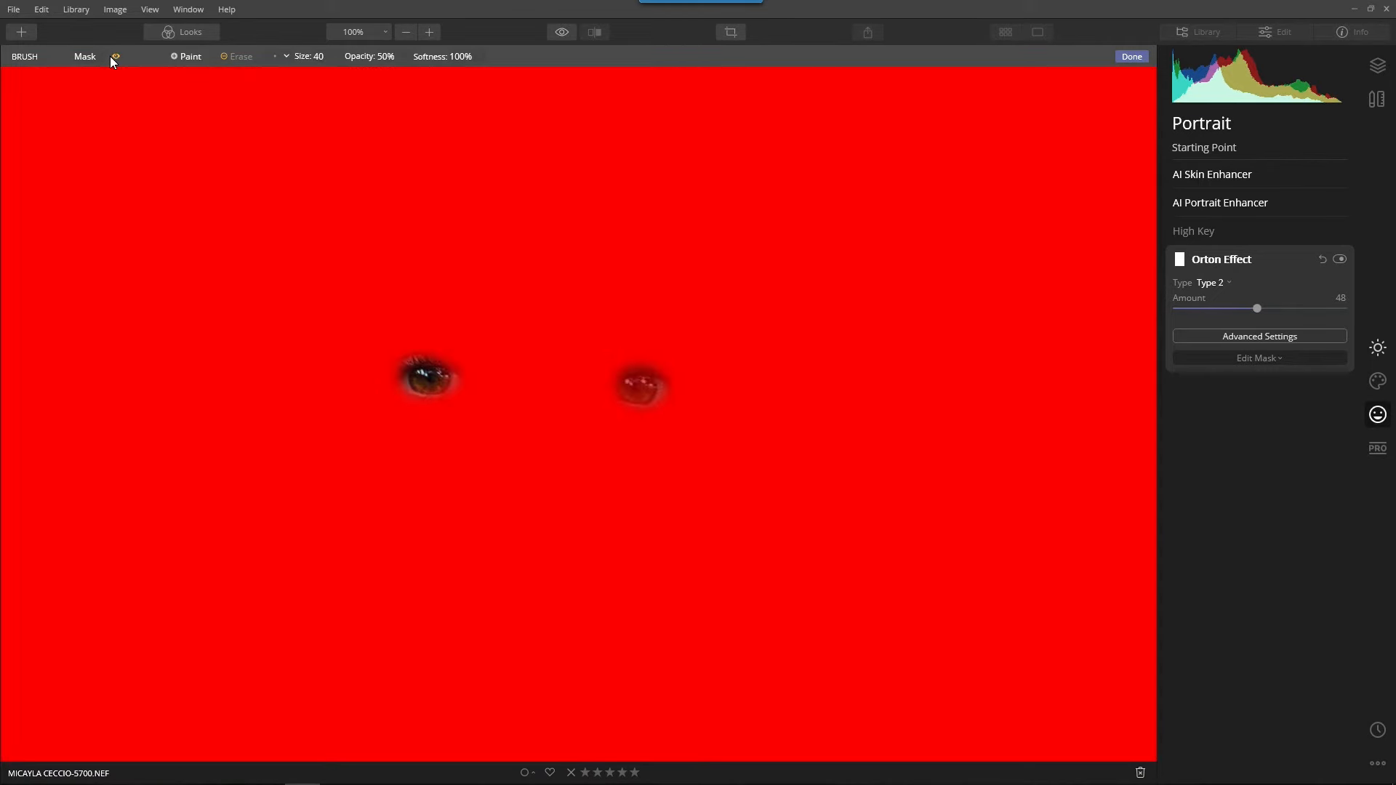
left_click_drag(452, 387, 414, 380)
mouse_move(651, 415)
left_mouse_down()
mouse_move(620, 384)
mouse_move(653, 393)
mouse_move(639, 396)
mouse_move(664, 374)
left_mouse_up()
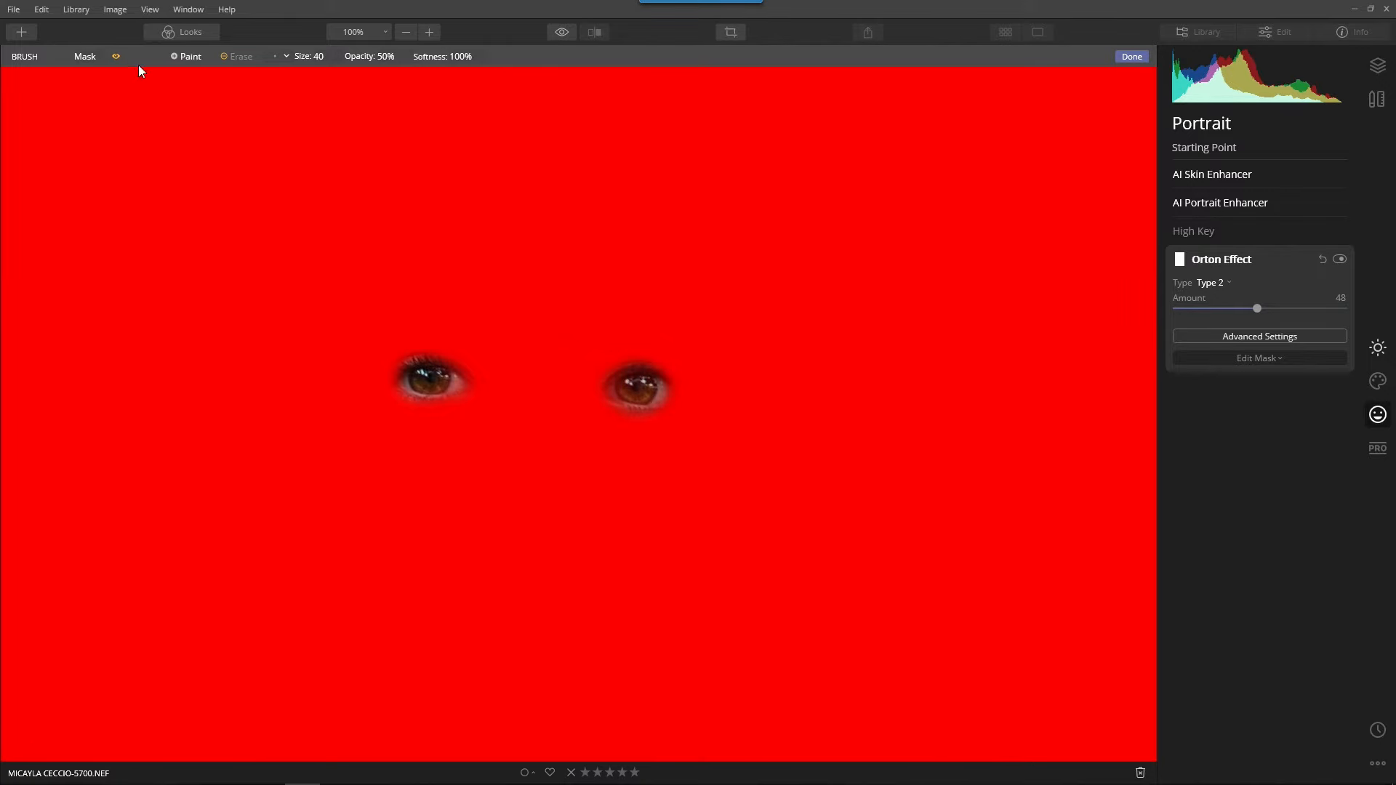
left_click(117, 56)
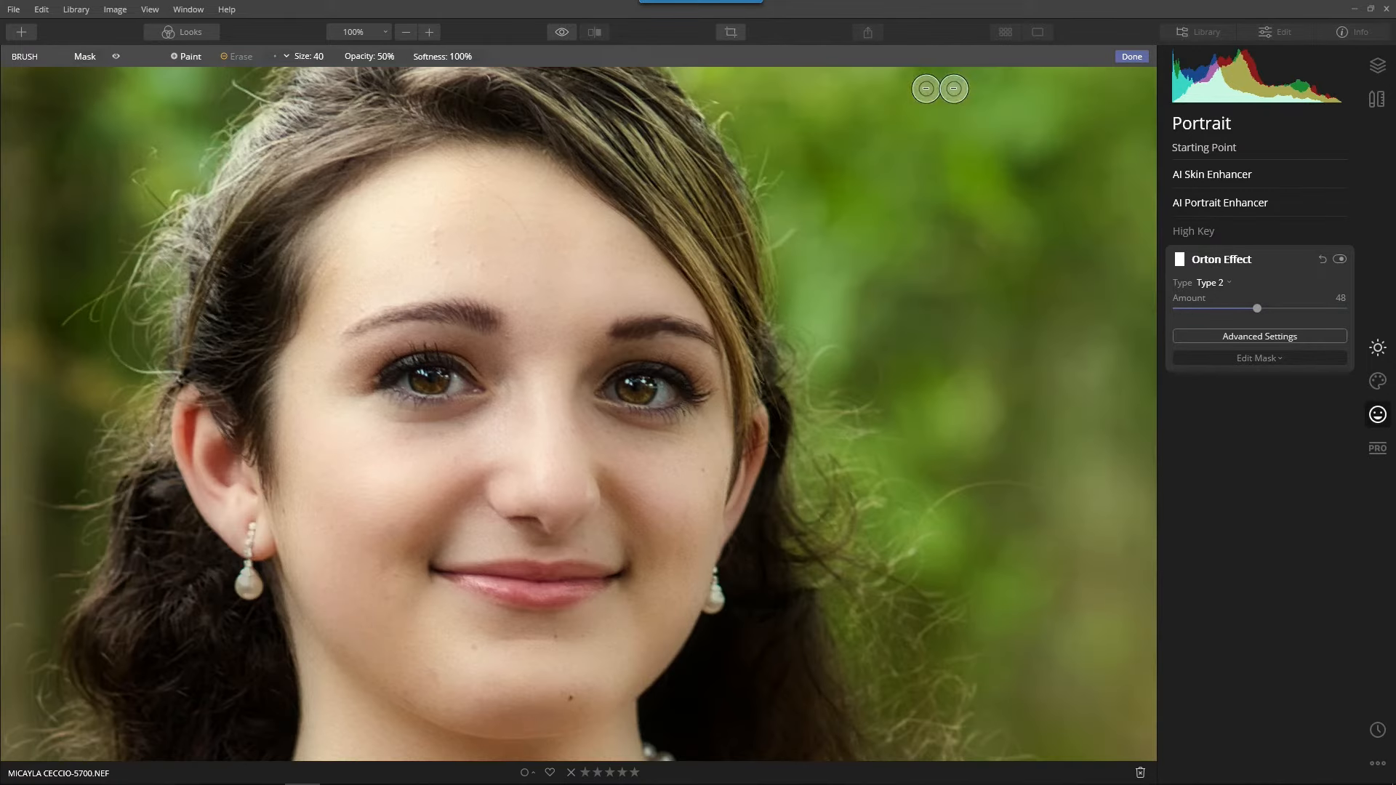
left_click(1132, 54)
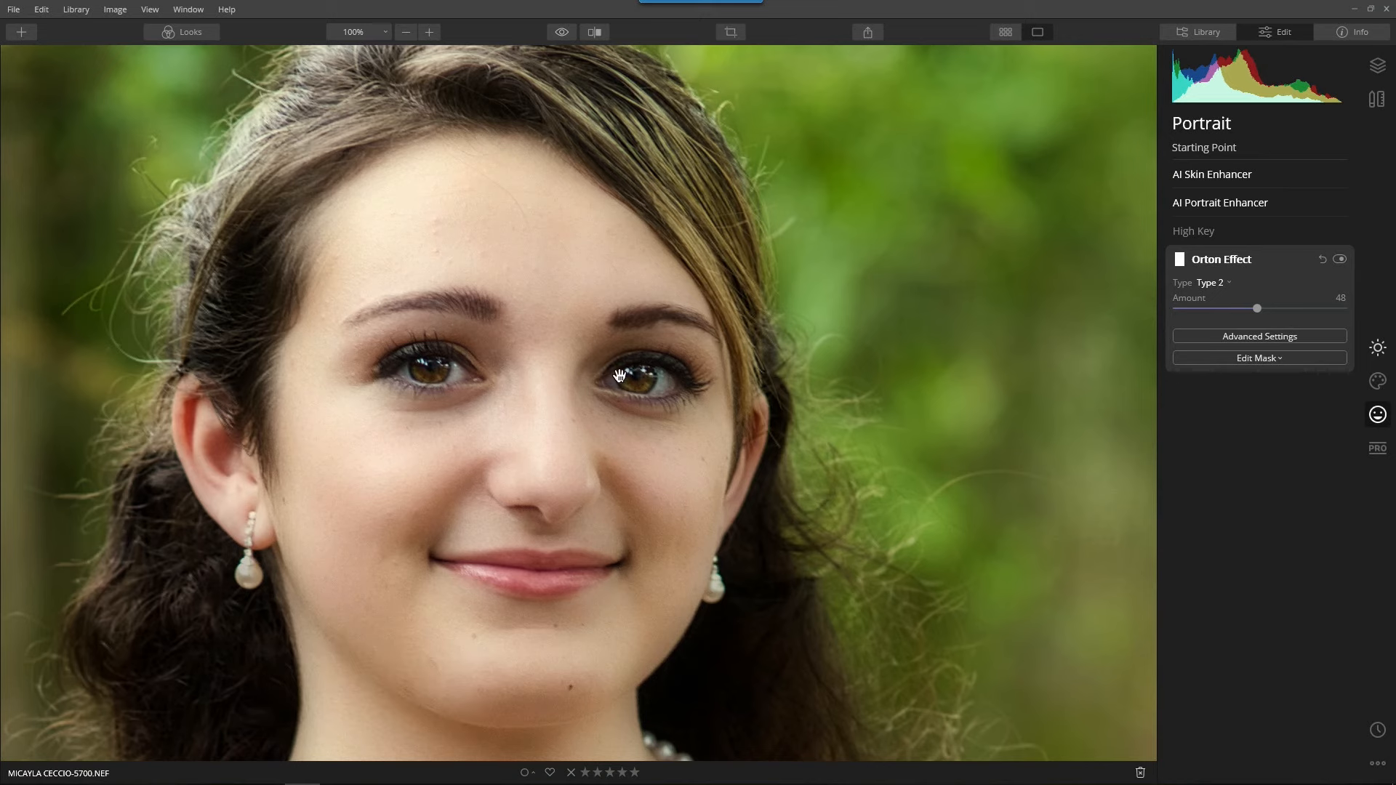
Lighten the irises with the Dodge & Burn brush at size 16 and 15% strength.
left_click(1368, 456)
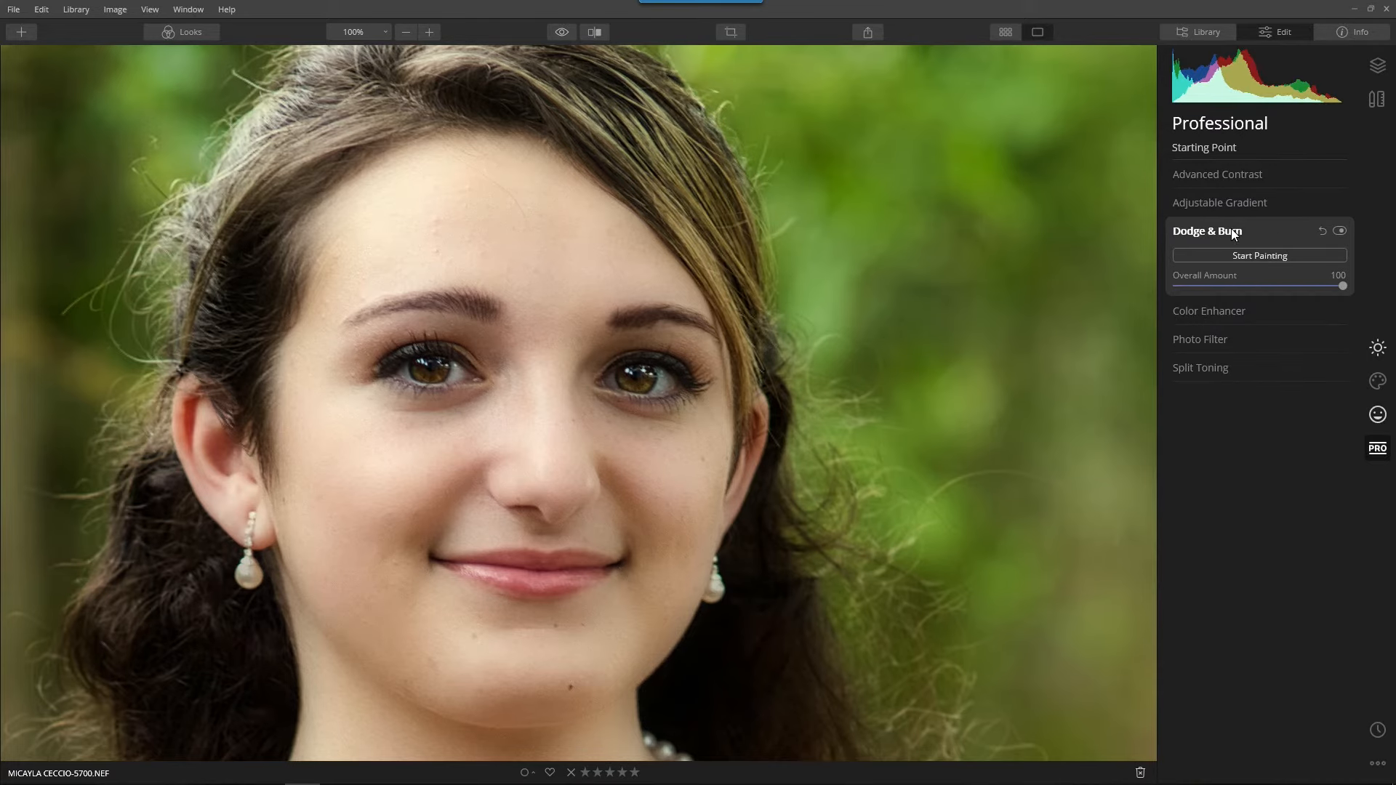
left_click(1224, 256)
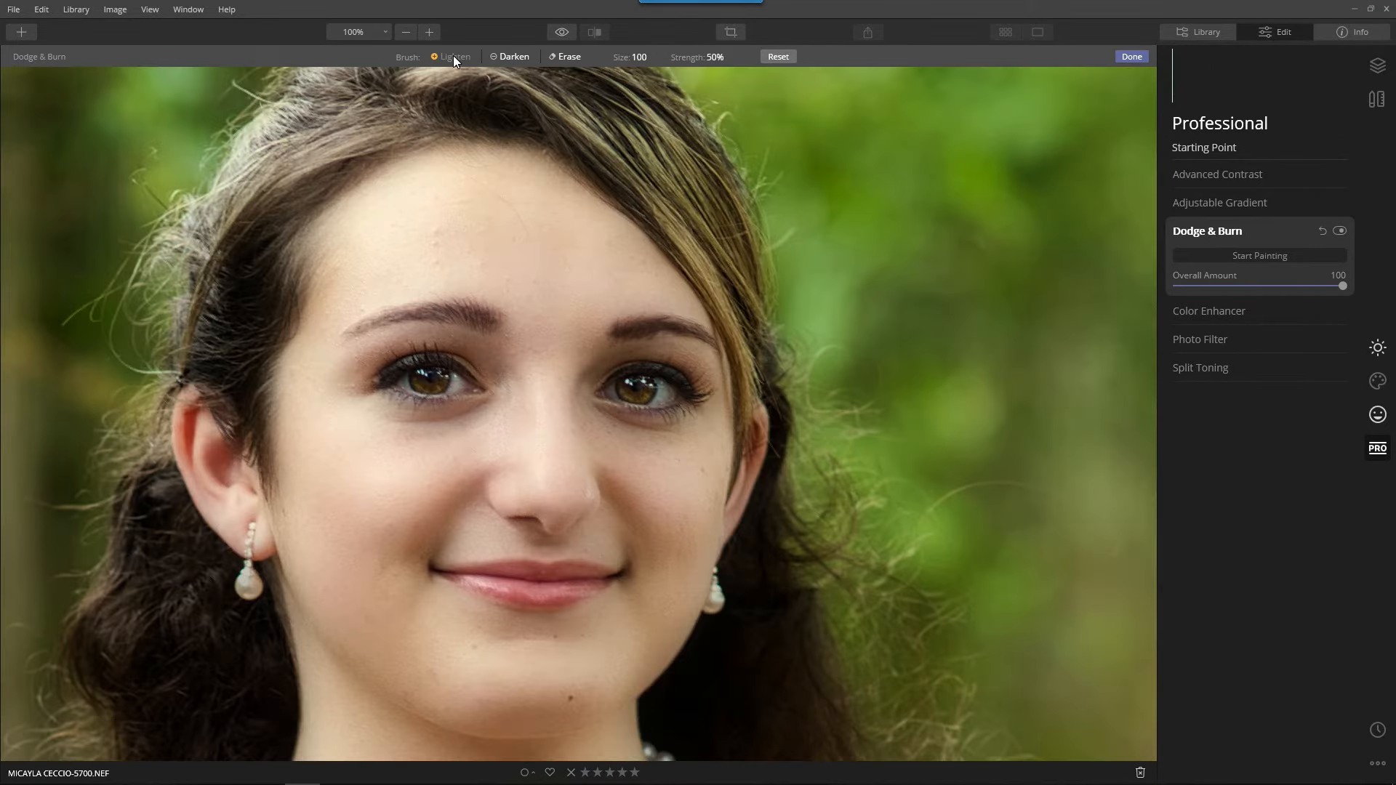
left_click(720, 58)
left_click_drag(722, 82, 693, 84)
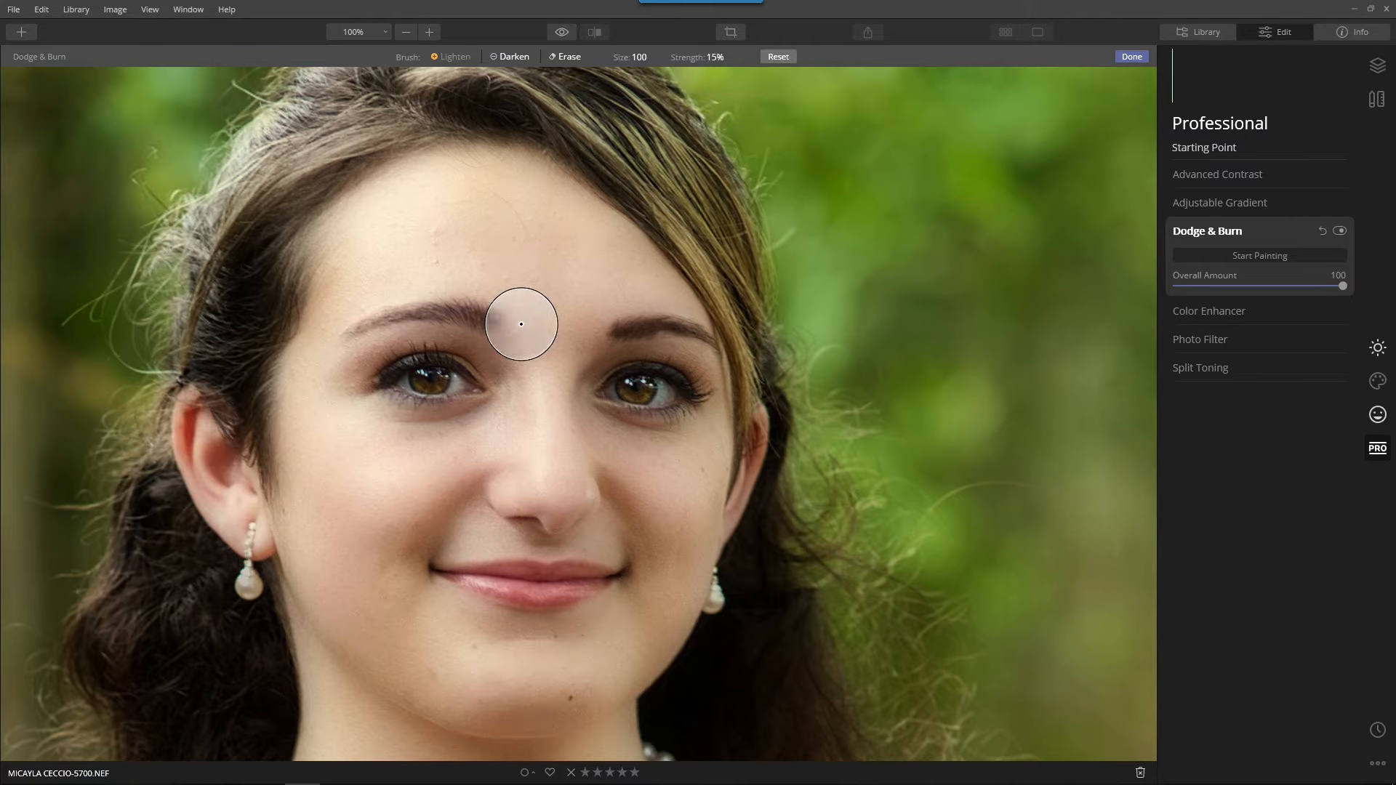
key("bracketleft")
key("bracketleft")
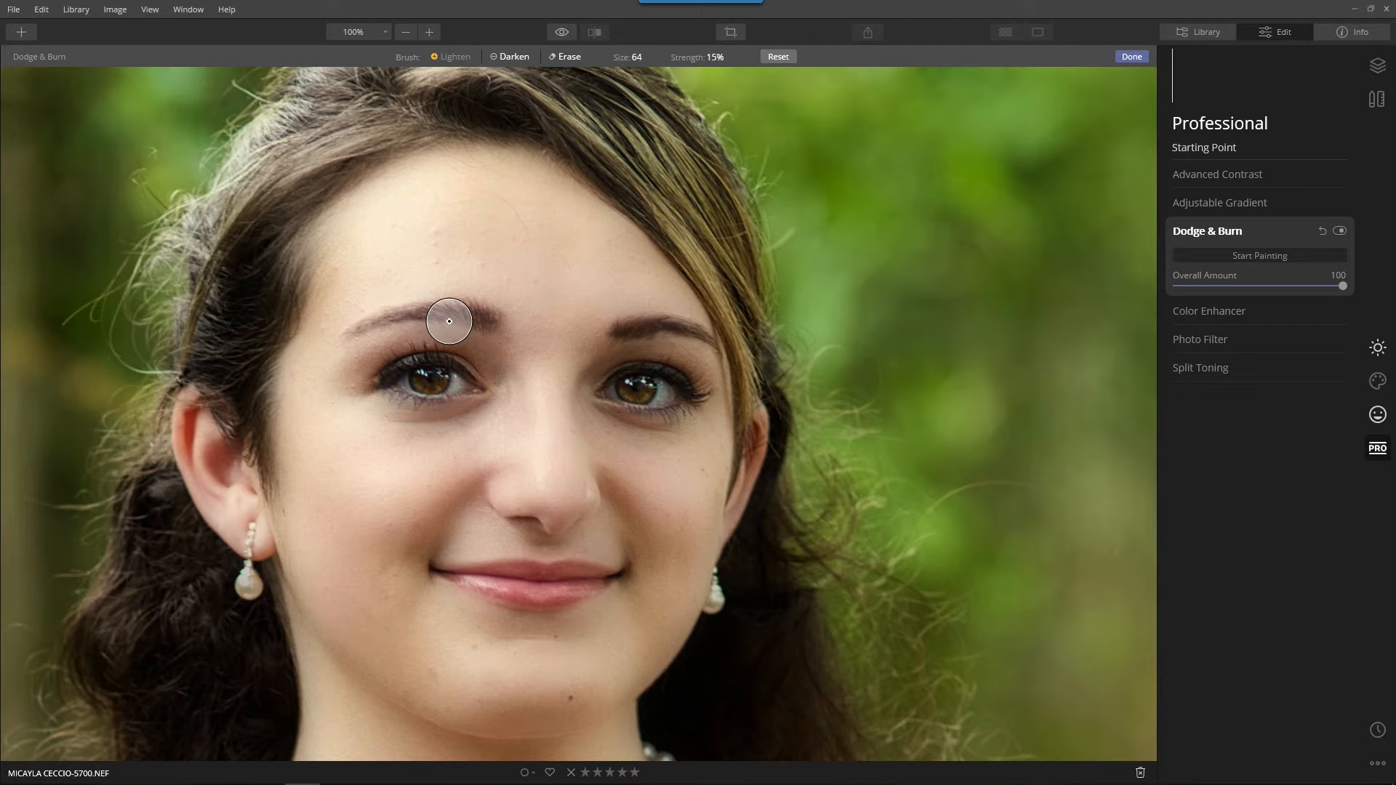
key("bracketleft")
key("bracketleft")
key("bracketleft")
key("bracketleft")
key("bracketleft")
key("bracketleft")
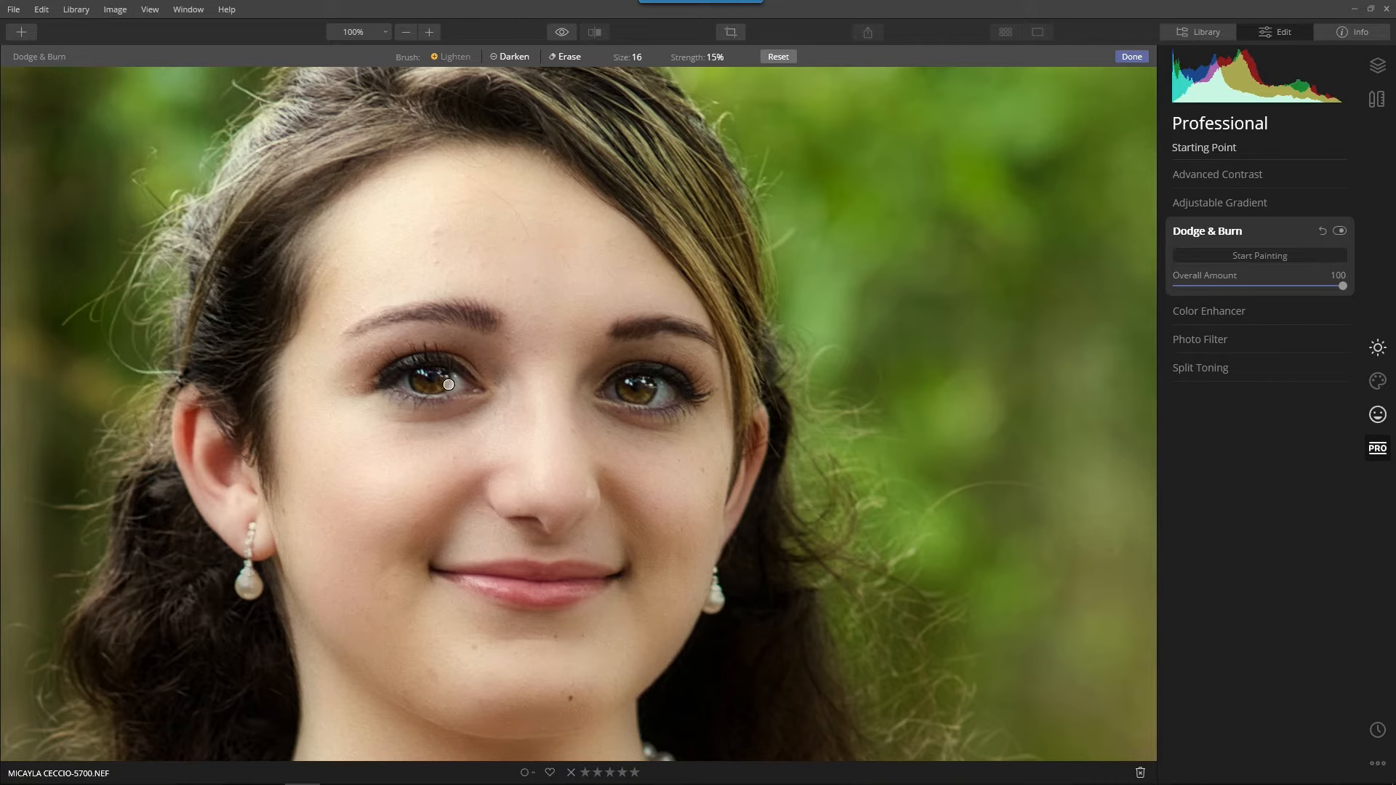
left_click_drag(444, 382, 431, 389)
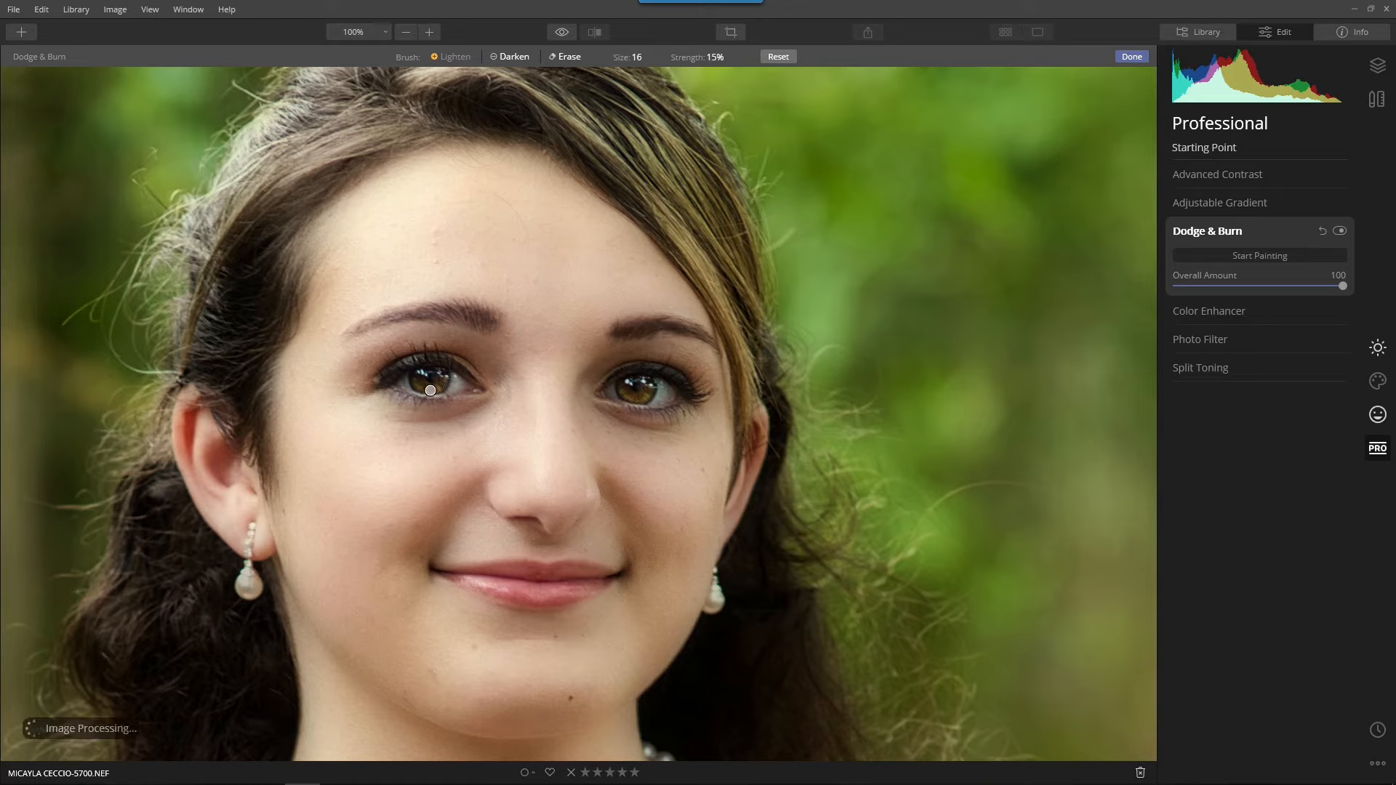
Compare the face with and without Dodge & Burn and finish painting.
left_click(1340, 230)
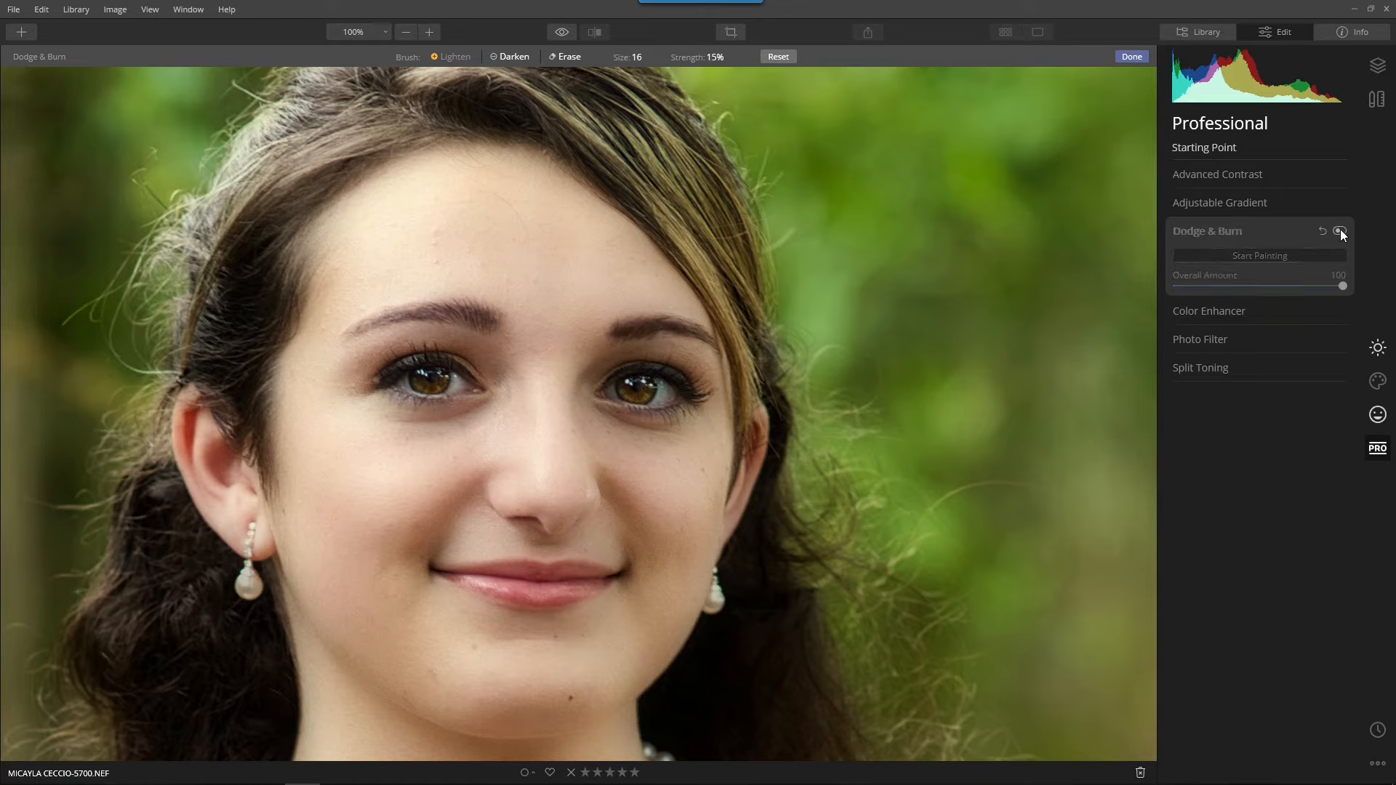
left_click(1341, 230)
left_click(1341, 230)
left_click(1341, 230)
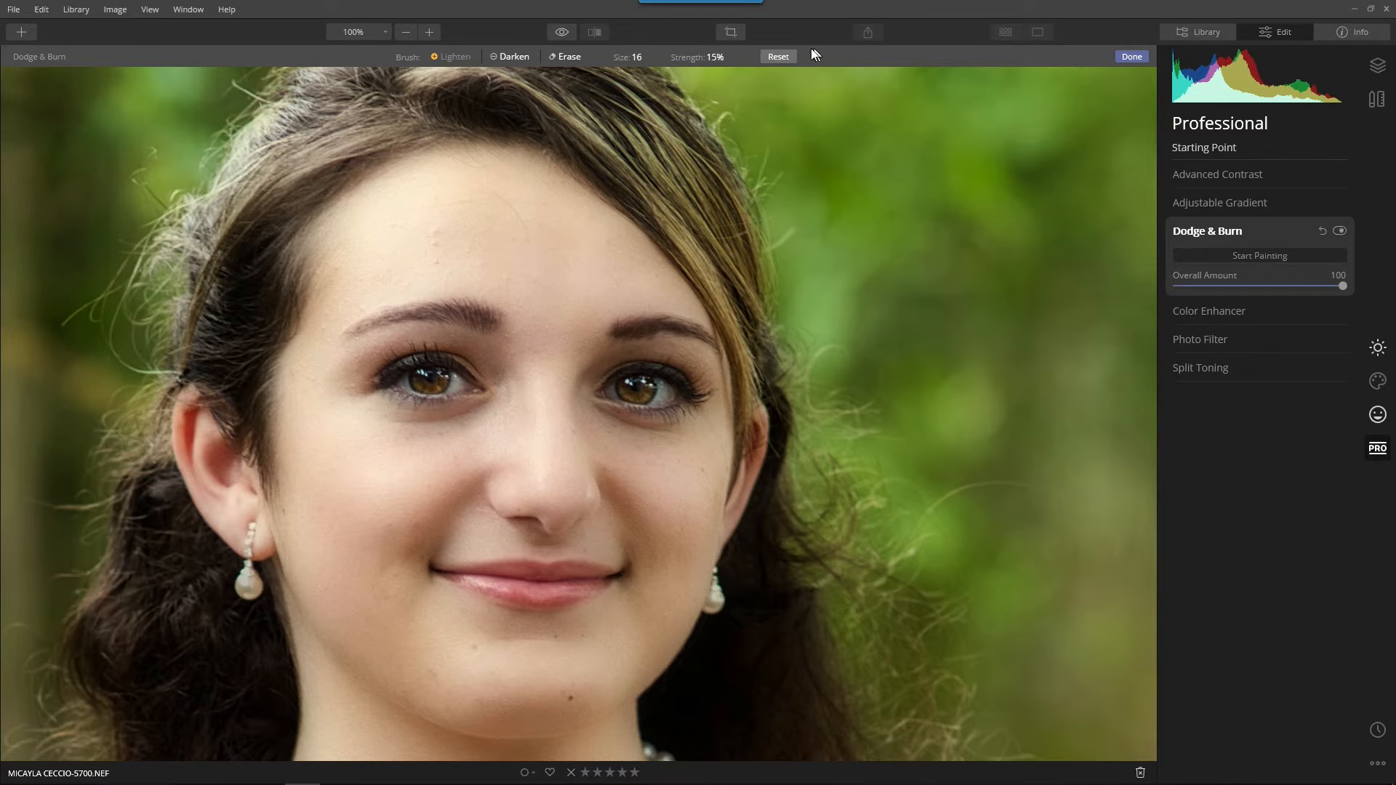
left_click(1126, 57)
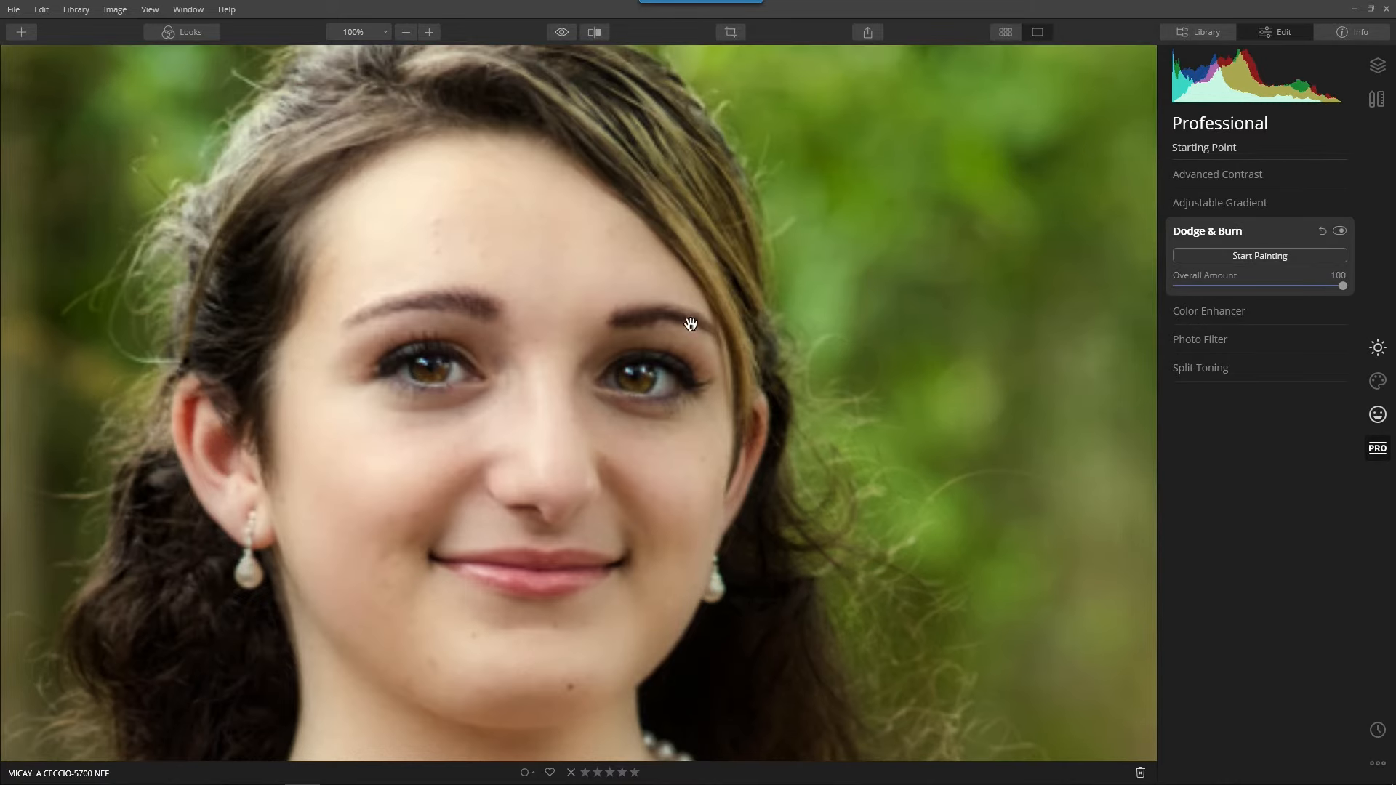
View the whole portrait and compare the edited version with the original.
left_click(608, 350)
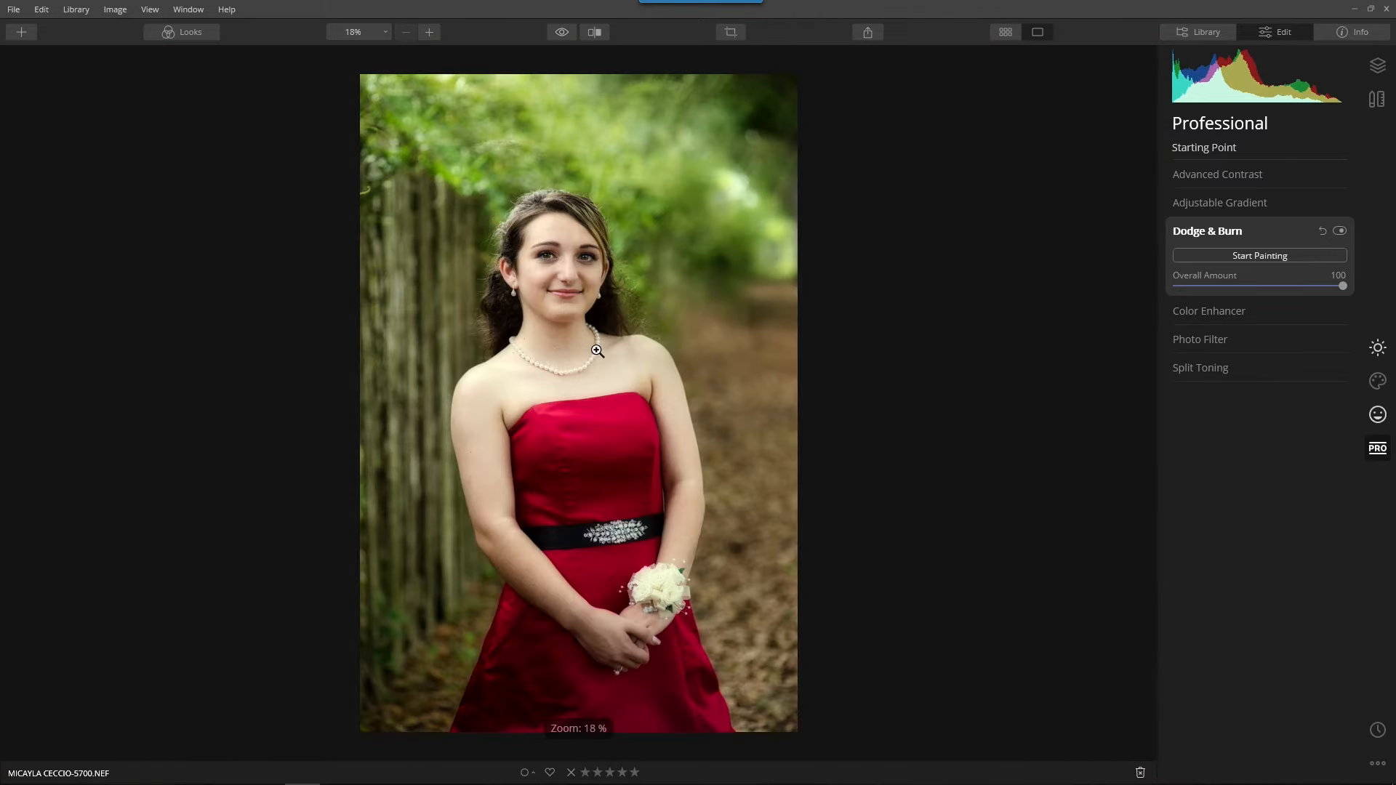
left_click(557, 34)
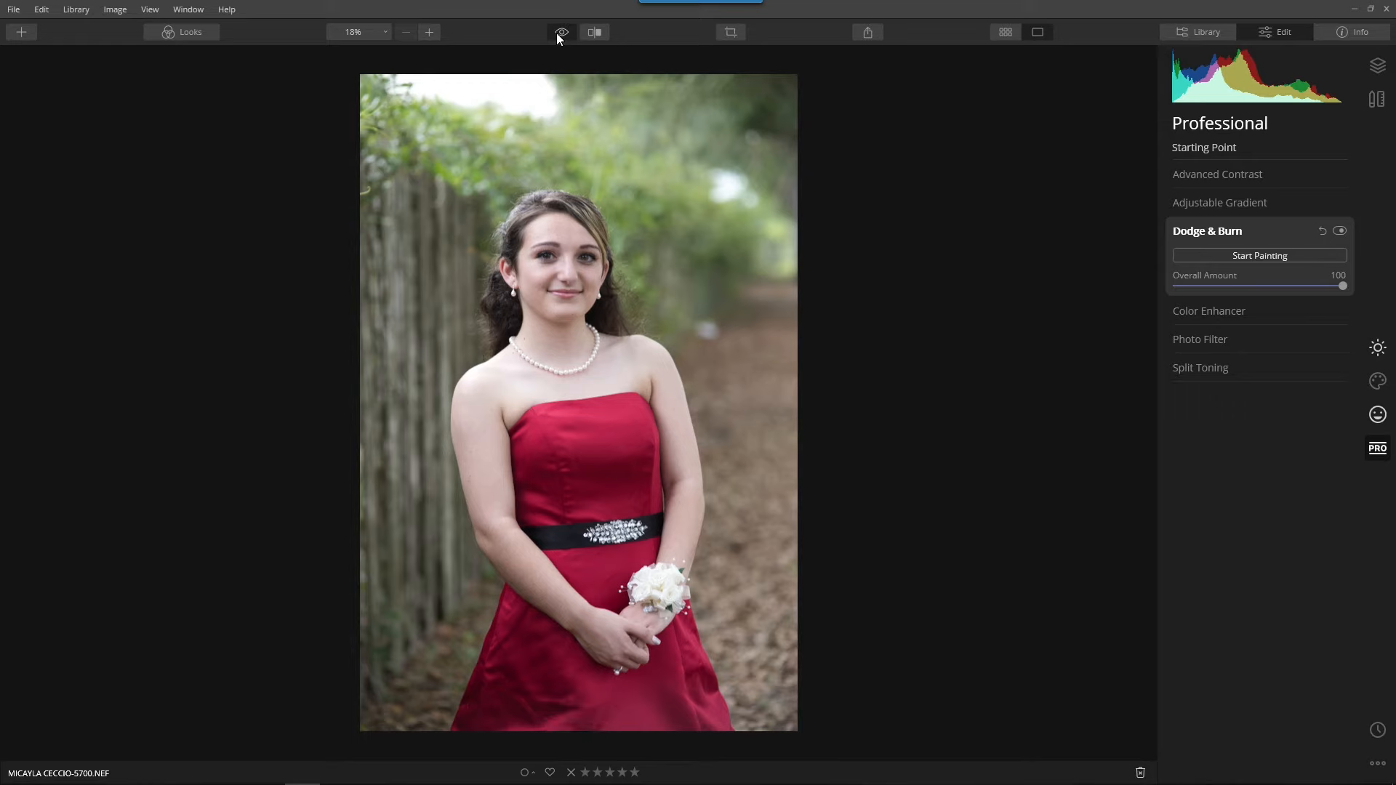
left_click(557, 33)
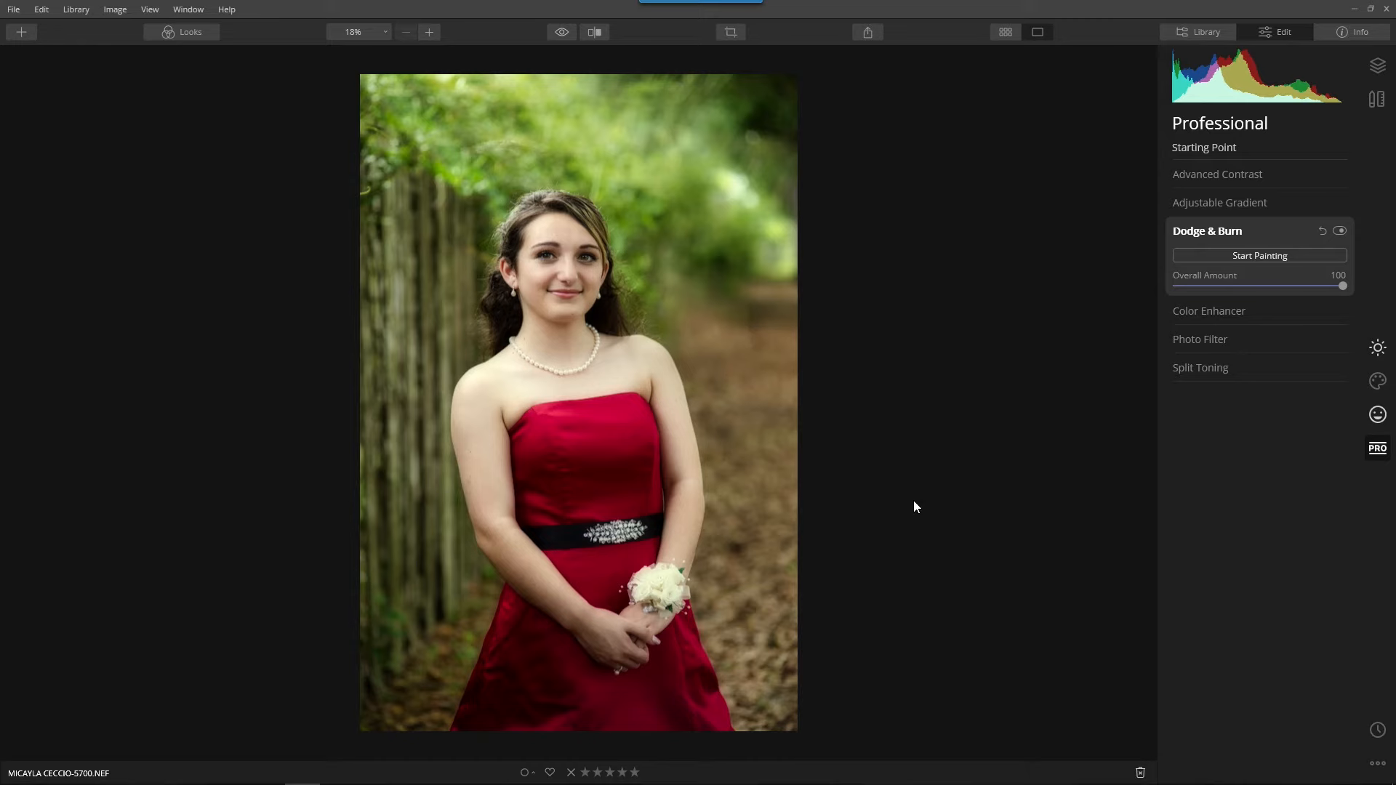
Open the Adjustable Gradient settings and select the Bottom gradient.
left_click(1211, 225)
left_click(1233, 205)
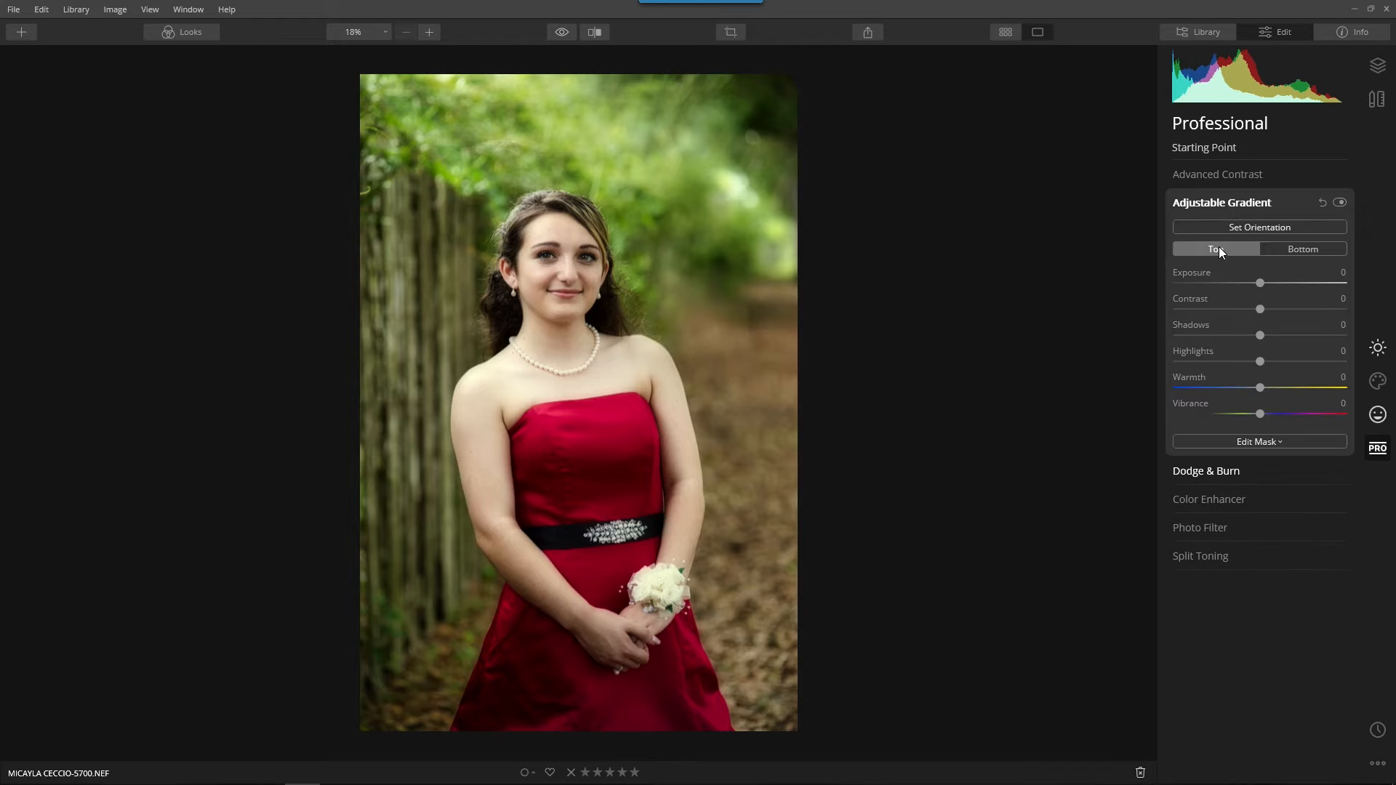
left_click(1304, 249)
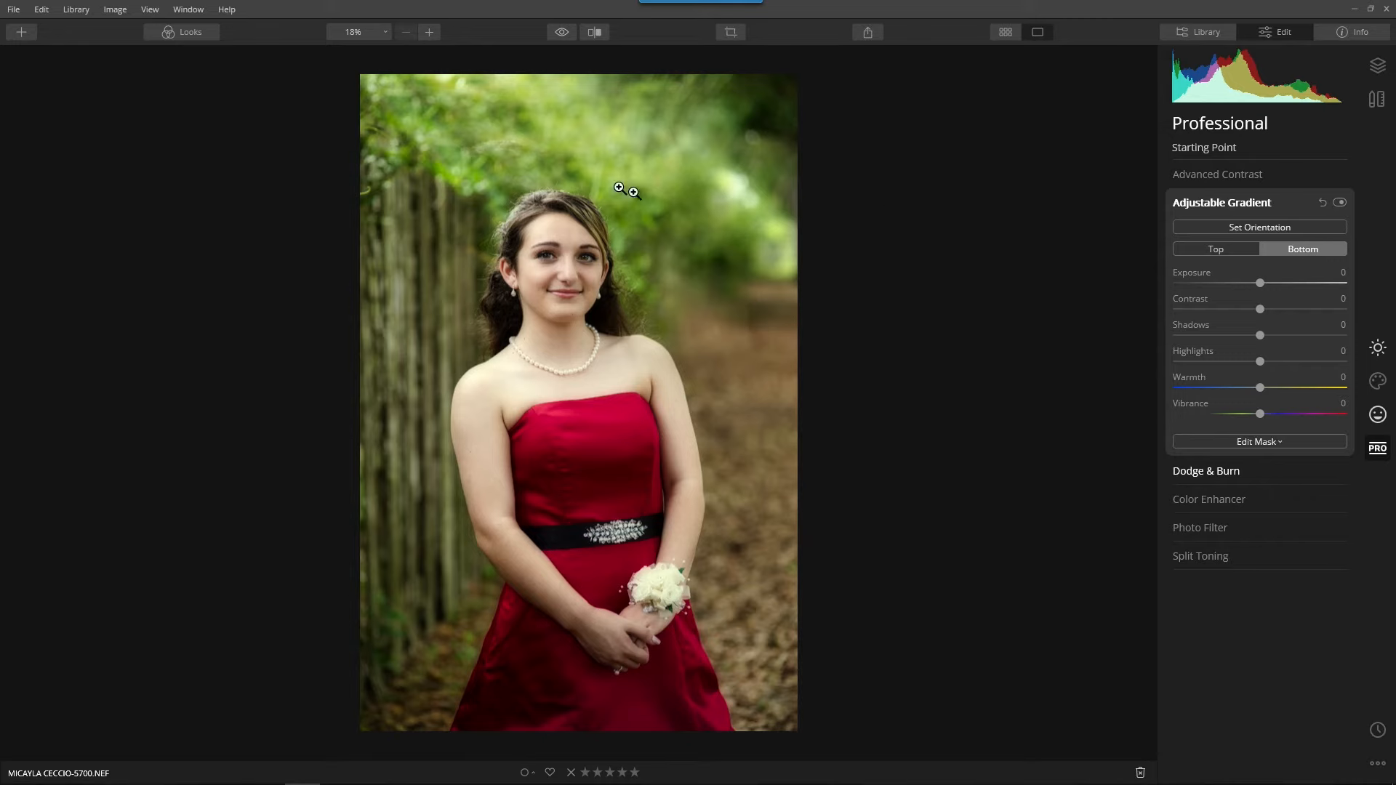
Try darkening the upper background with the Top gradient at Exposure -26, positioned at 49% horizontal and 18% vertical shift.
left_click(1216, 250)
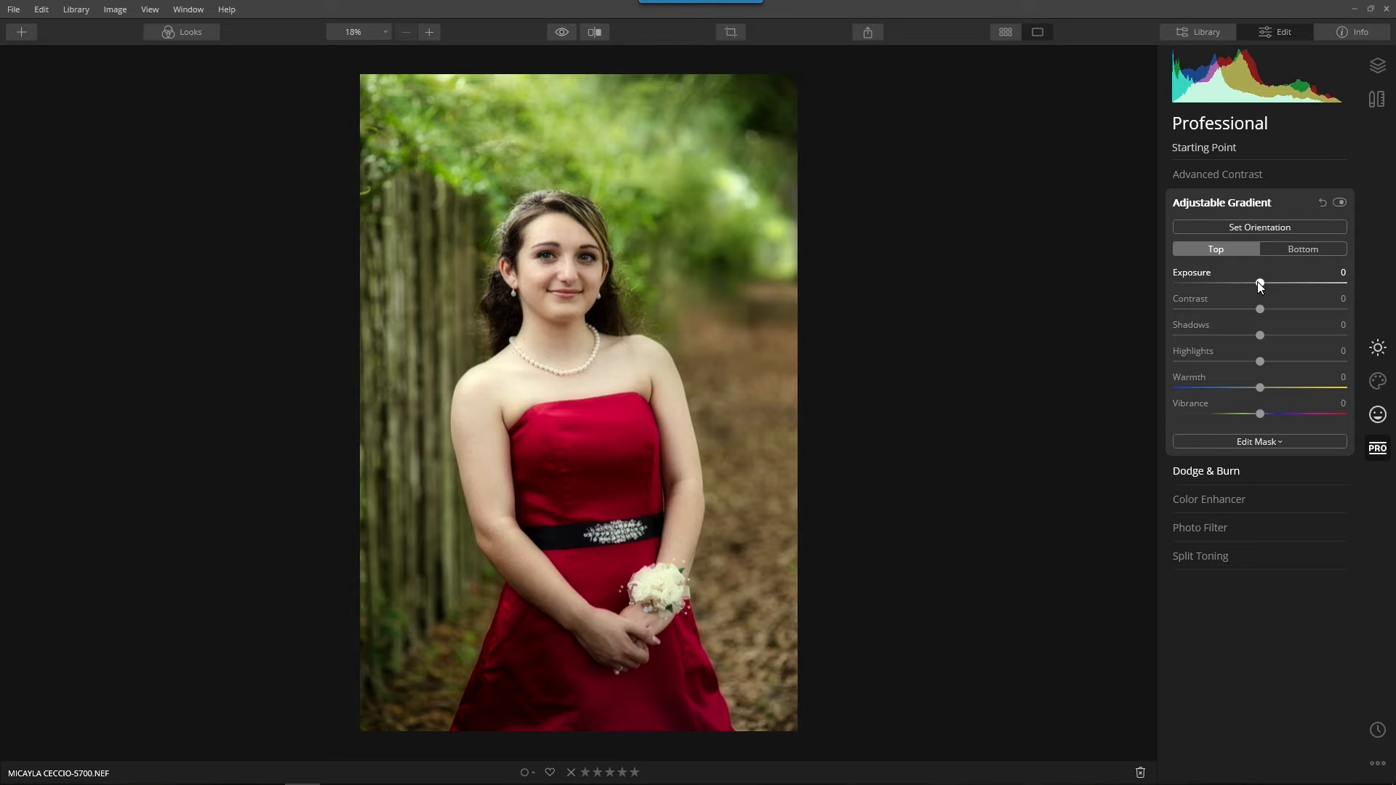
mouse_move(1260, 283)
left_mouse_down()
mouse_move(1176, 295)
mouse_move(1236, 291)
left_mouse_up()
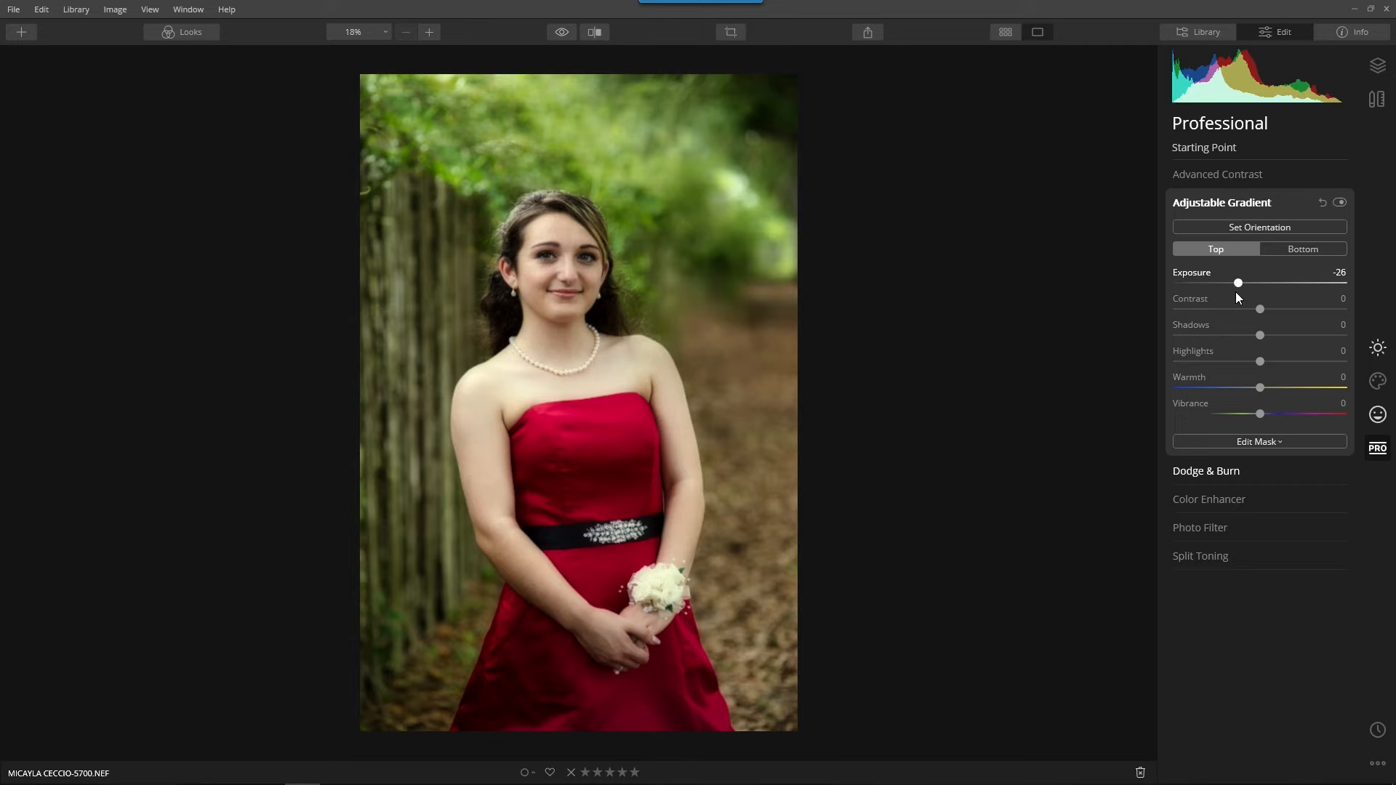
left_click(1252, 228)
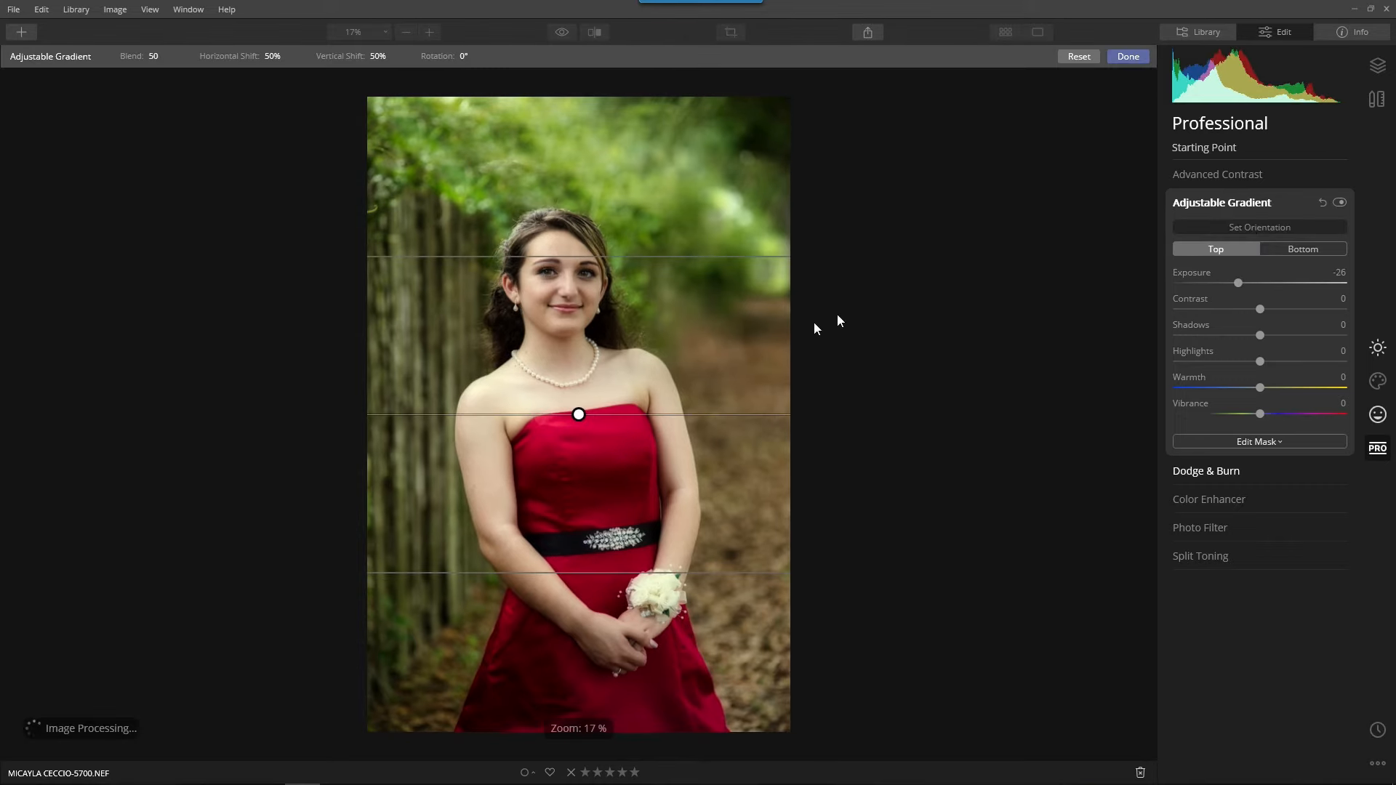
left_click_drag(583, 413, 575, 204)
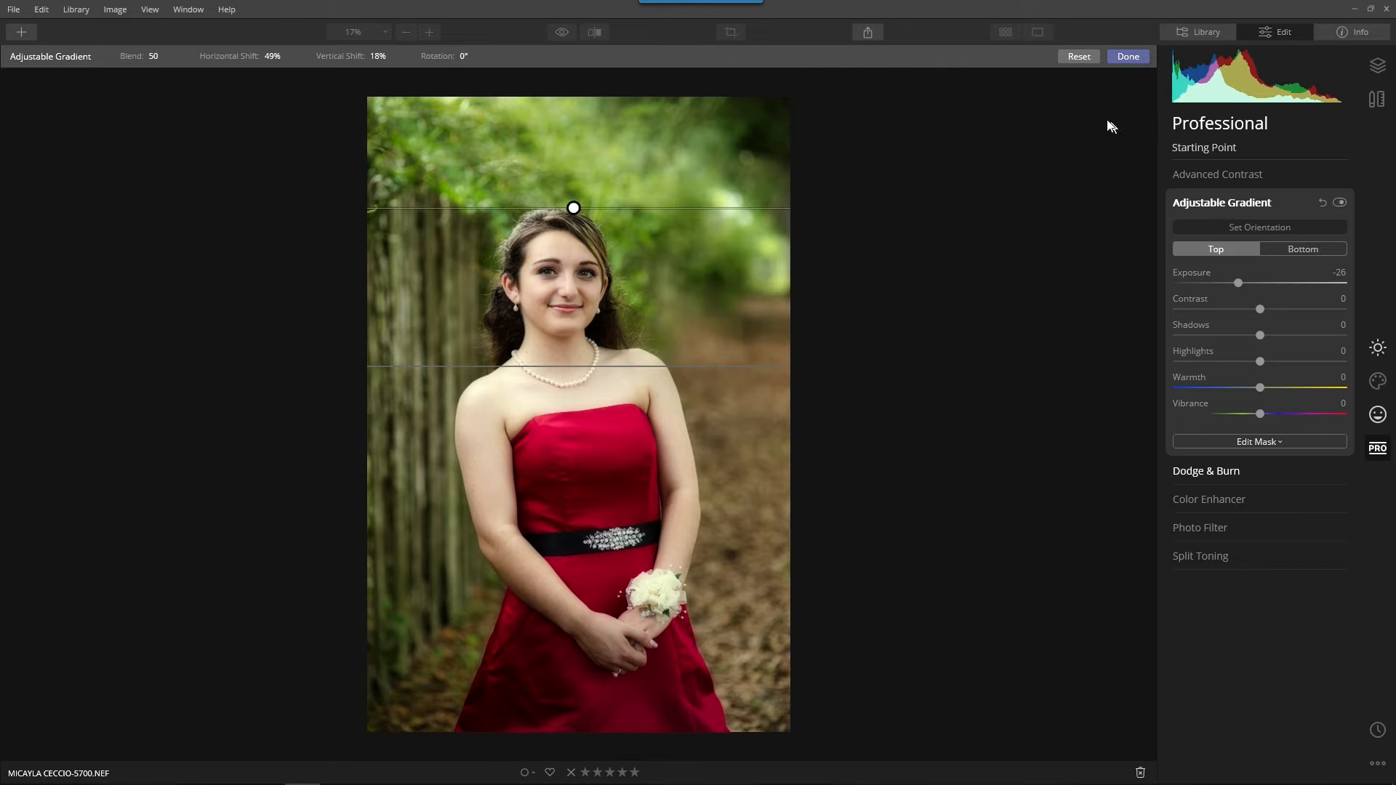
left_click(1120, 58)
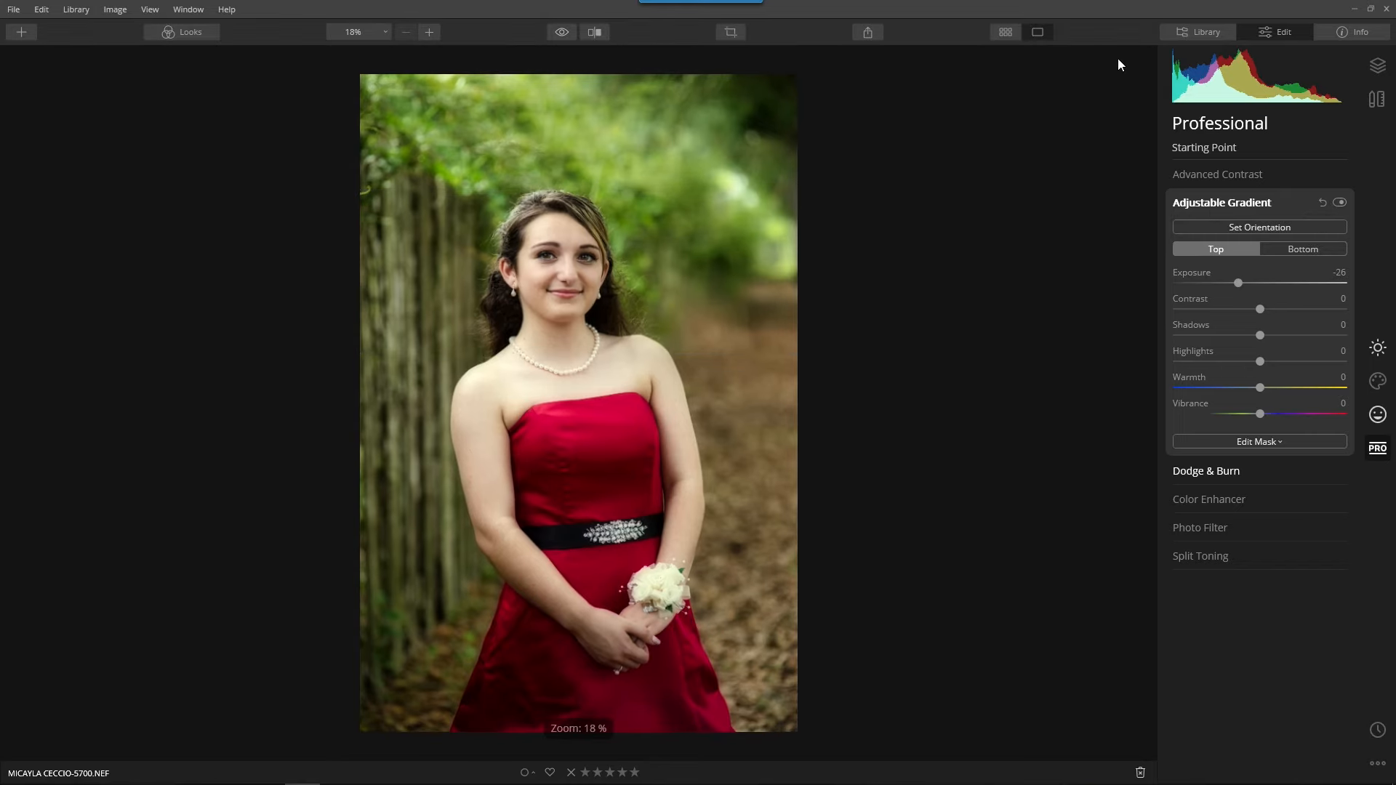
Compare the portrait with and without the Adjustable Gradient, and reset the gradient adjustments.
left_click(1337, 203)
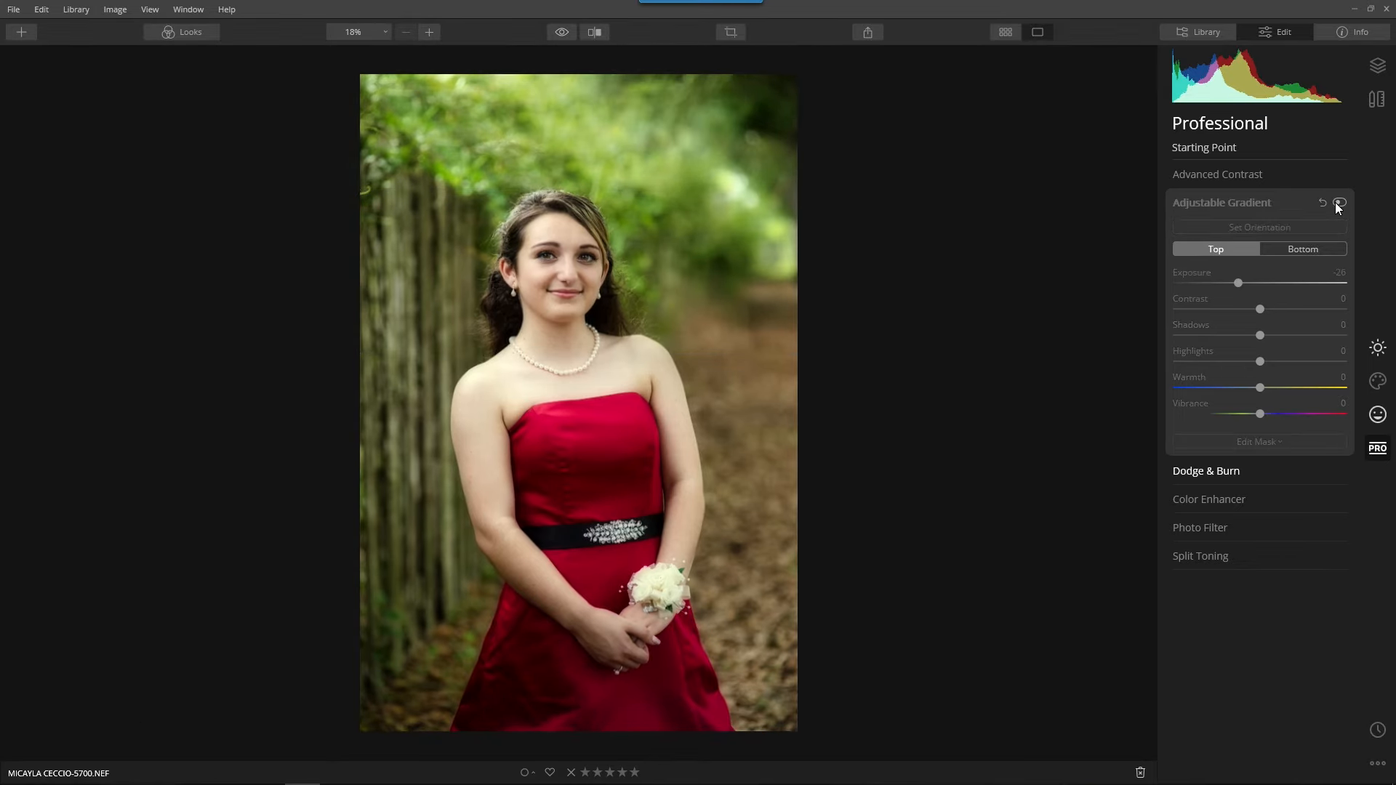
left_click(1337, 203)
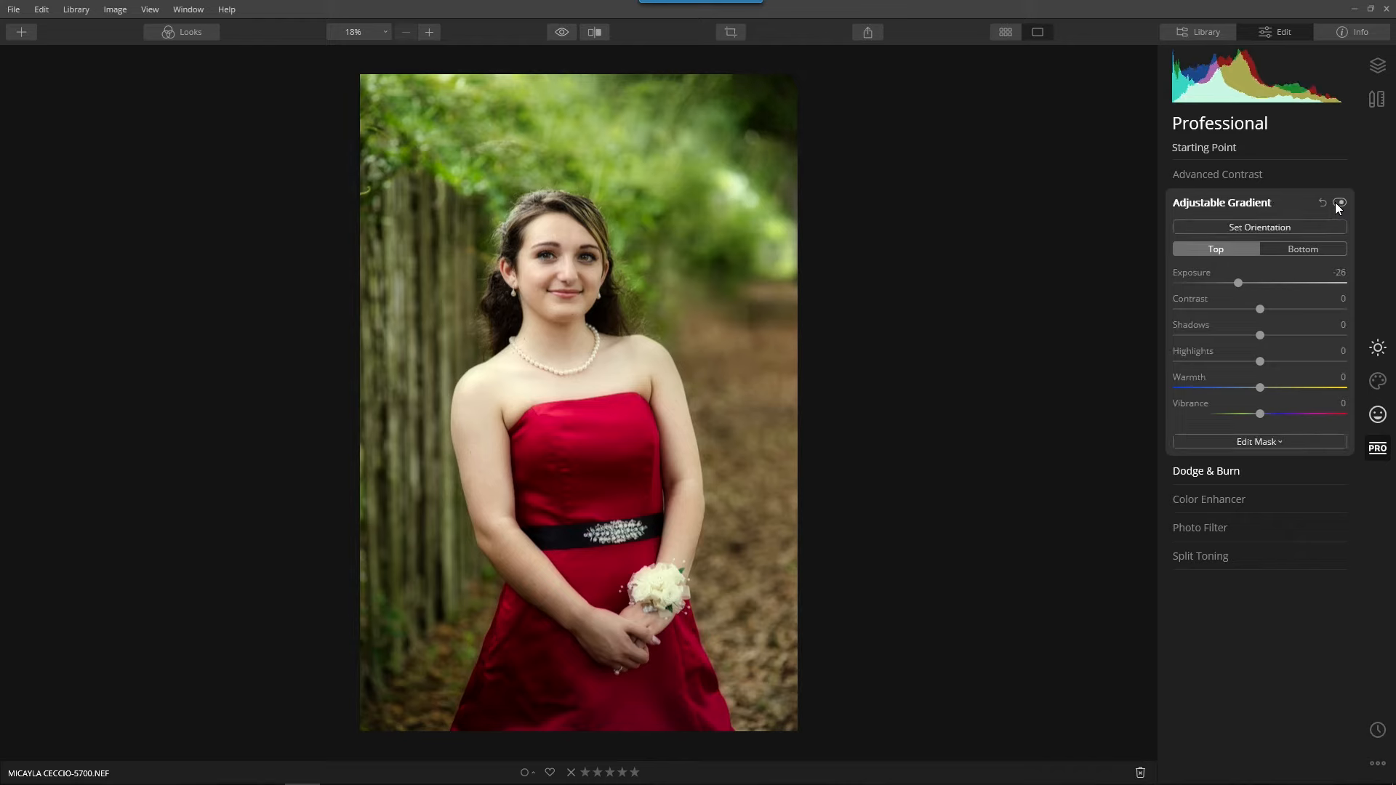
left_click(1337, 204)
left_click(1324, 203)
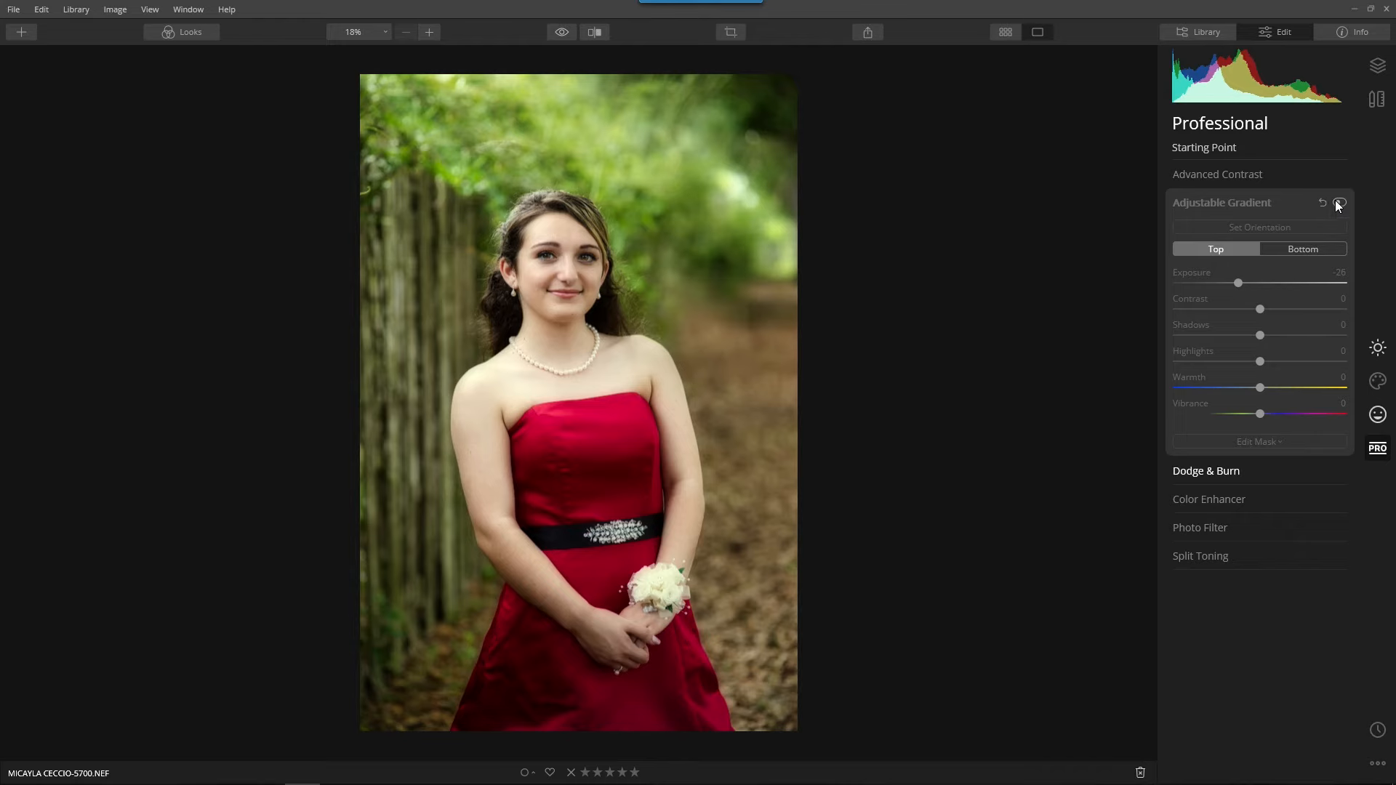
left_click(1239, 205)
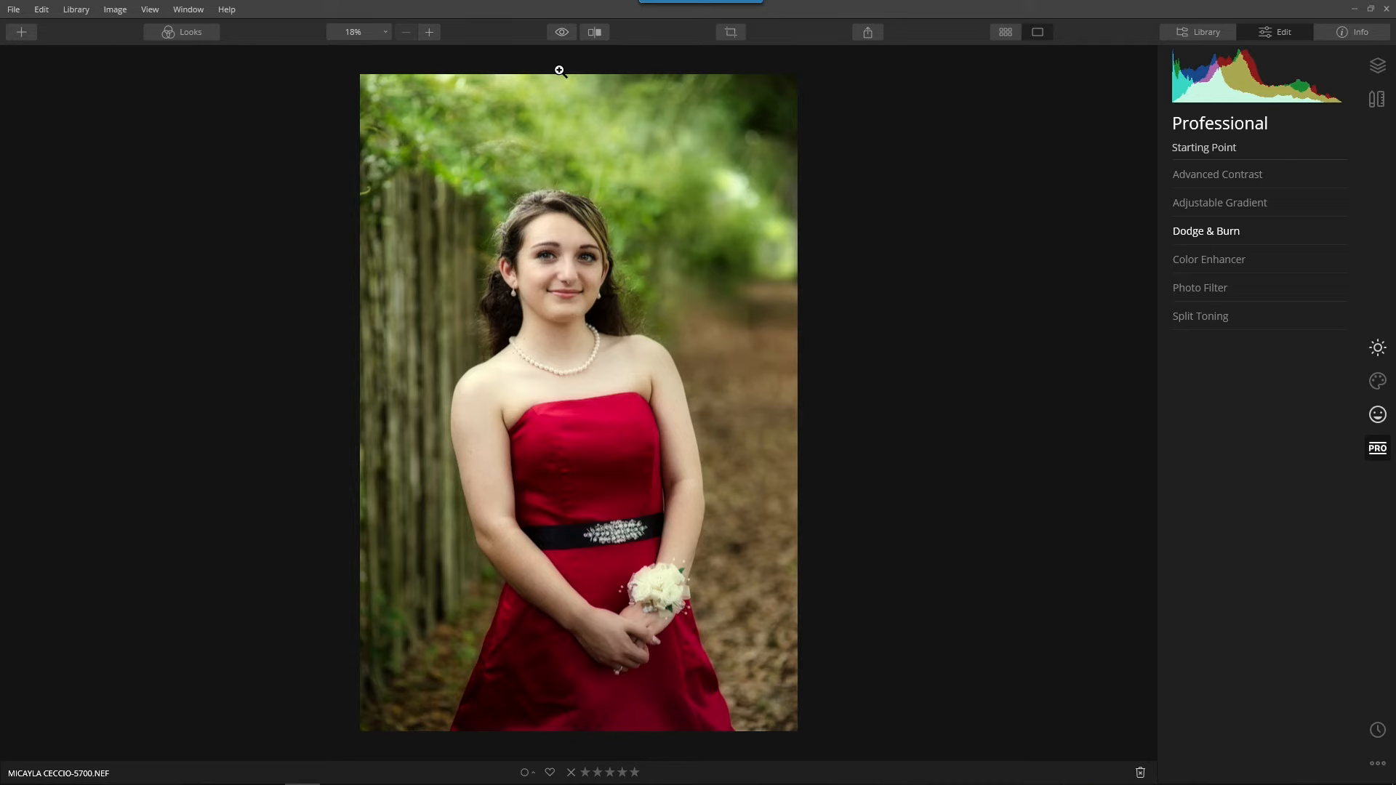
Show the original unedited portrait for comparison with the finished edit.
left_click(562, 32)
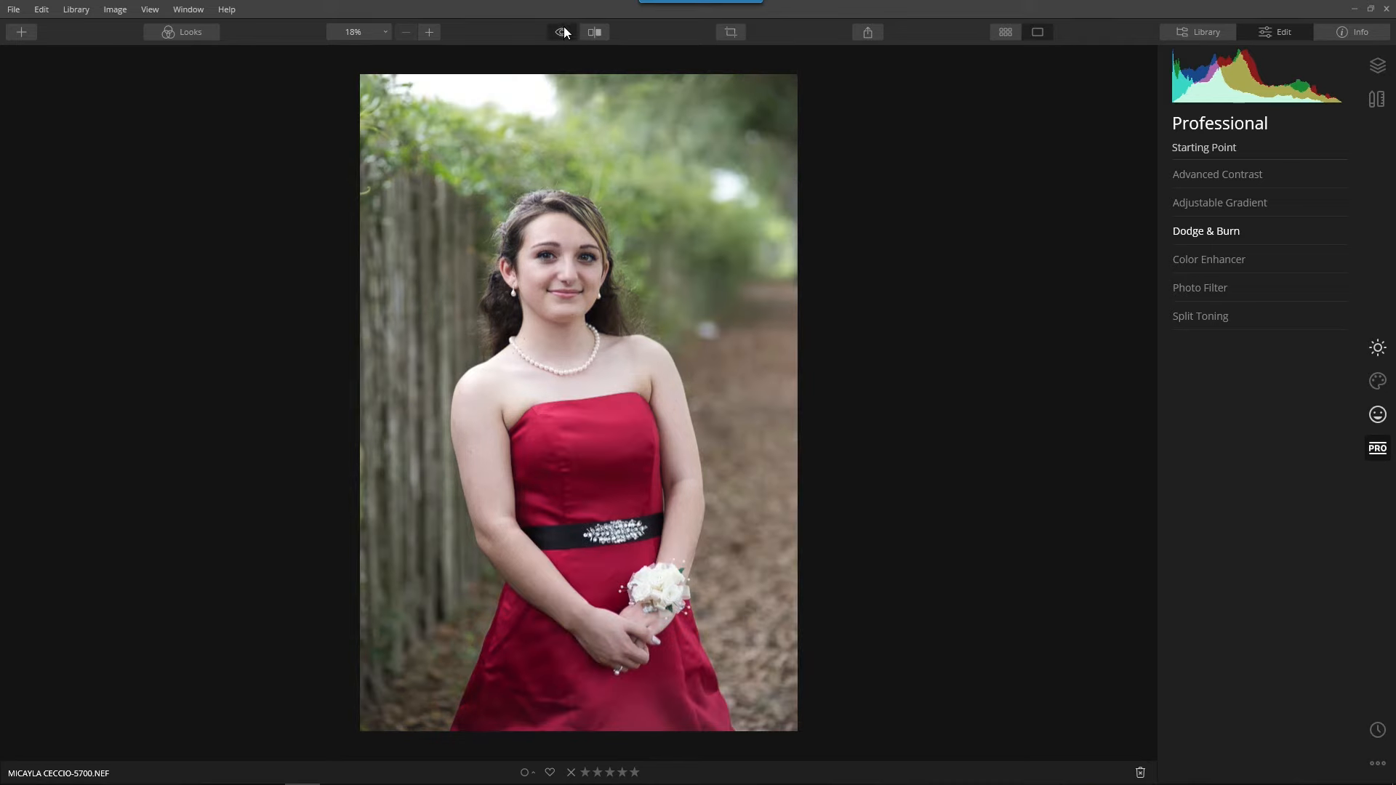